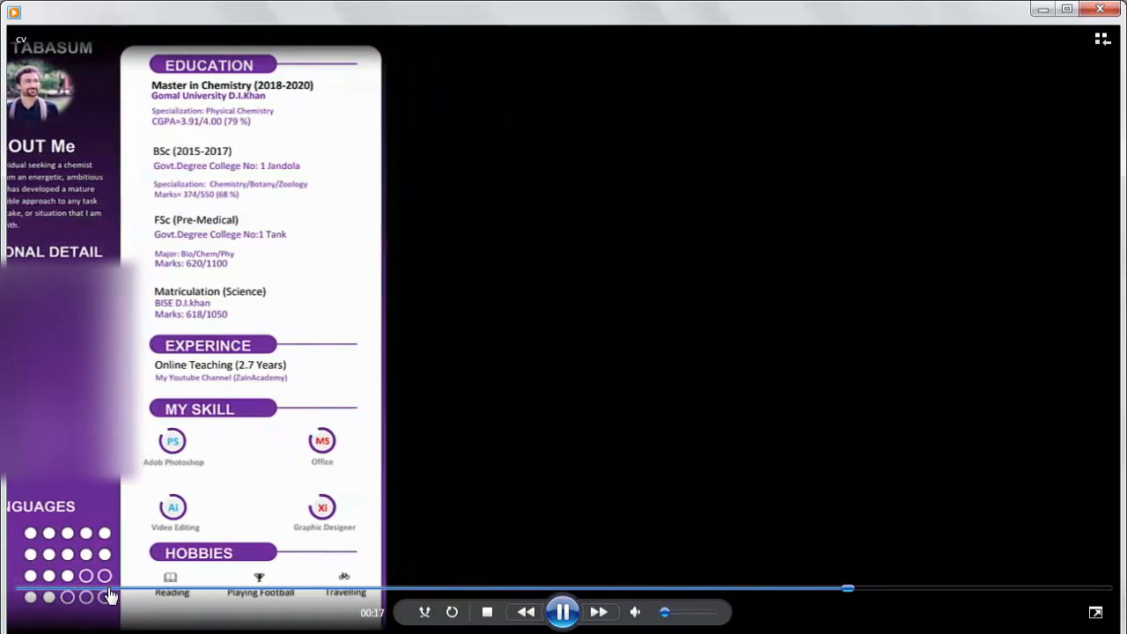
# Step: Replay the CV preview video from the start, then close the video player
pyautogui.click(109, 588)
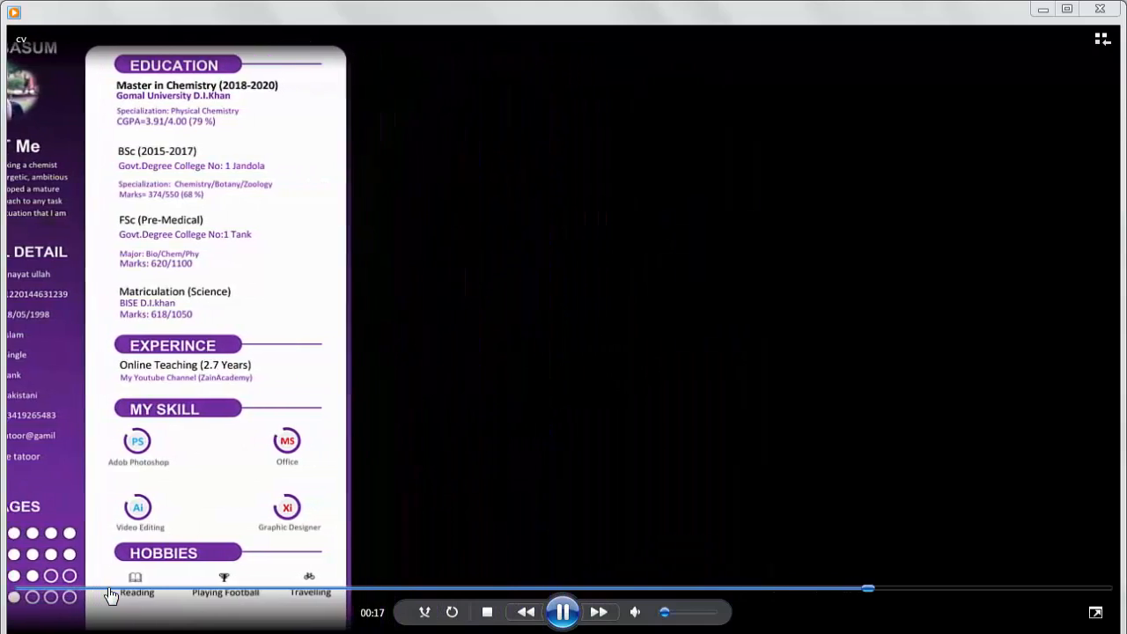
pyautogui.click(110, 596)
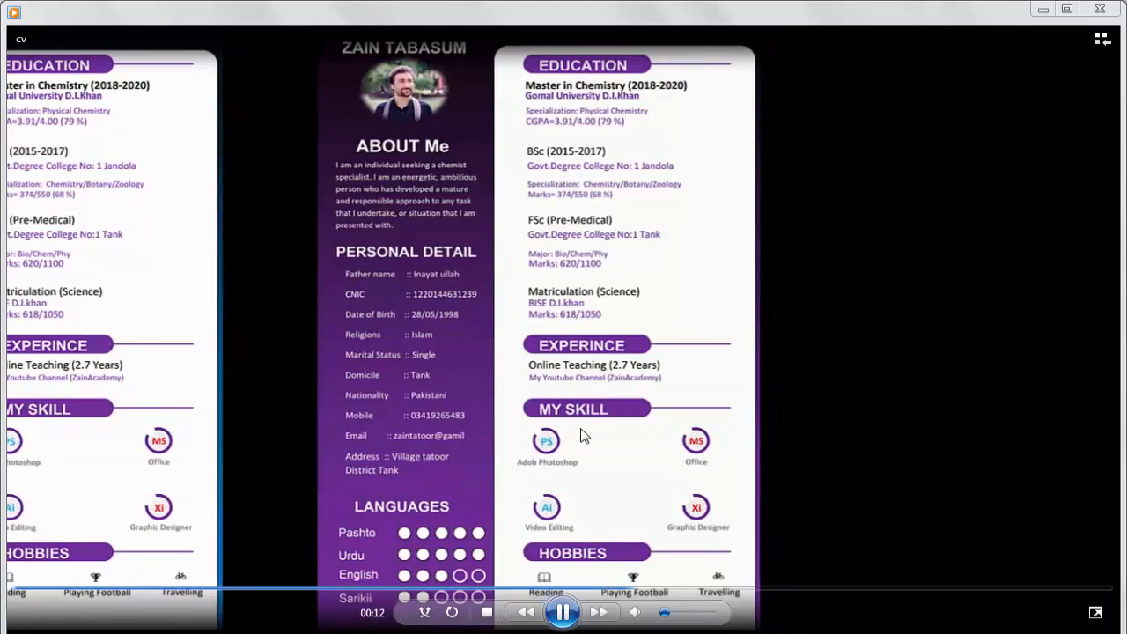
pyautogui.click(1105, 13)
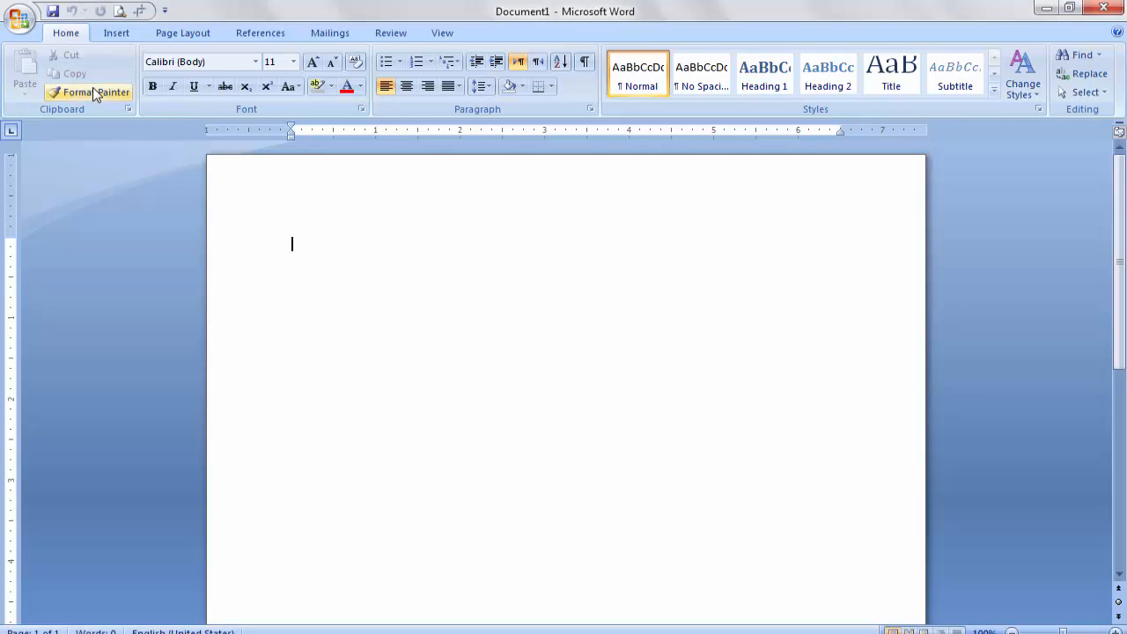
# Step: Set the blank document's paper size to A4 and zoom out to about 46%
pyautogui.click(191, 33)
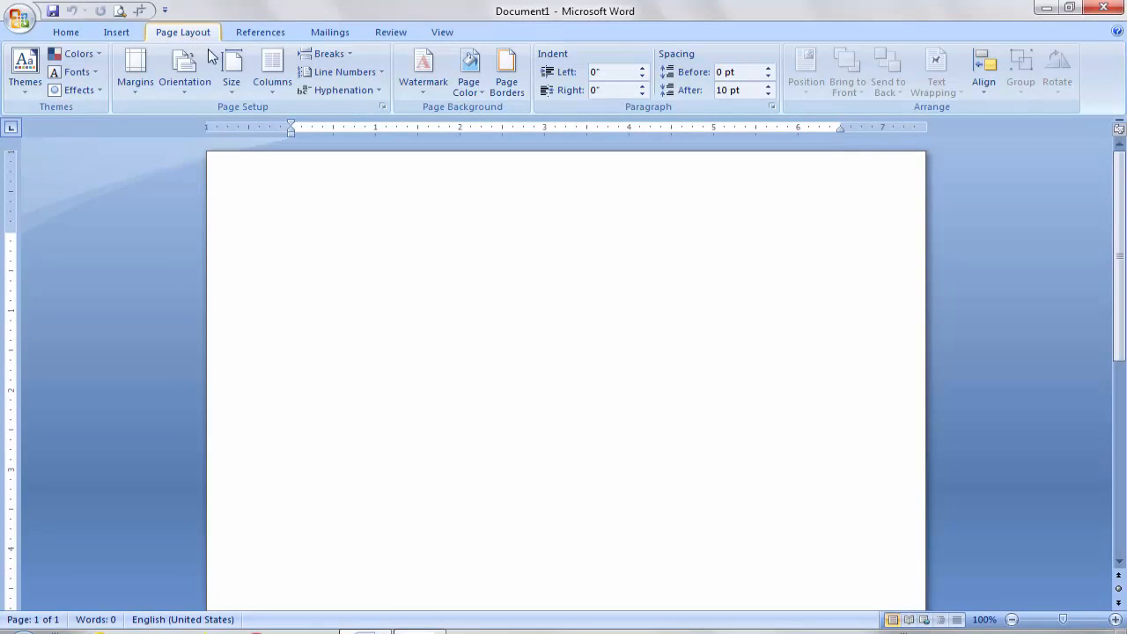
pyautogui.click(236, 91)
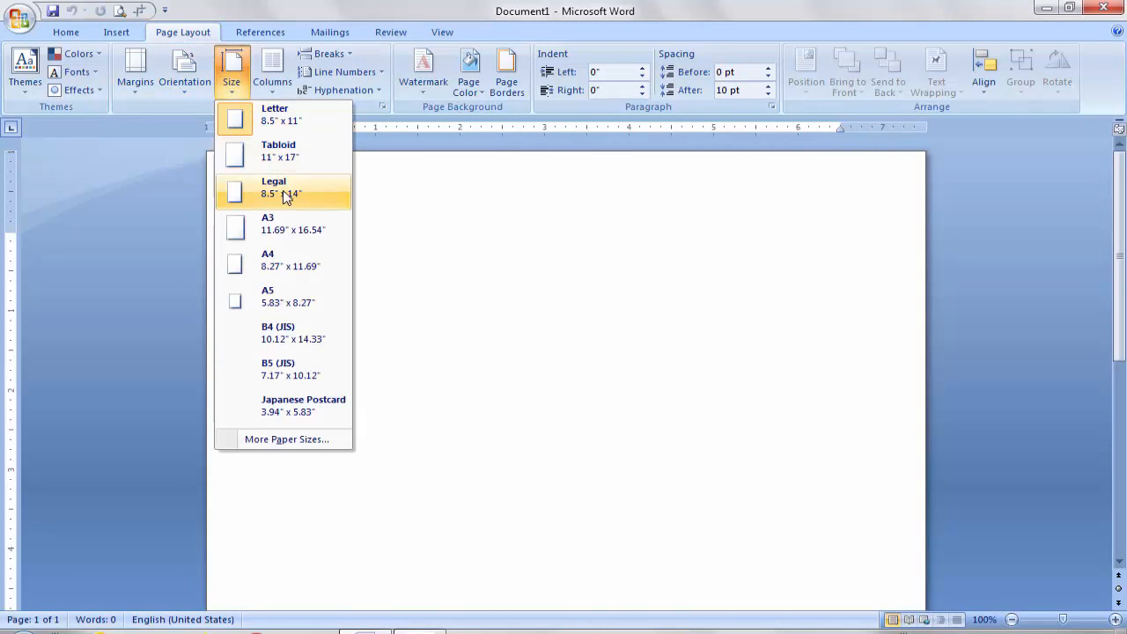
pyautogui.click(298, 276)
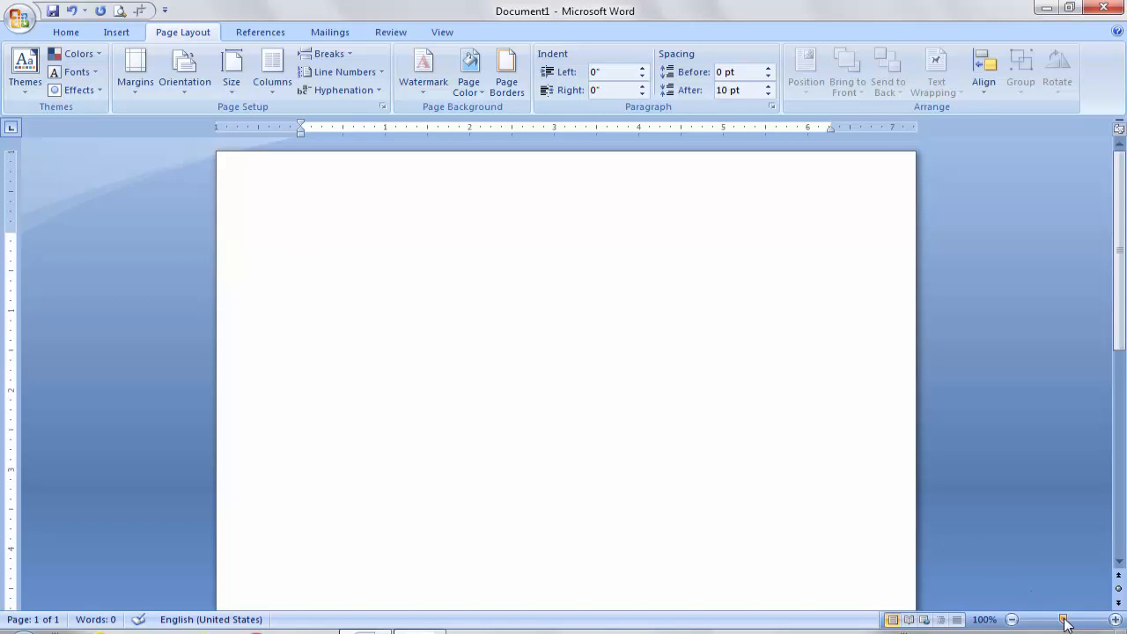
pyautogui.moveTo(1066, 624); pyautogui.dragTo(1041, 624)
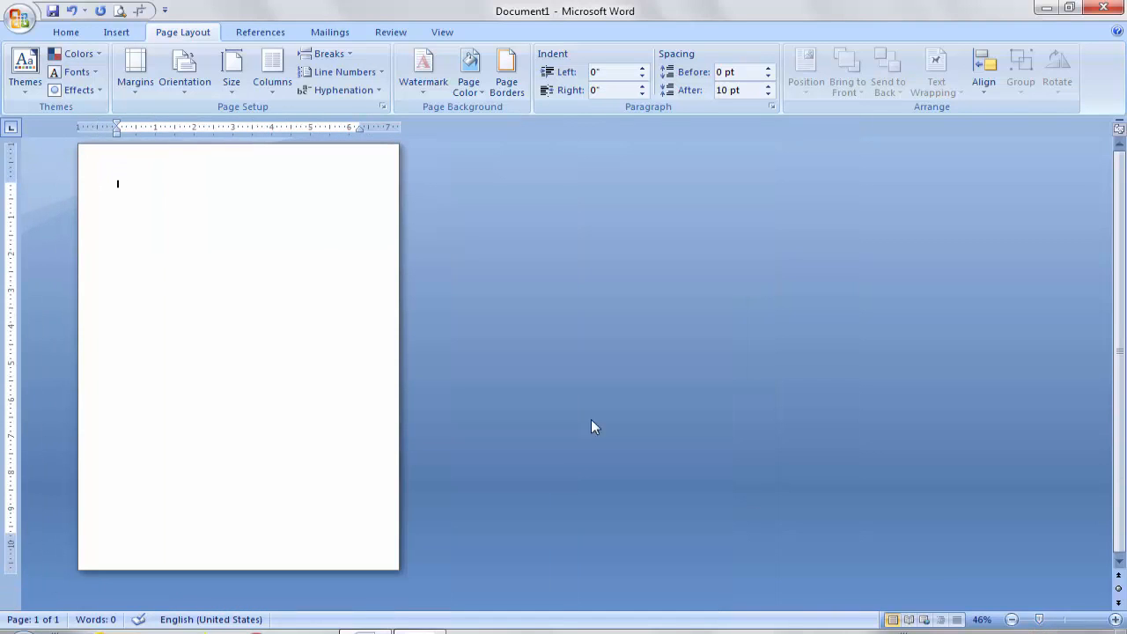
# Step: Draw a rectangle shape covering the whole page
pyautogui.click(119, 33)
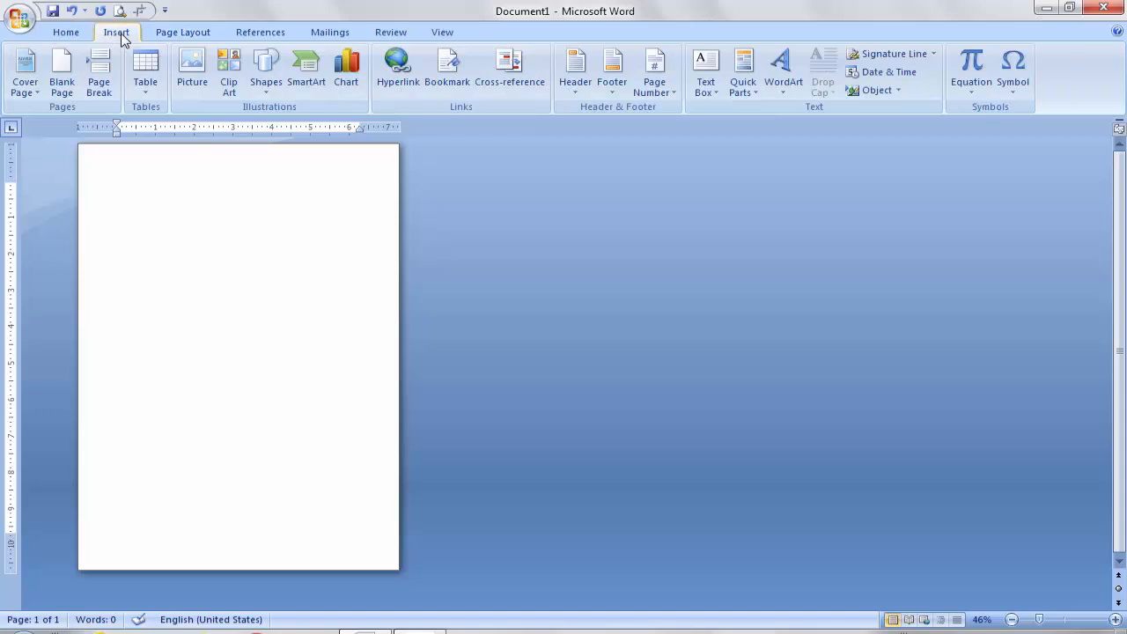
pyautogui.click(267, 94)
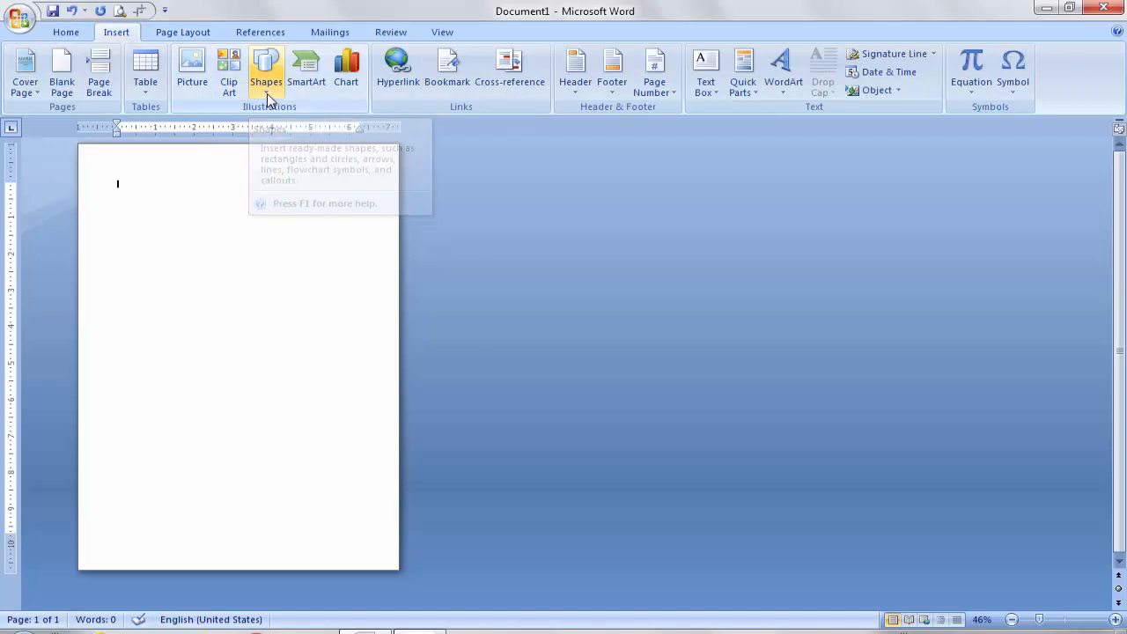
pyautogui.click(314, 129)
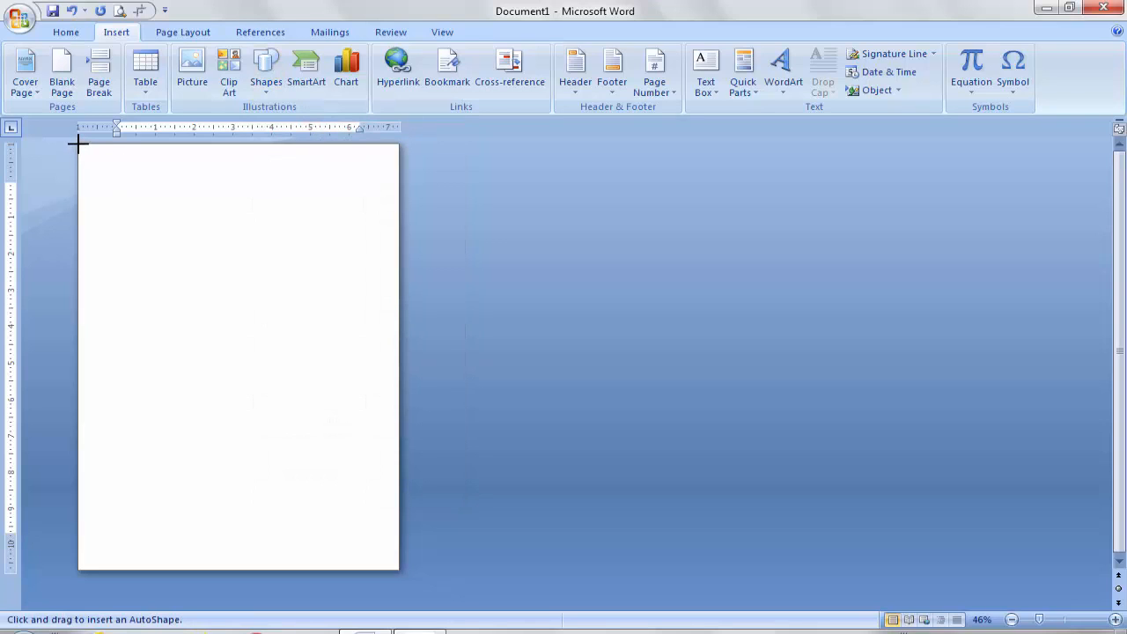
pyautogui.moveTo(78, 144)
pyautogui.mouseDown()
pyautogui.moveTo(202, 211)
pyautogui.moveTo(325, 367)
pyautogui.moveTo(378, 541)
pyautogui.moveTo(400, 571)
pyautogui.mouseUp()
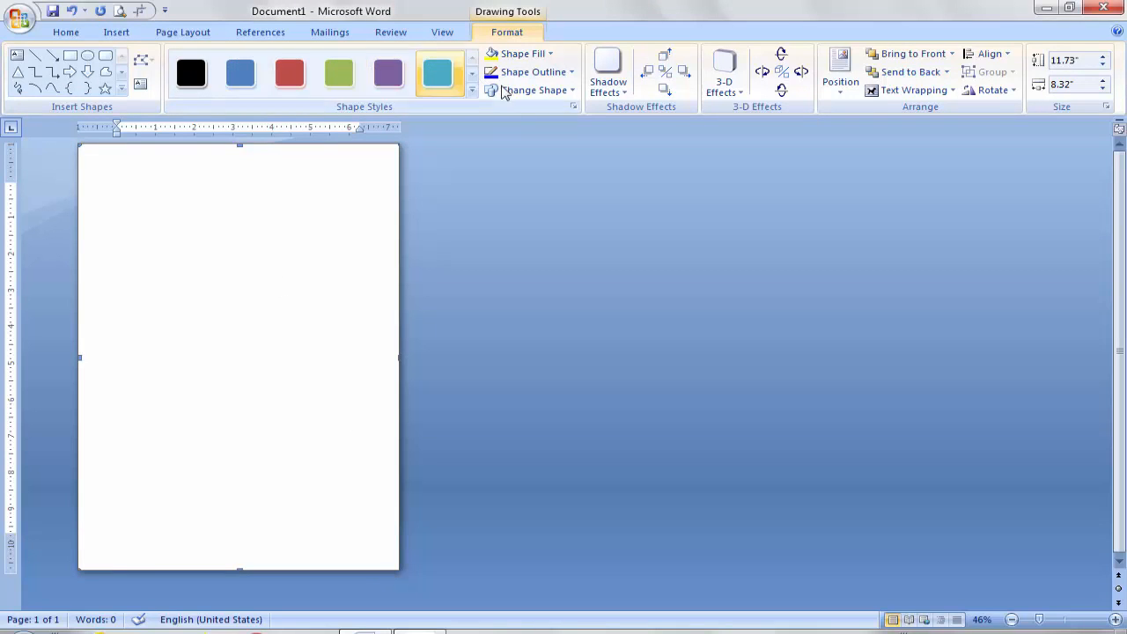
# Step: Give the rectangle a dark gradient fill and no outline
pyautogui.click(559, 77)
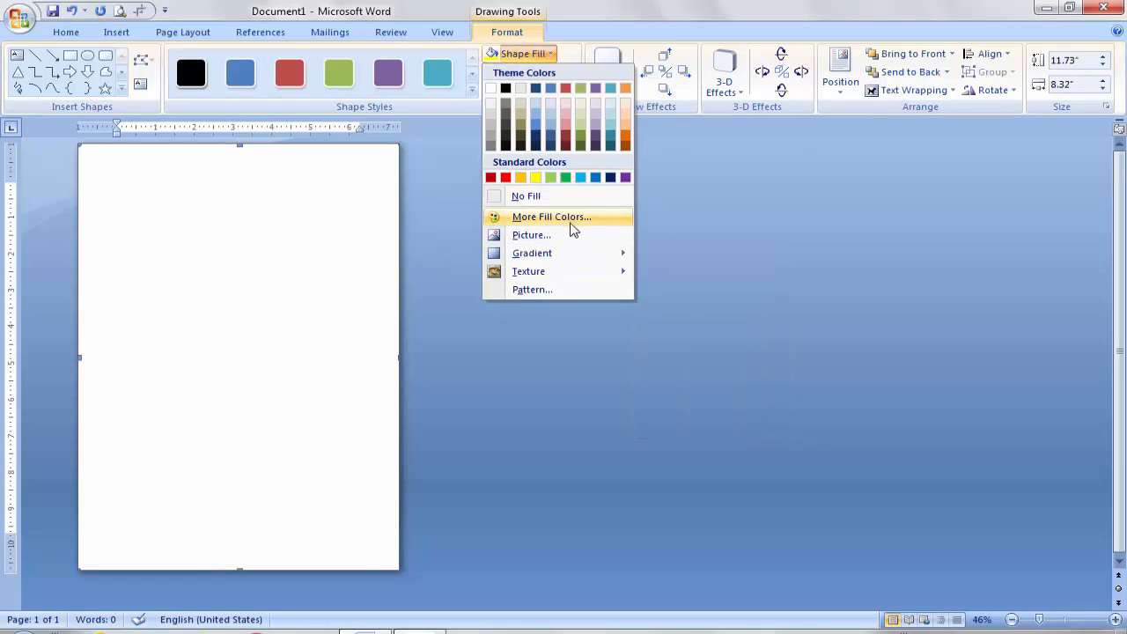
pyautogui.moveTo(560, 257)
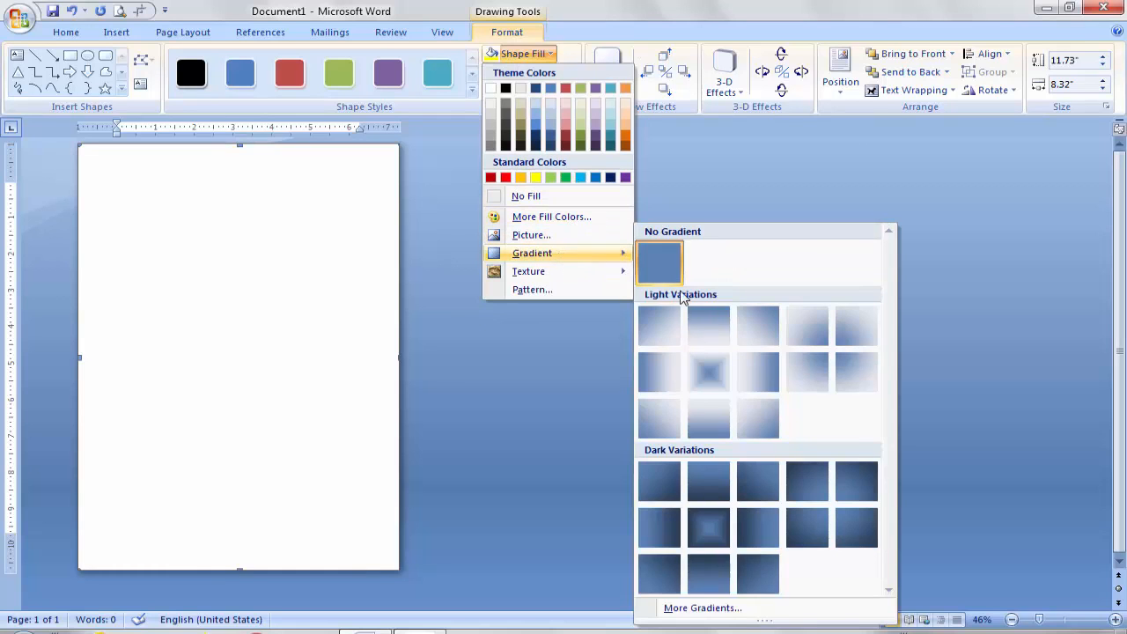
pyautogui.click(759, 526)
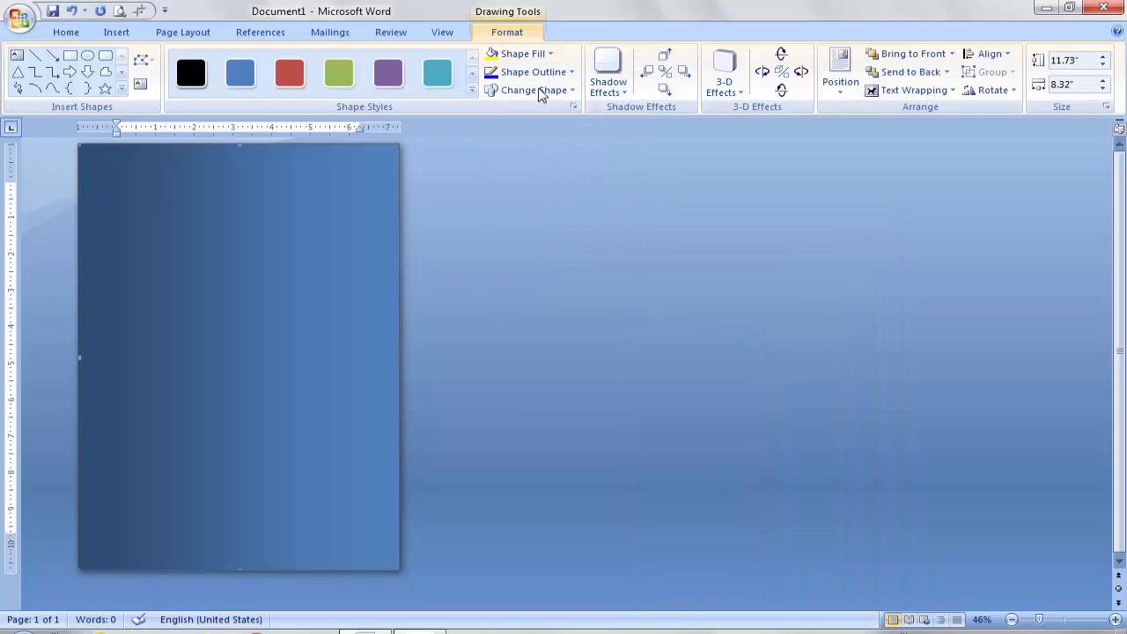
pyautogui.click(550, 56)
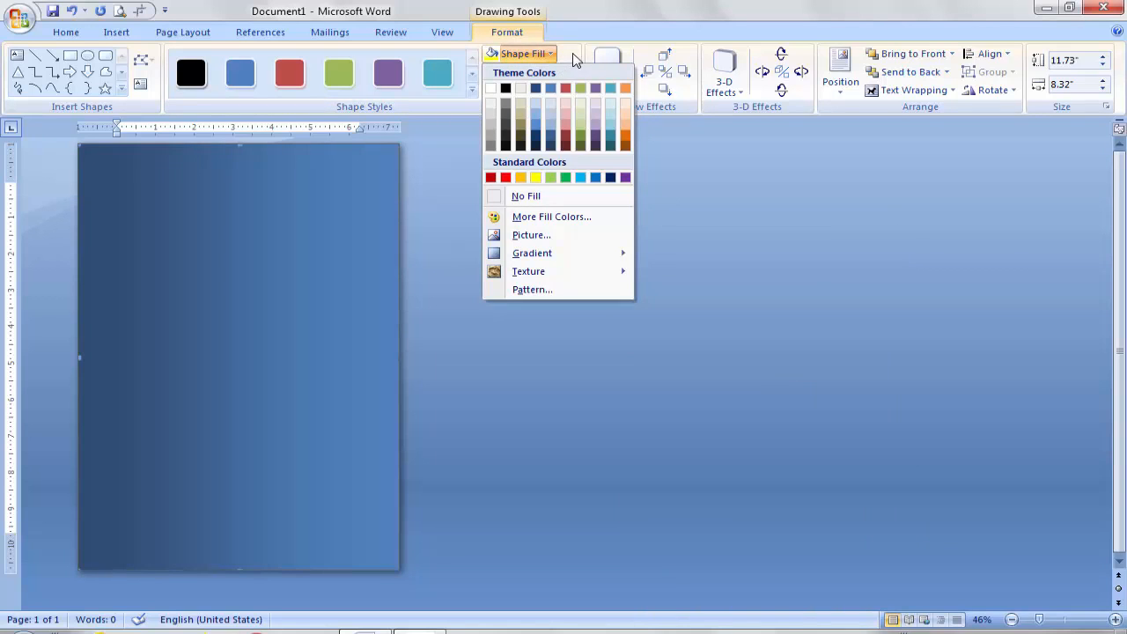
pyautogui.click(531, 72)
pyautogui.click(531, 72)
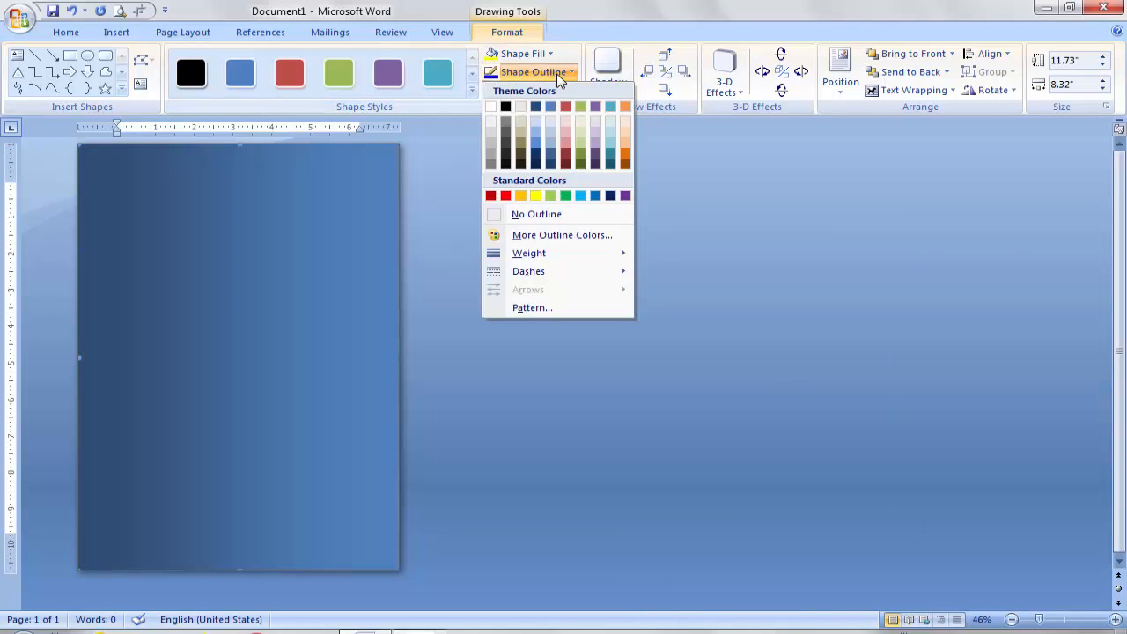
pyautogui.click(547, 214)
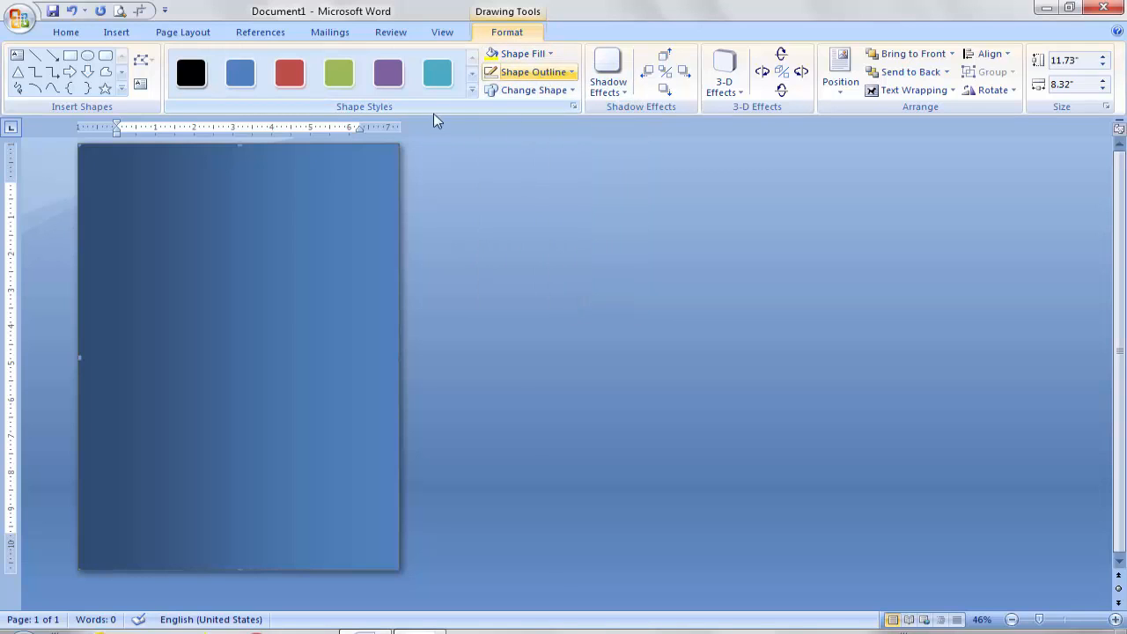
# Step: Fill the rectangle with a two-colour gradient, black and purple, using horizontal shading
pyautogui.rightClick(305, 332)
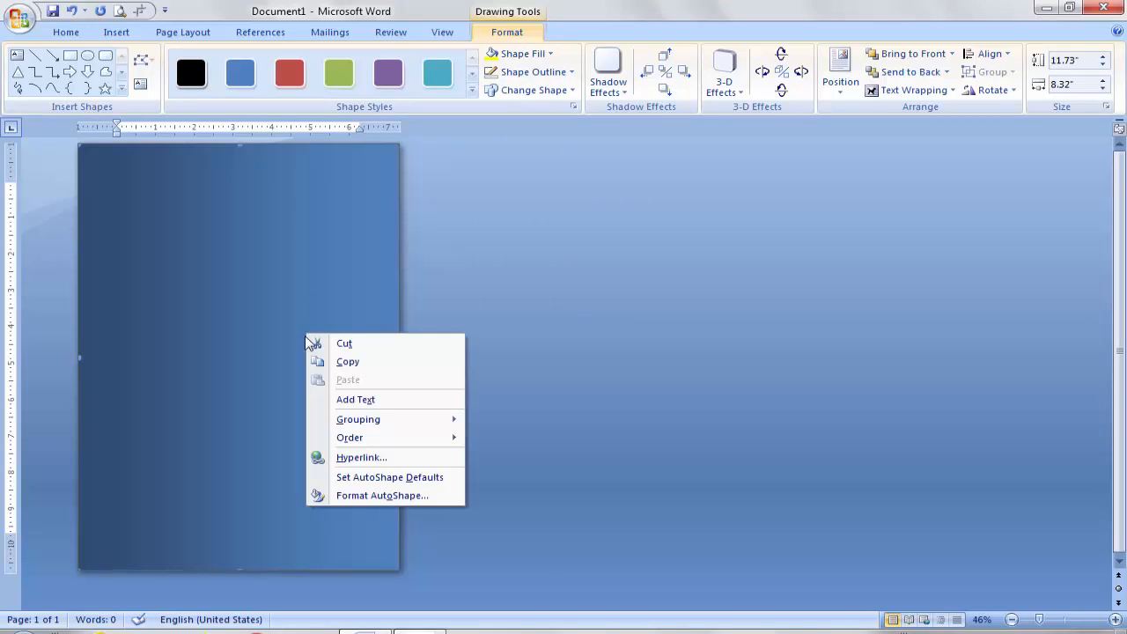
pyautogui.click(353, 496)
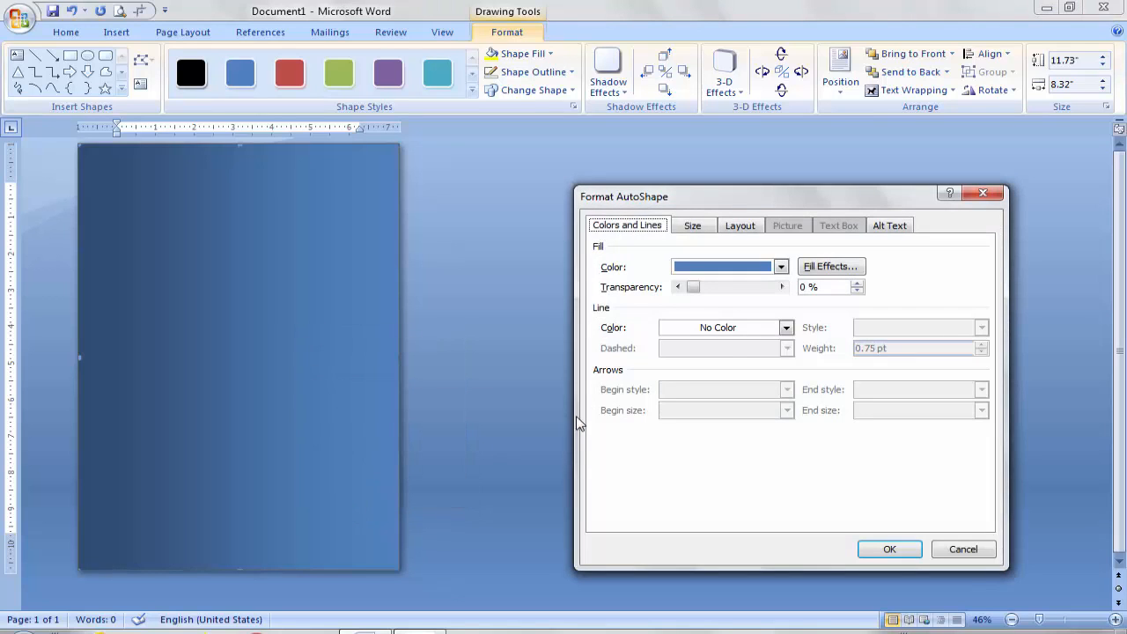
pyautogui.click(817, 268)
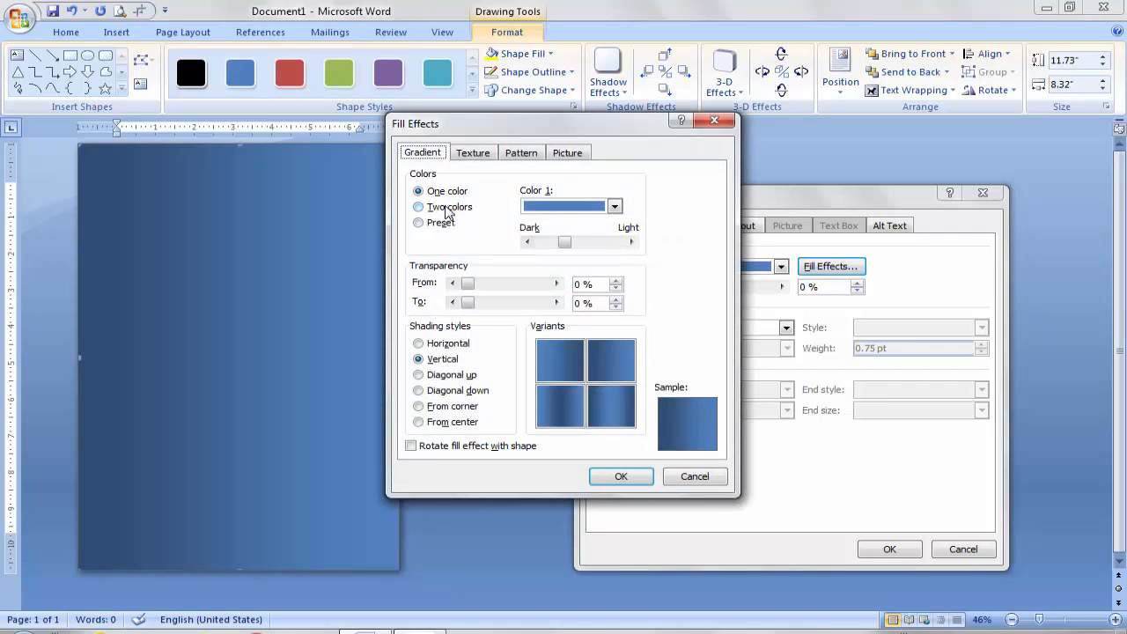
pyautogui.click(448, 210)
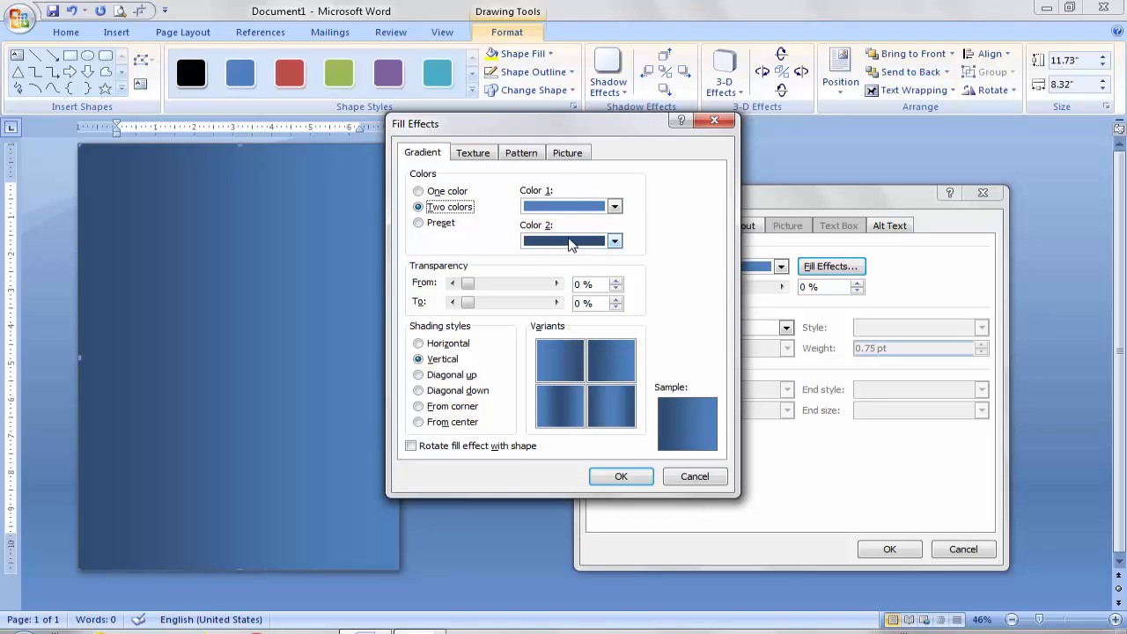
pyautogui.click(564, 207)
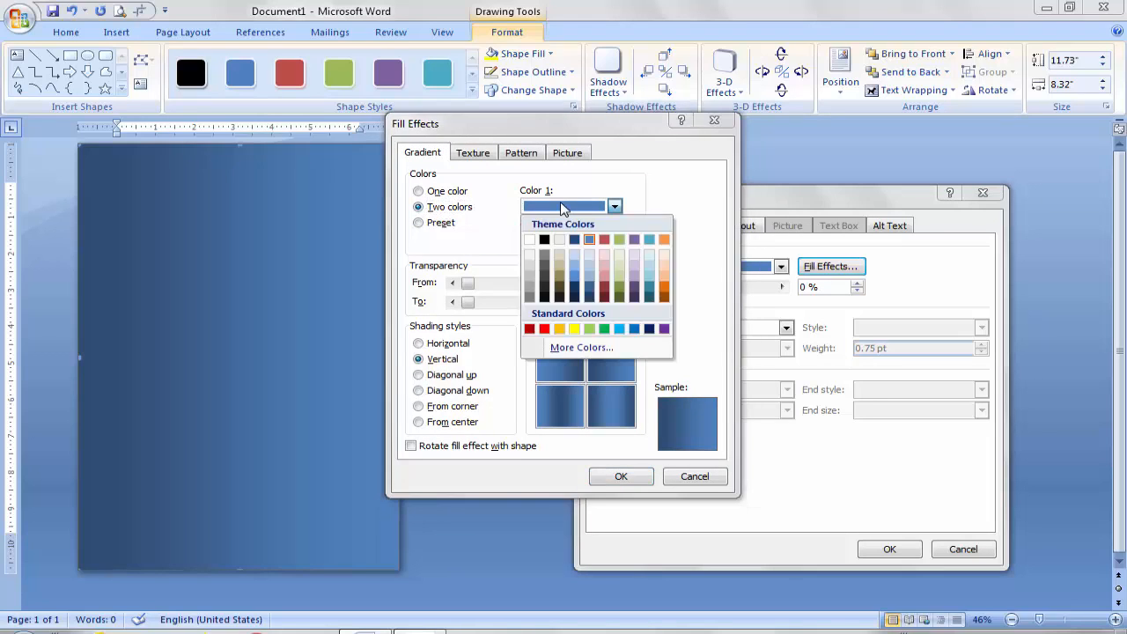
pyautogui.click(545, 240)
pyautogui.click(566, 241)
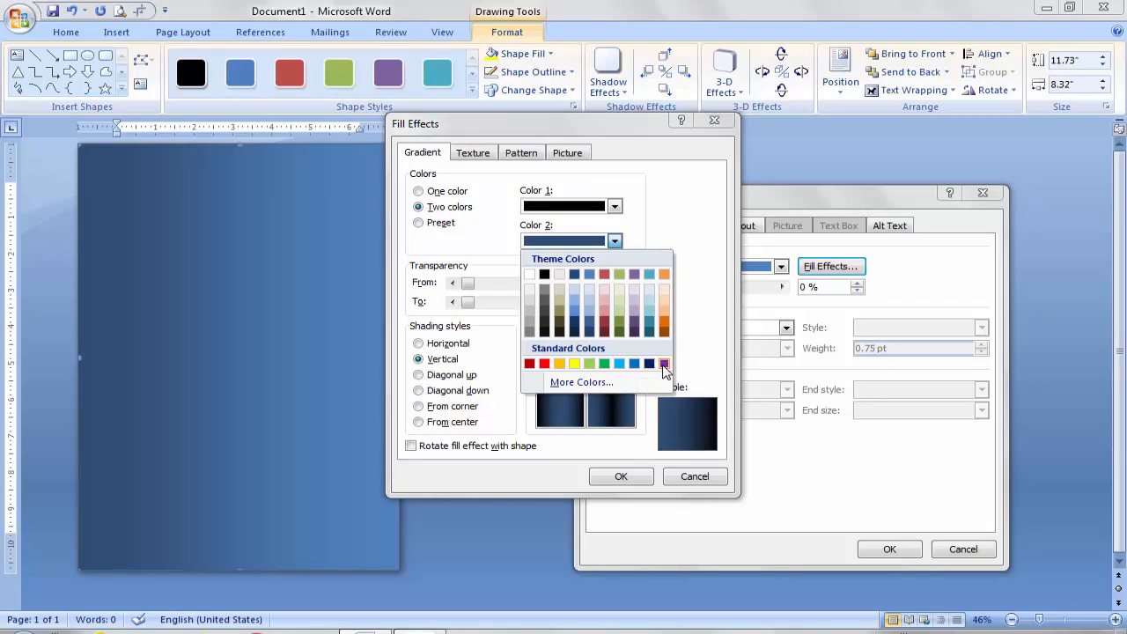
pyautogui.click(664, 363)
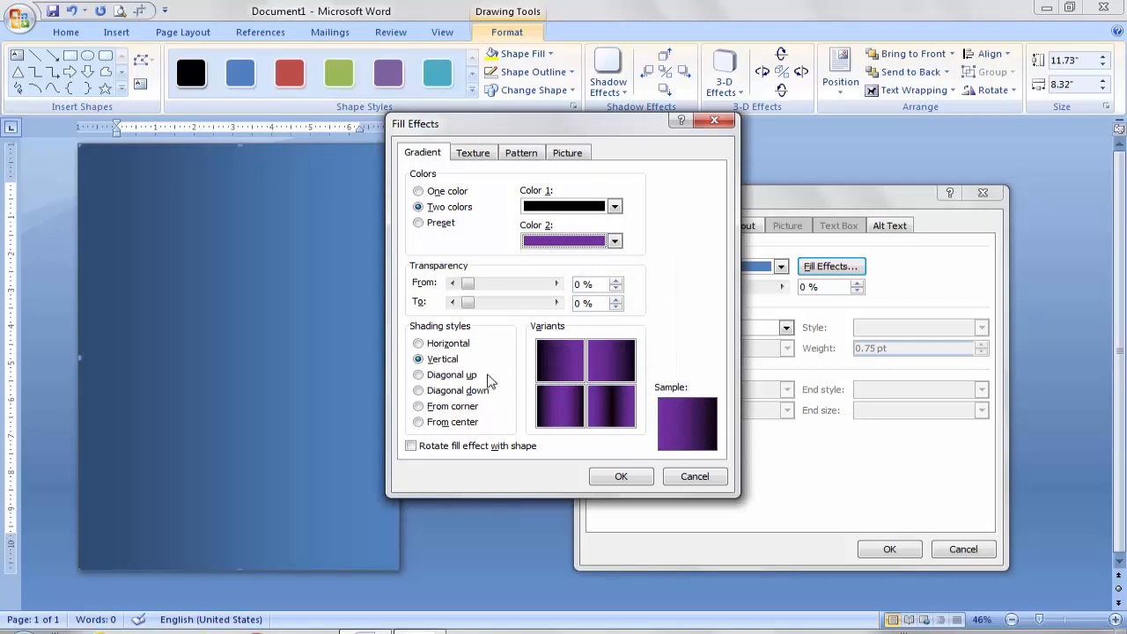
pyautogui.click(449, 344)
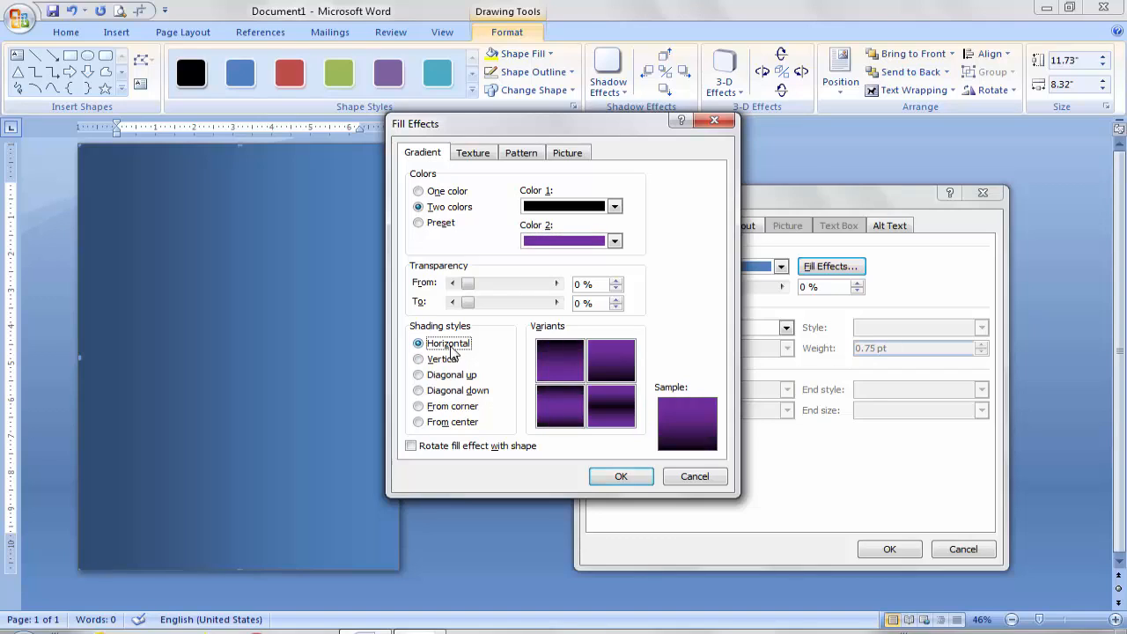
pyautogui.click(619, 477)
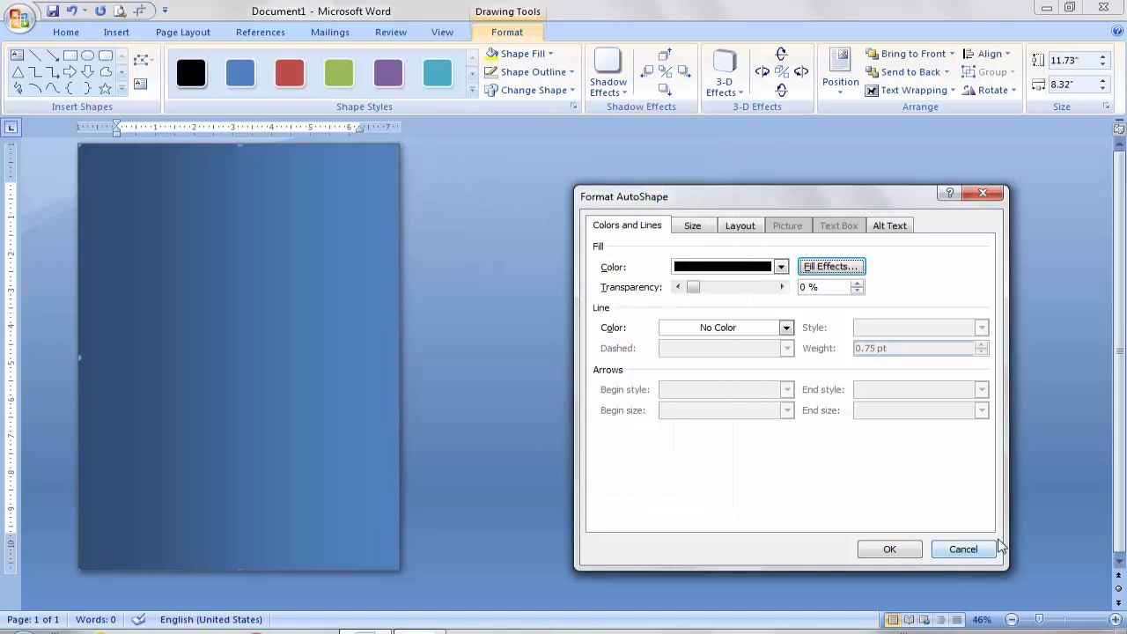
pyautogui.click(889, 550)
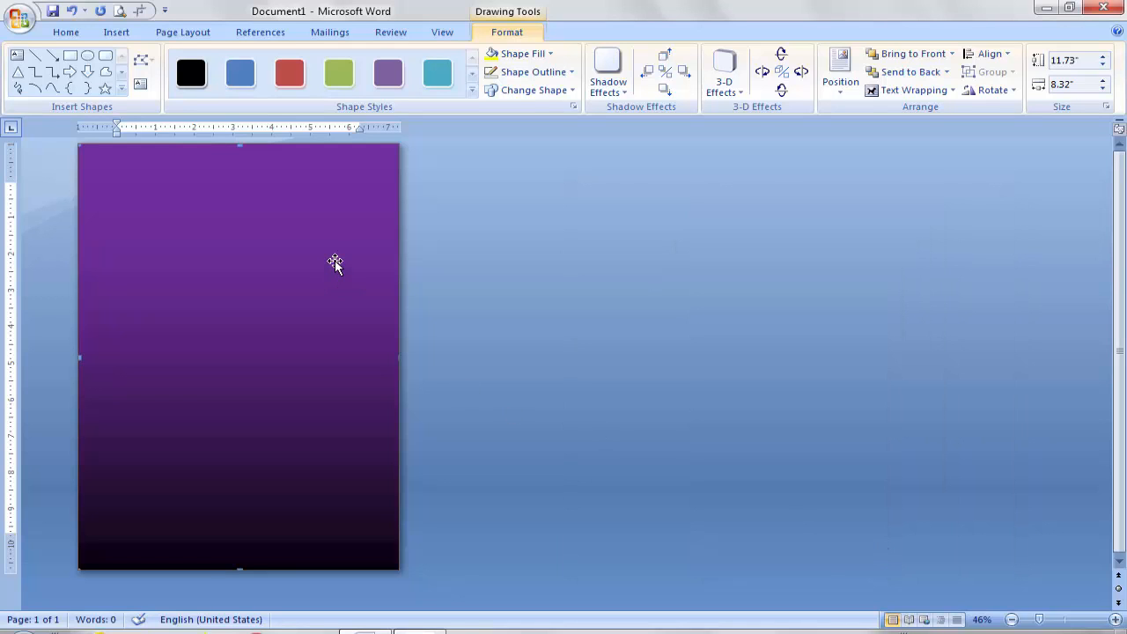
# Step: Swap the gradient colours so Color 1 is purple and Color 2 is black
pyautogui.rightClick(317, 293)
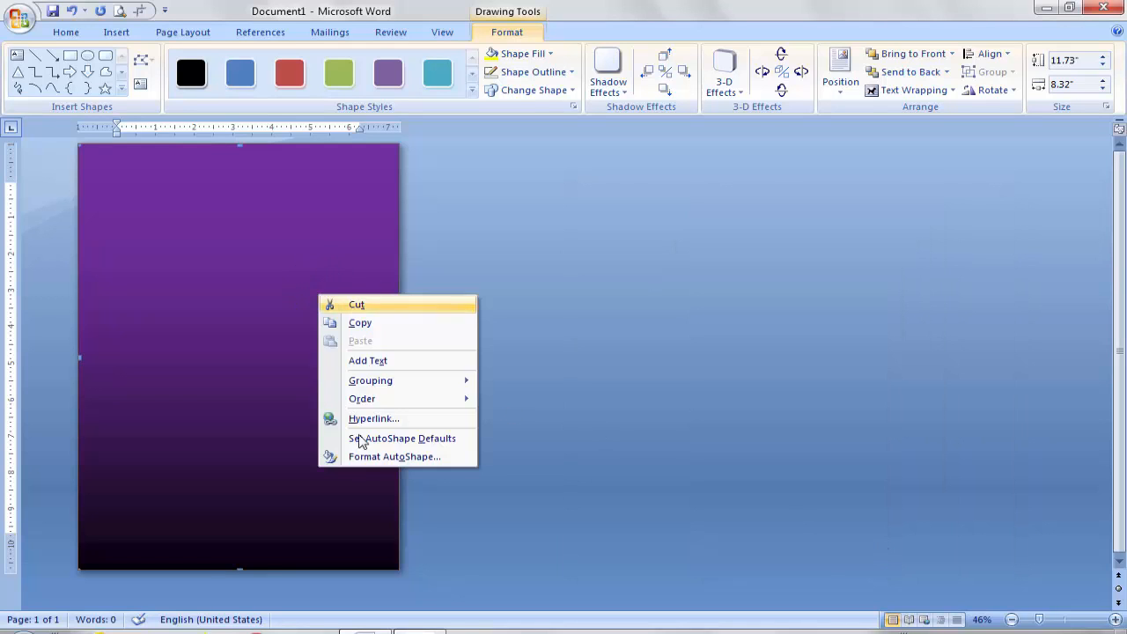
pyautogui.click(372, 458)
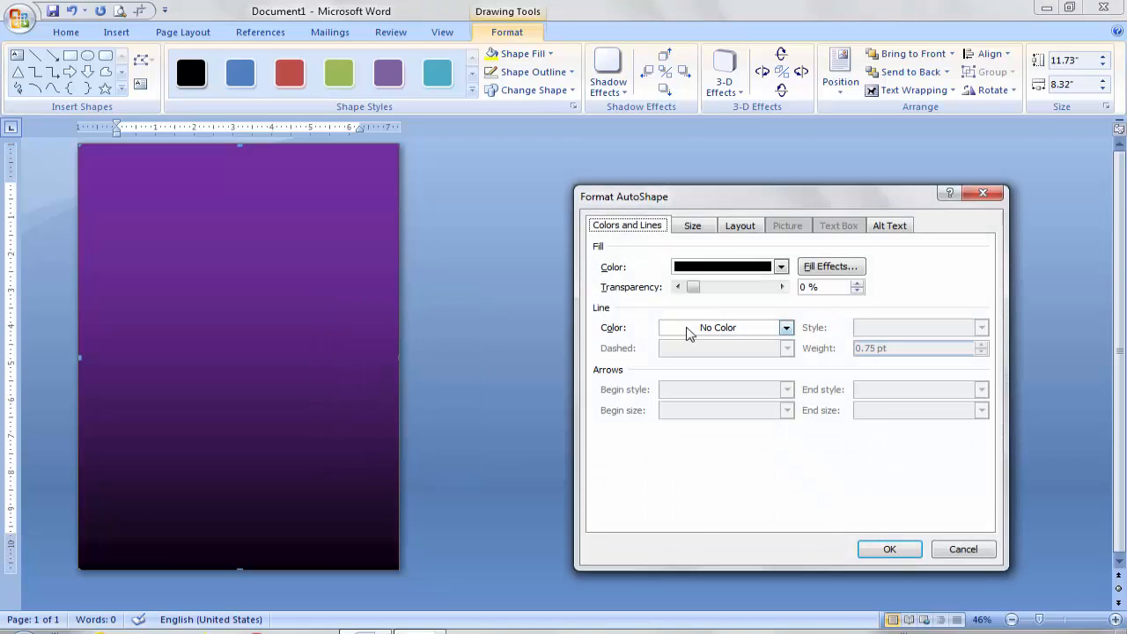
pyautogui.click(836, 269)
pyautogui.click(567, 208)
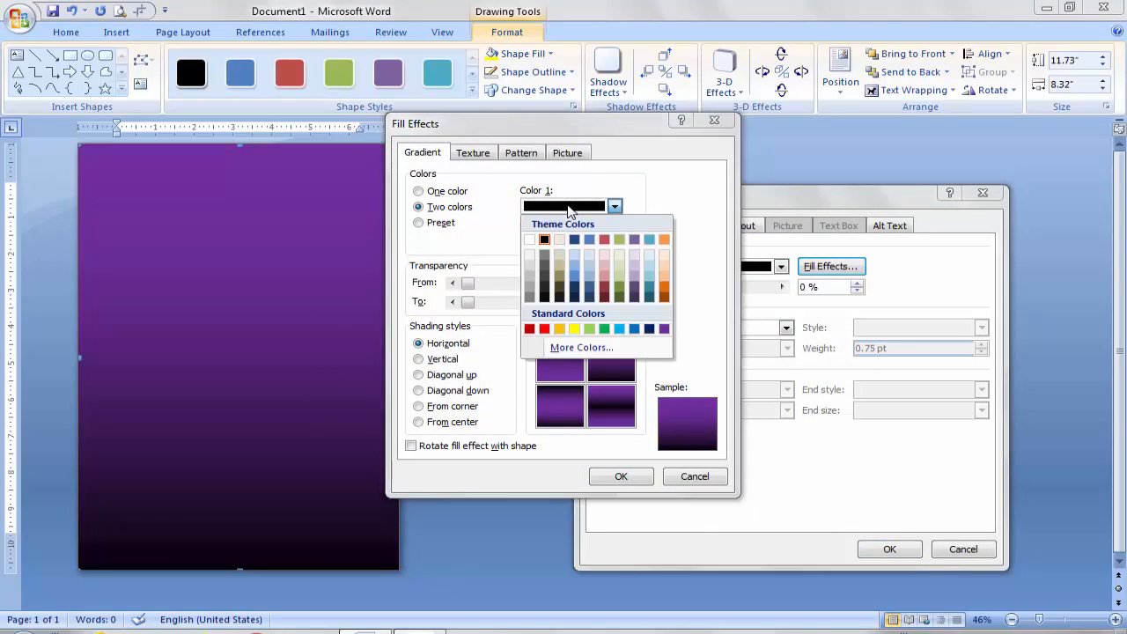
pyautogui.click(664, 330)
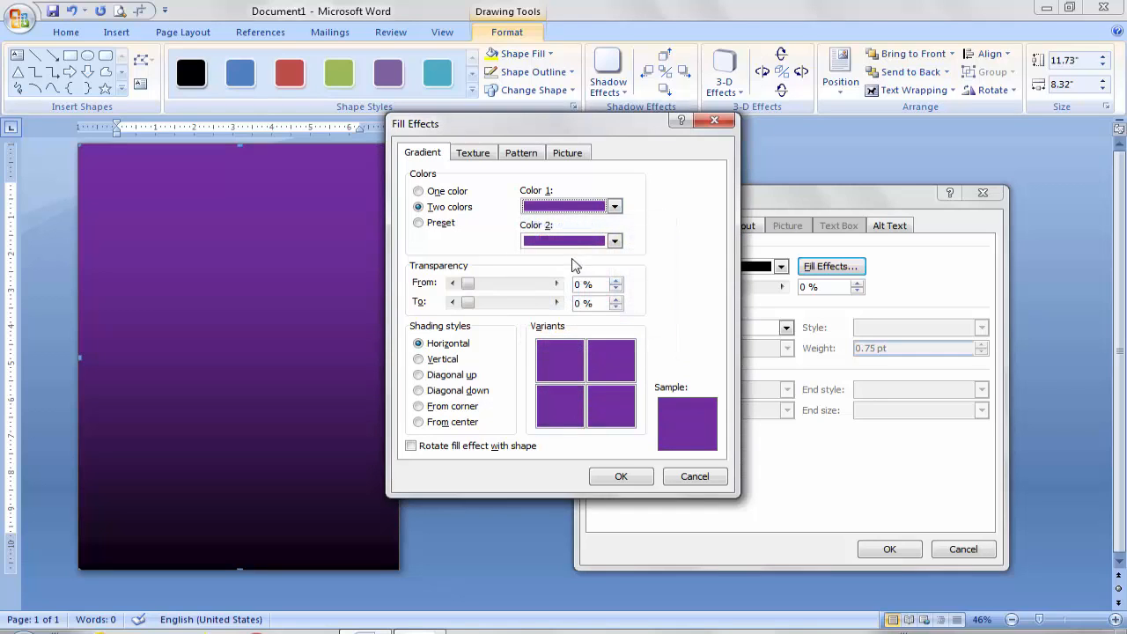
pyautogui.click(568, 243)
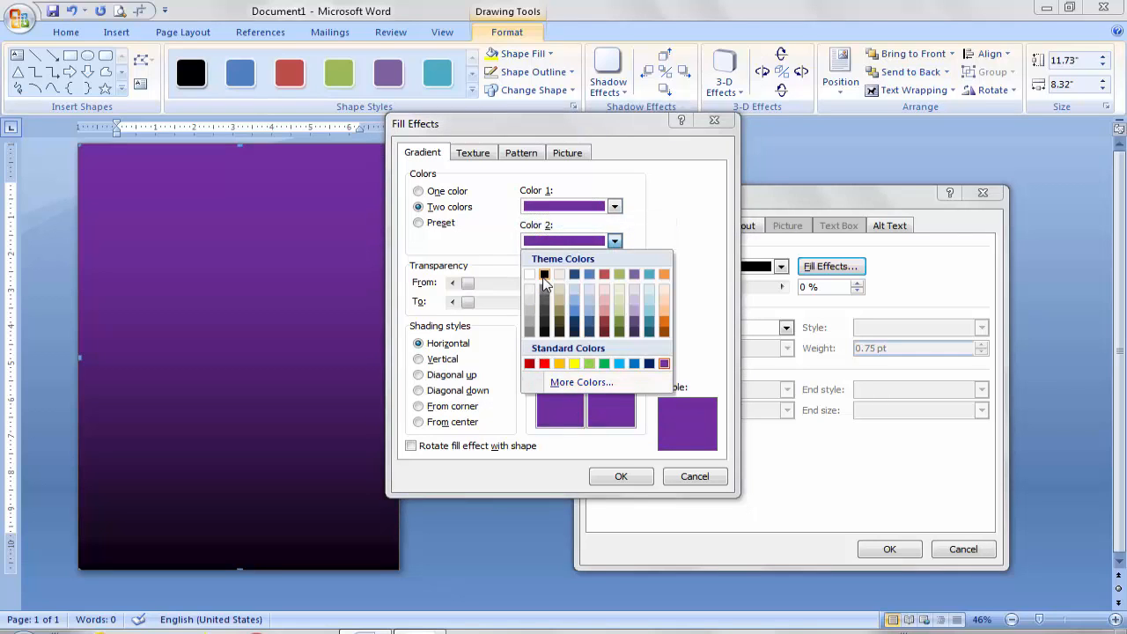
pyautogui.click(544, 274)
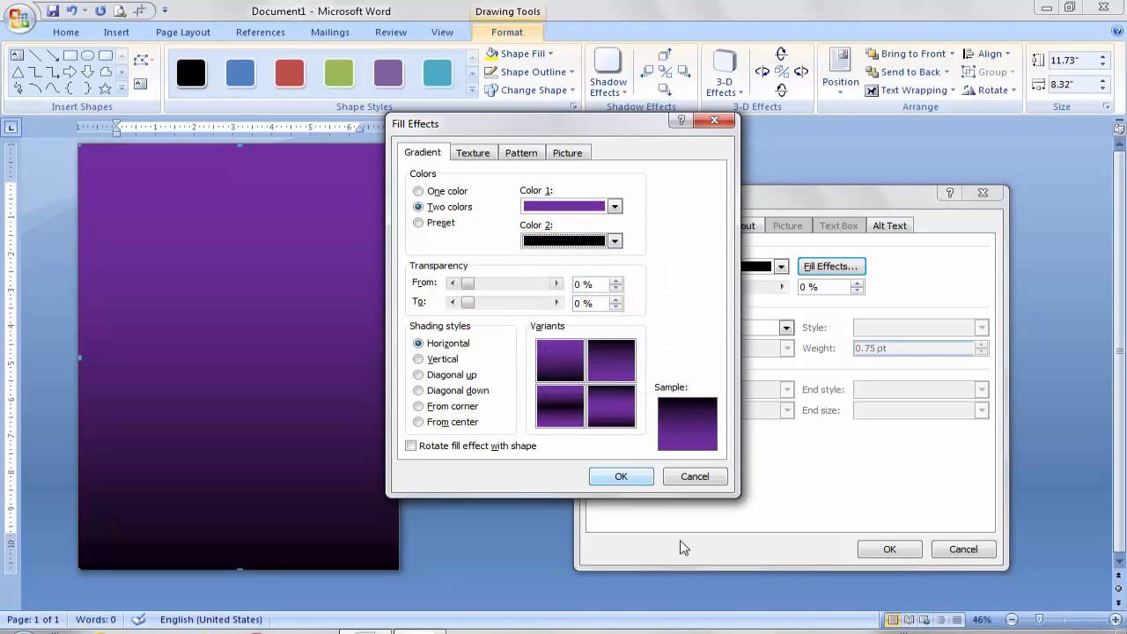
pyautogui.click(622, 477)
pyautogui.click(891, 549)
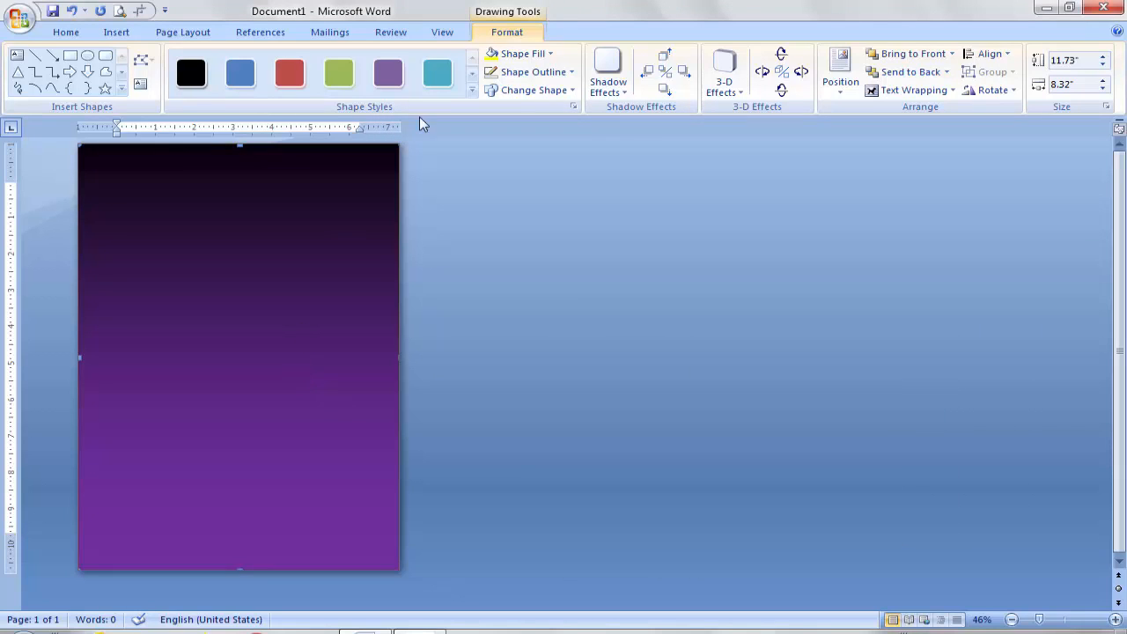
# Step: Reopen the rectangle's fill effects to review the gradient colours, closing without changes
pyautogui.click(240, 73)
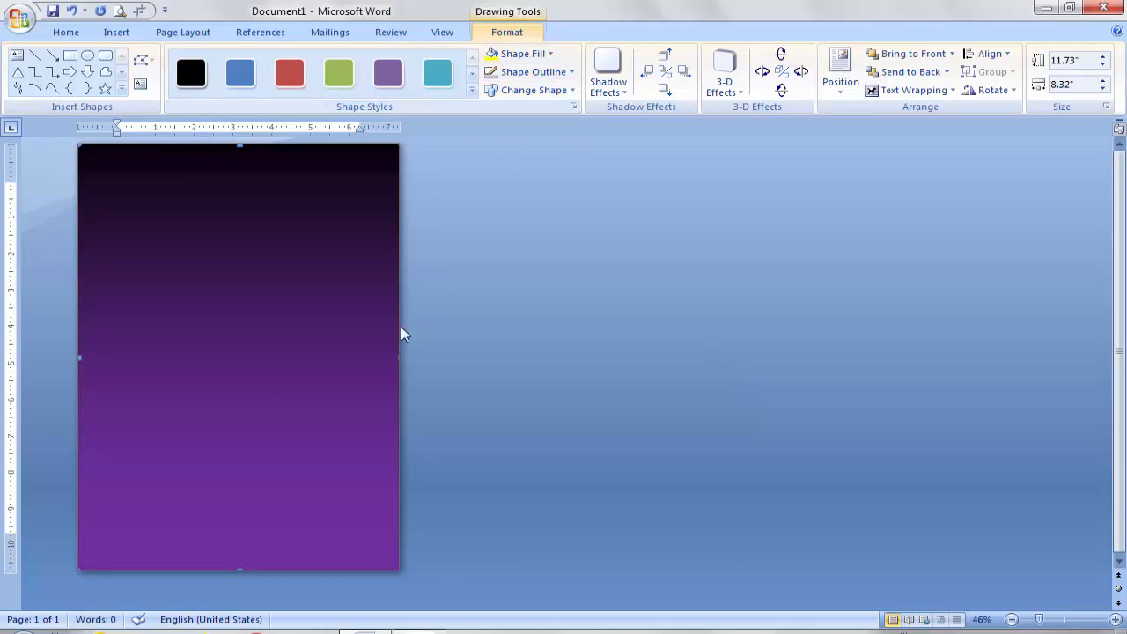
pyautogui.rightClick(260, 415)
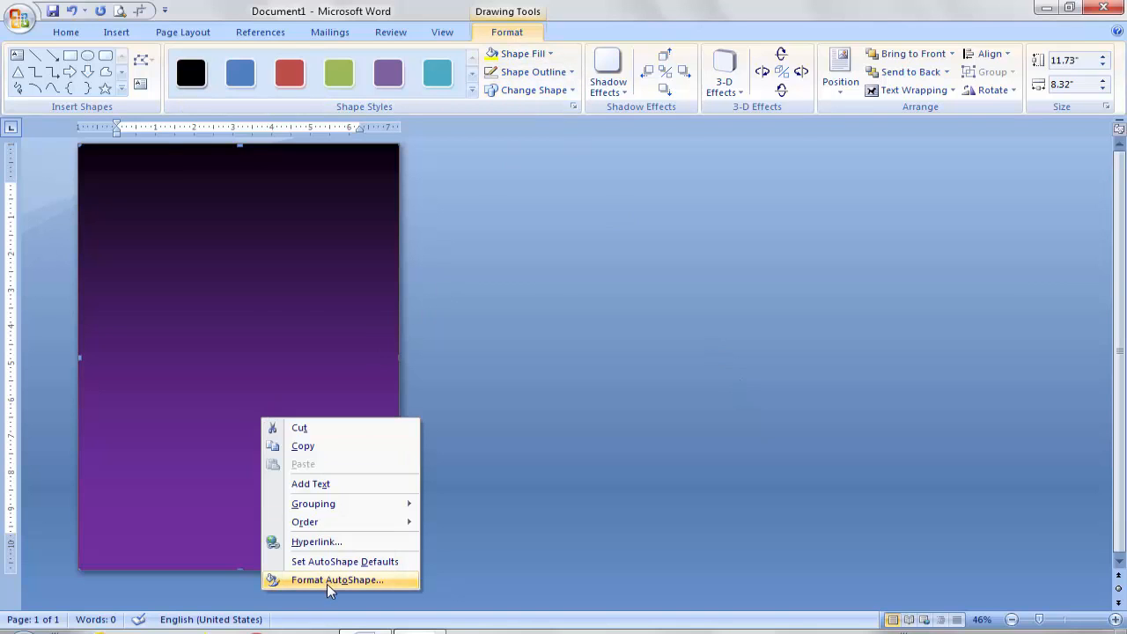
pyautogui.click(326, 580)
pyautogui.click(817, 274)
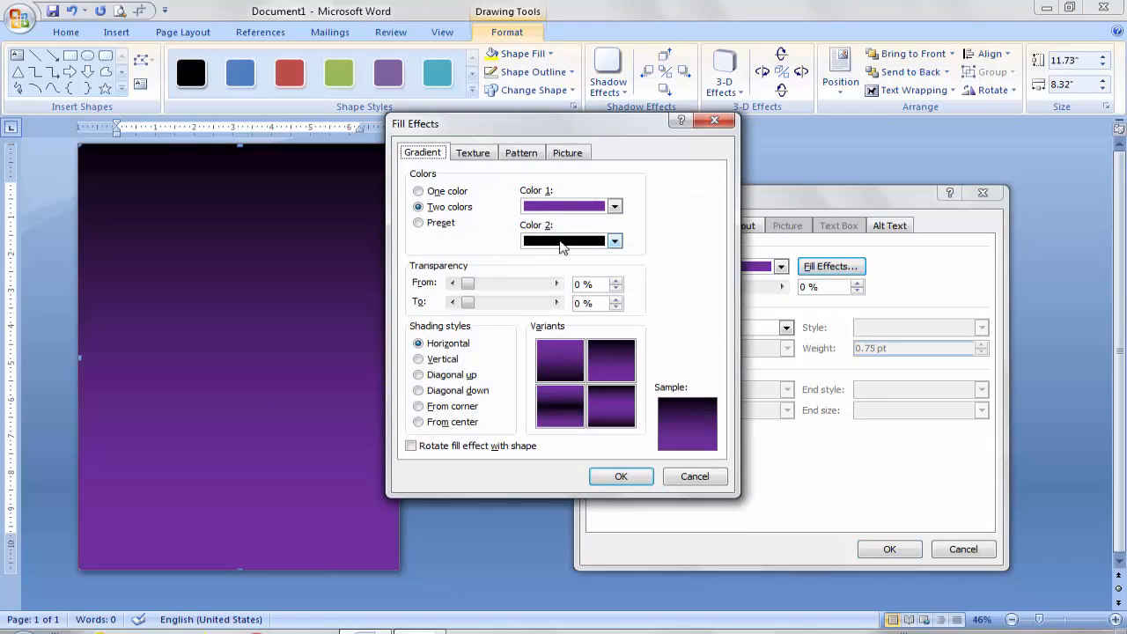
pyautogui.click(566, 211)
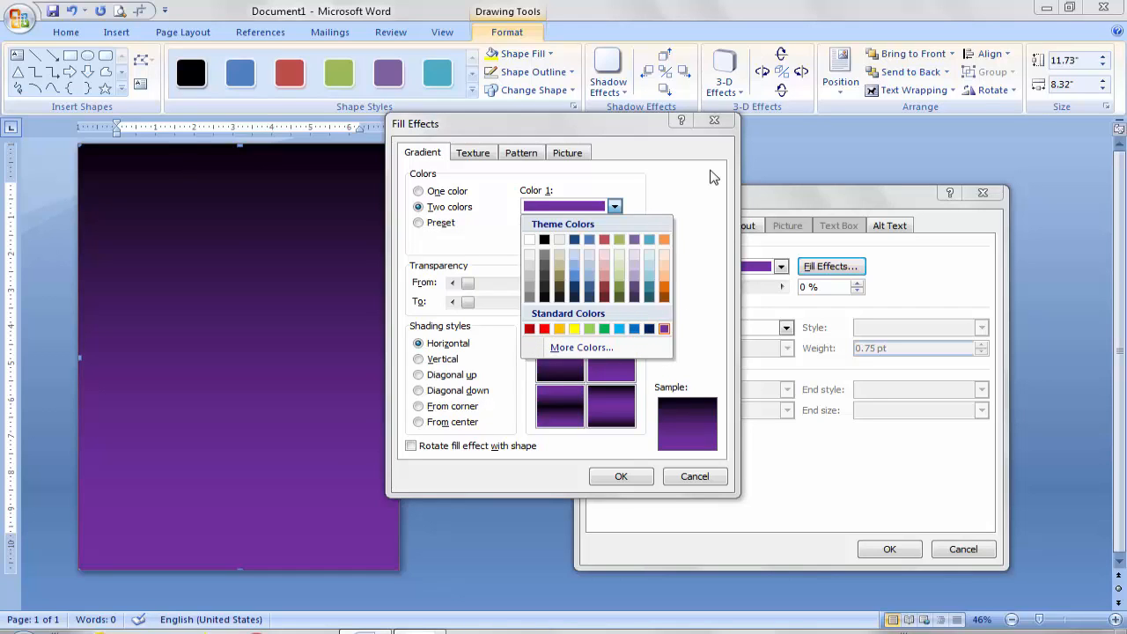
pyautogui.click(722, 120)
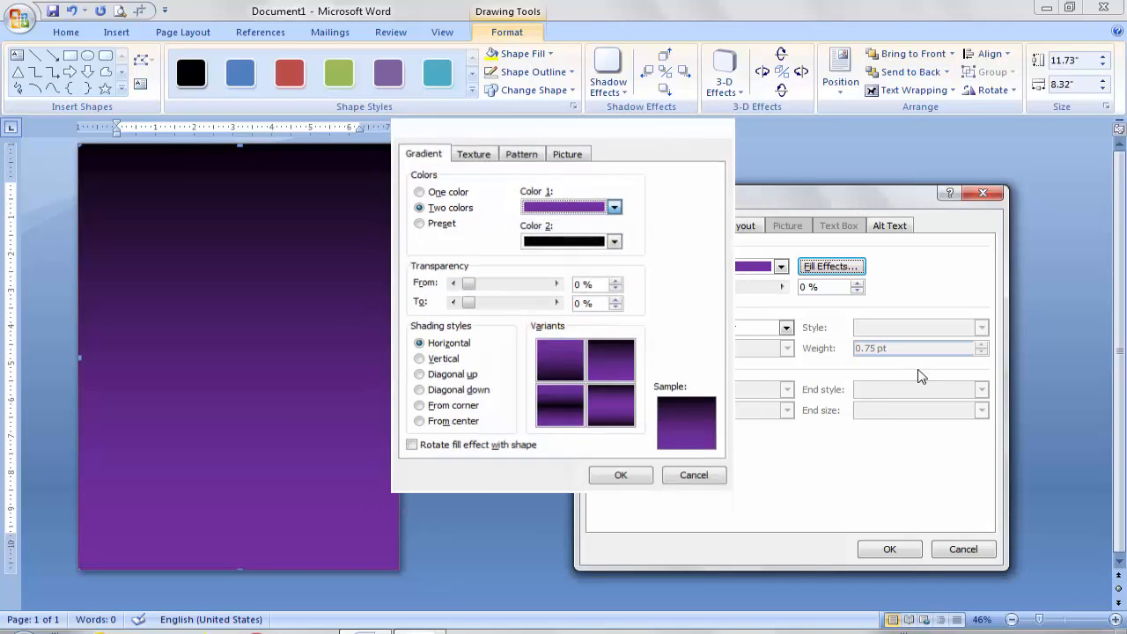
pyautogui.click(984, 194)
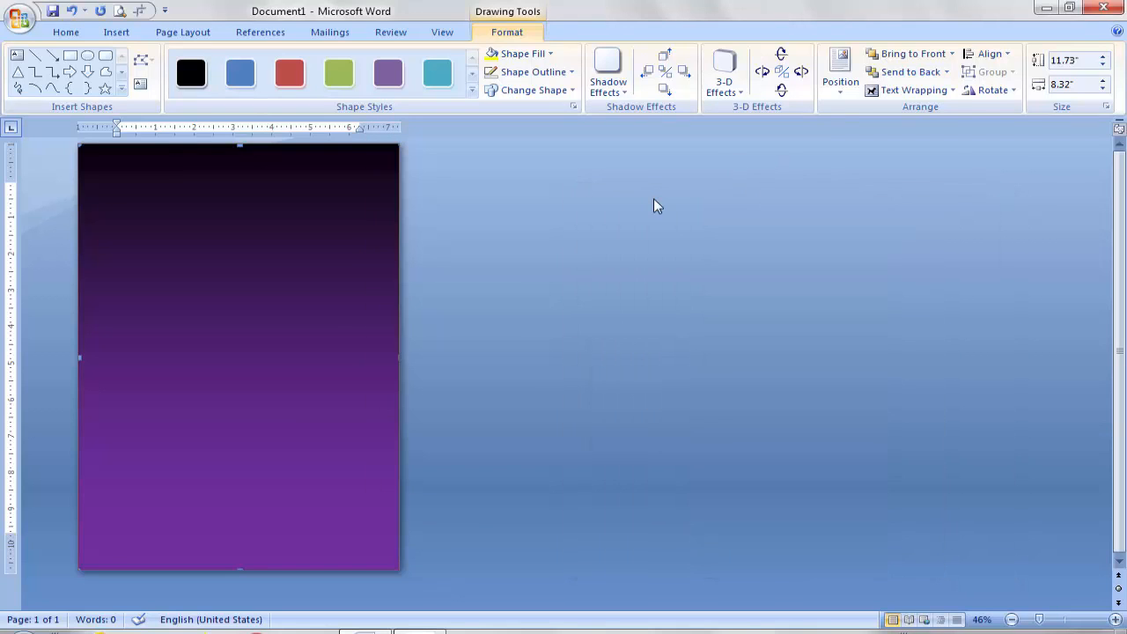
# Step: Draw a white rectangle over the page's right side and resize it to 11.44" × 4.93"
pyautogui.click(71, 57)
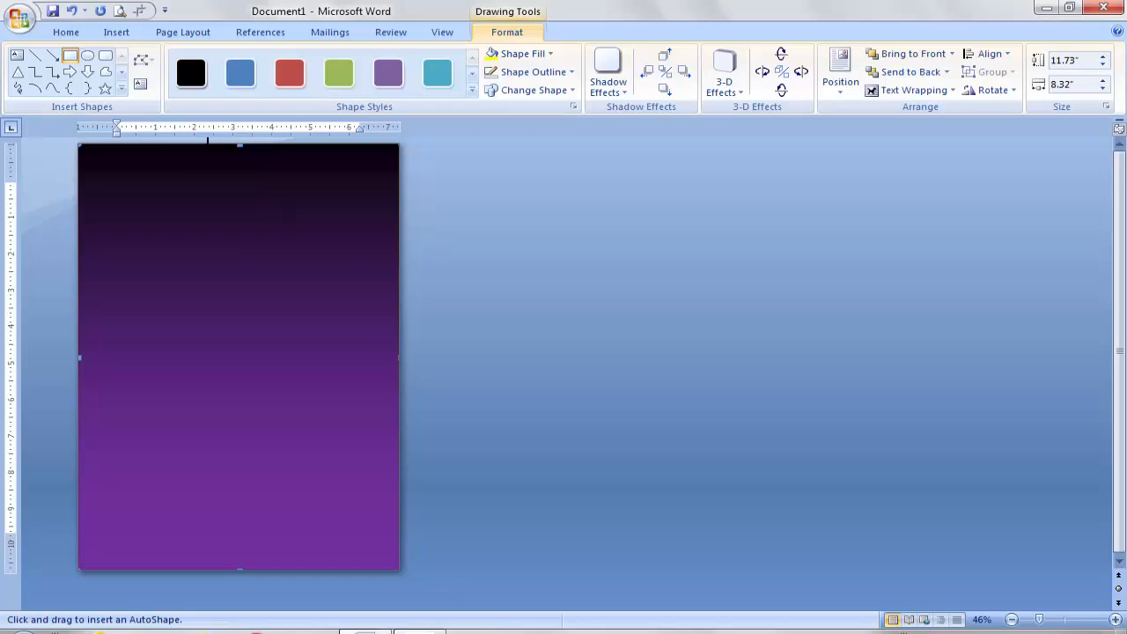
pyautogui.moveTo(208, 143); pyautogui.dragTo(394, 564)
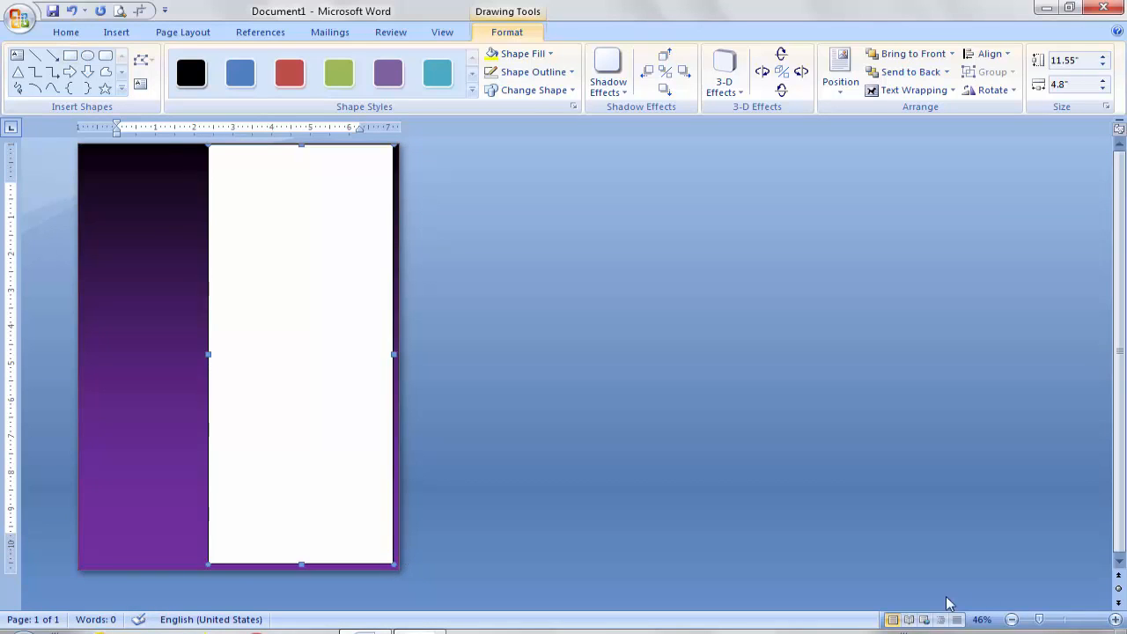
pyautogui.moveTo(1041, 622); pyautogui.dragTo(1063, 624)
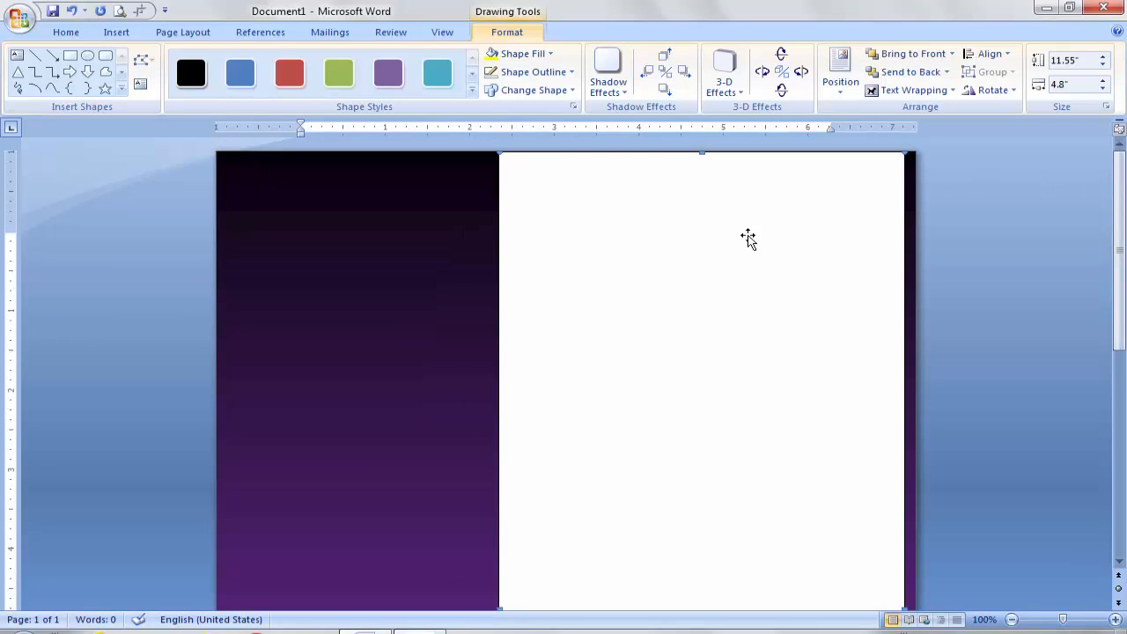
pyautogui.moveTo(701, 155); pyautogui.dragTo(701, 164)
pyautogui.moveTo(1118, 298); pyautogui.dragTo(1125, 391)
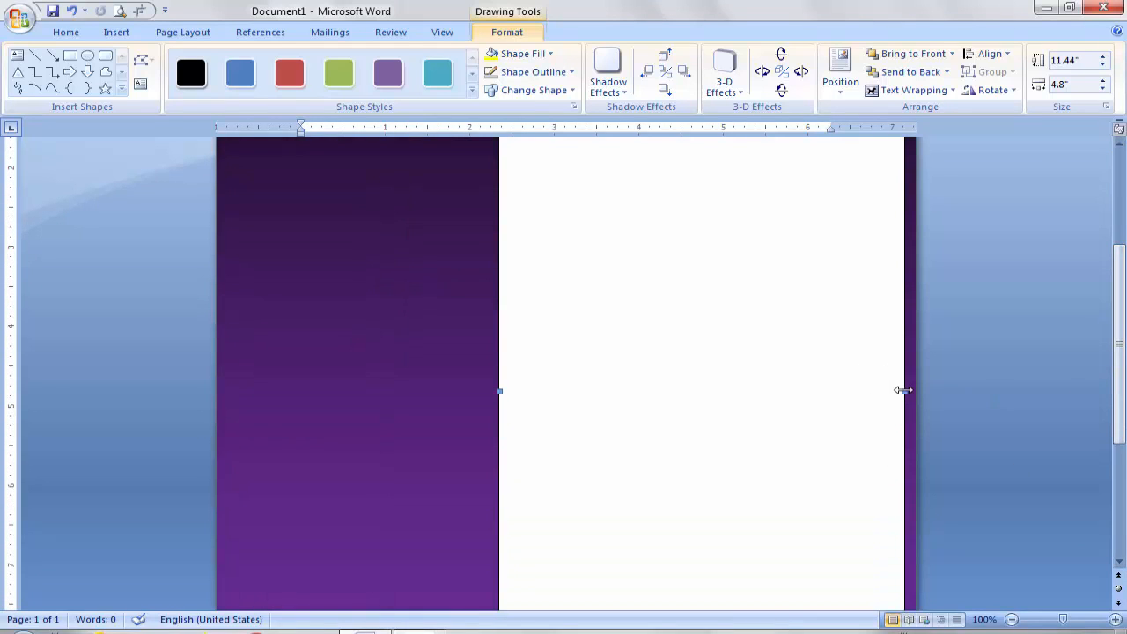
pyautogui.moveTo(904, 390); pyautogui.dragTo(911, 390)
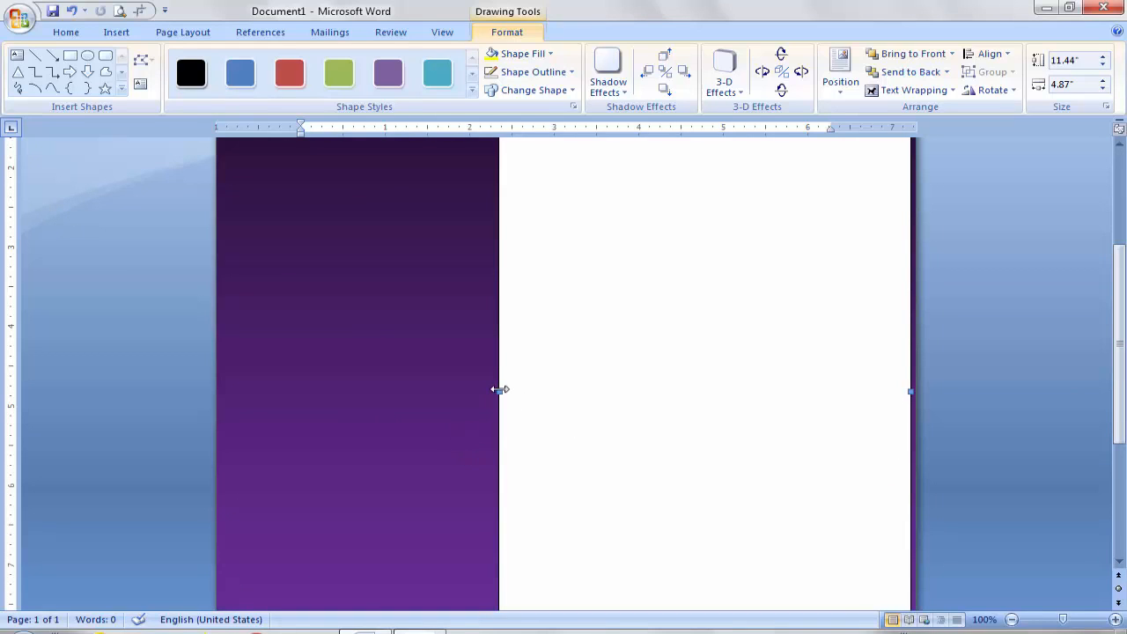
pyautogui.moveTo(499, 389); pyautogui.dragTo(494, 389)
pyautogui.moveTo(1120, 352); pyautogui.dragTo(1121, 297)
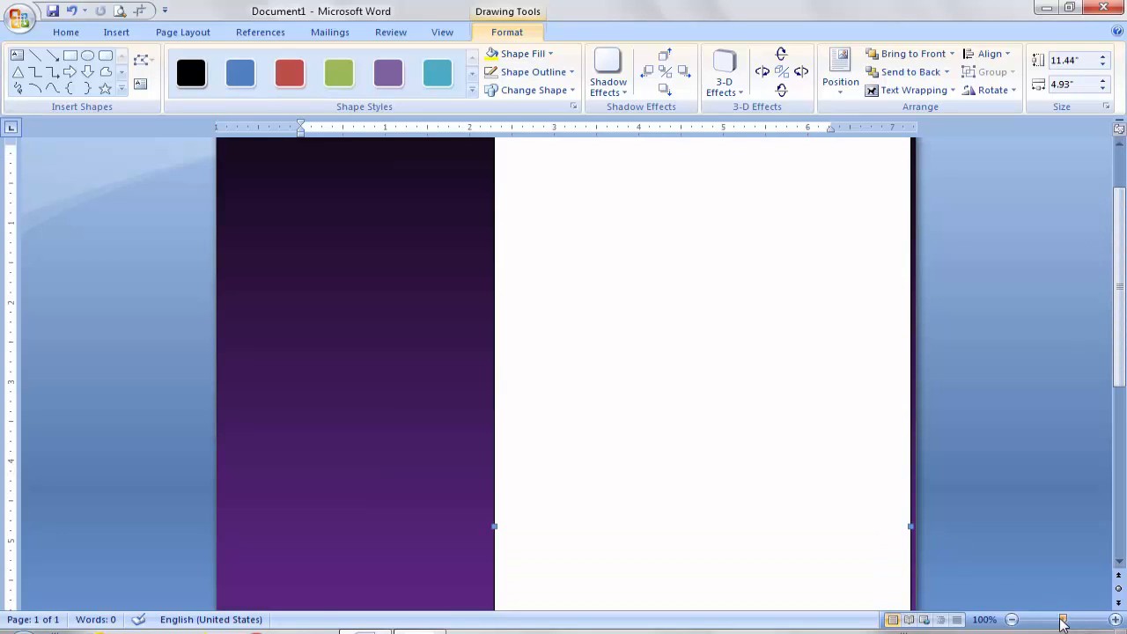
pyautogui.moveTo(1062, 623); pyautogui.dragTo(1043, 623)
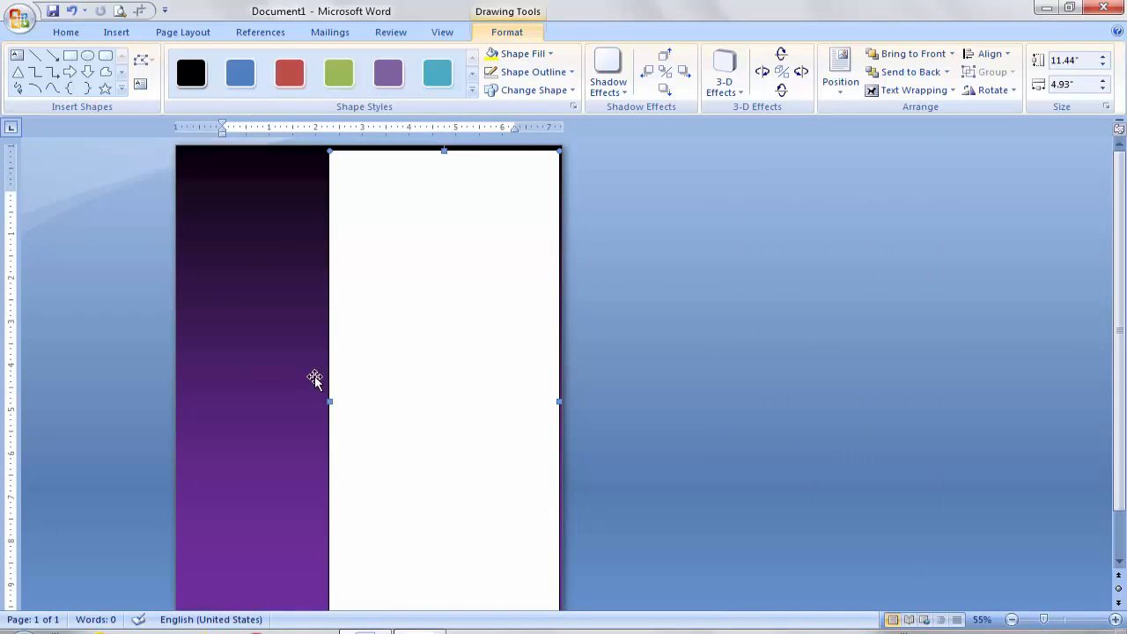
# Step: Align the white rectangle to the middle of the page vertically
pyautogui.click(1010, 58)
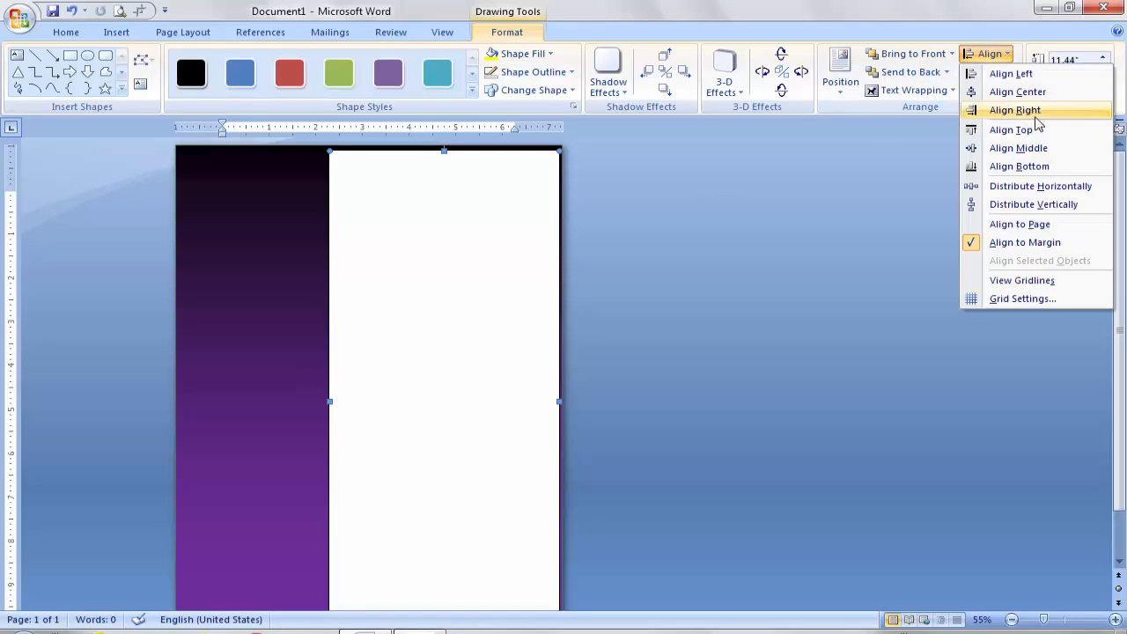
pyautogui.click(1020, 149)
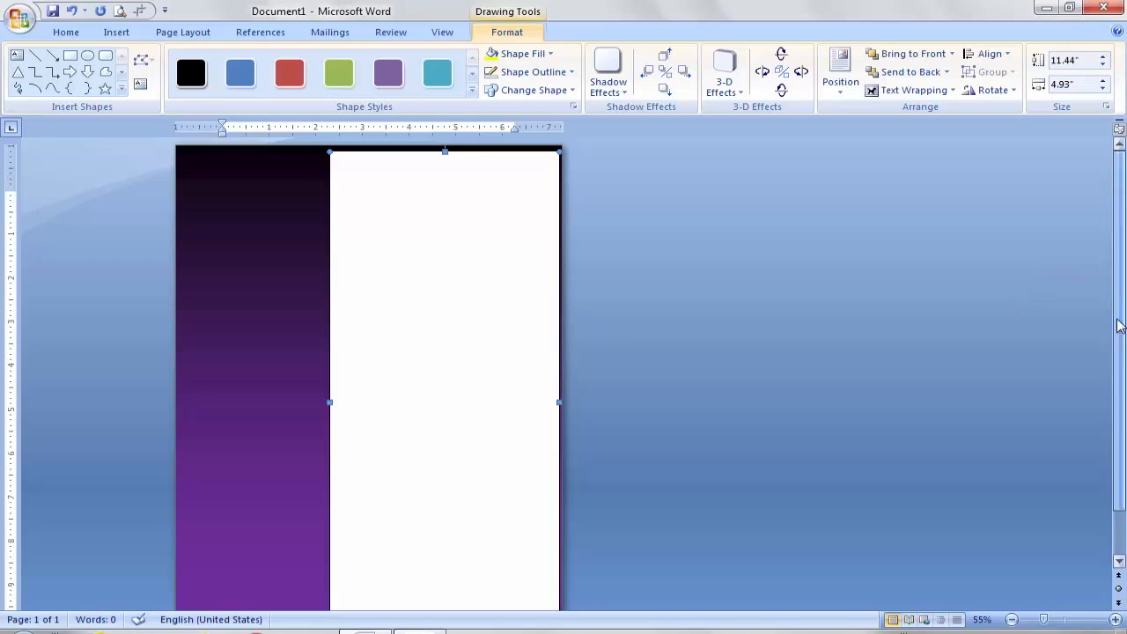
pyautogui.scroll(-2, 1116, 374)
pyautogui.scroll(-1, 1116, 374)
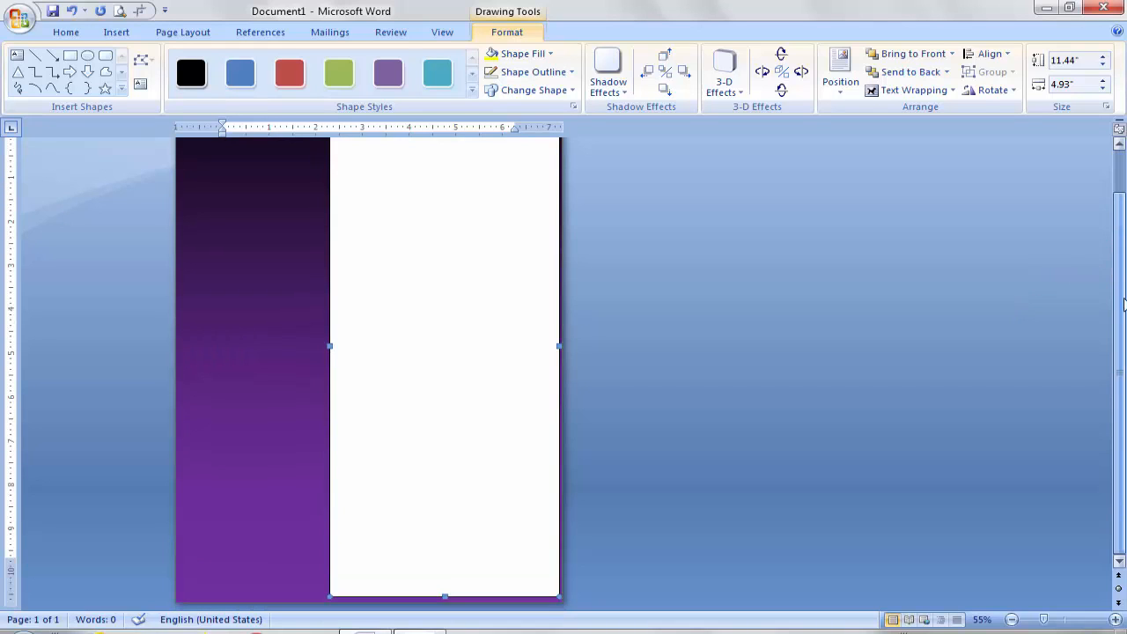
pyautogui.scroll(2, 1123, 304)
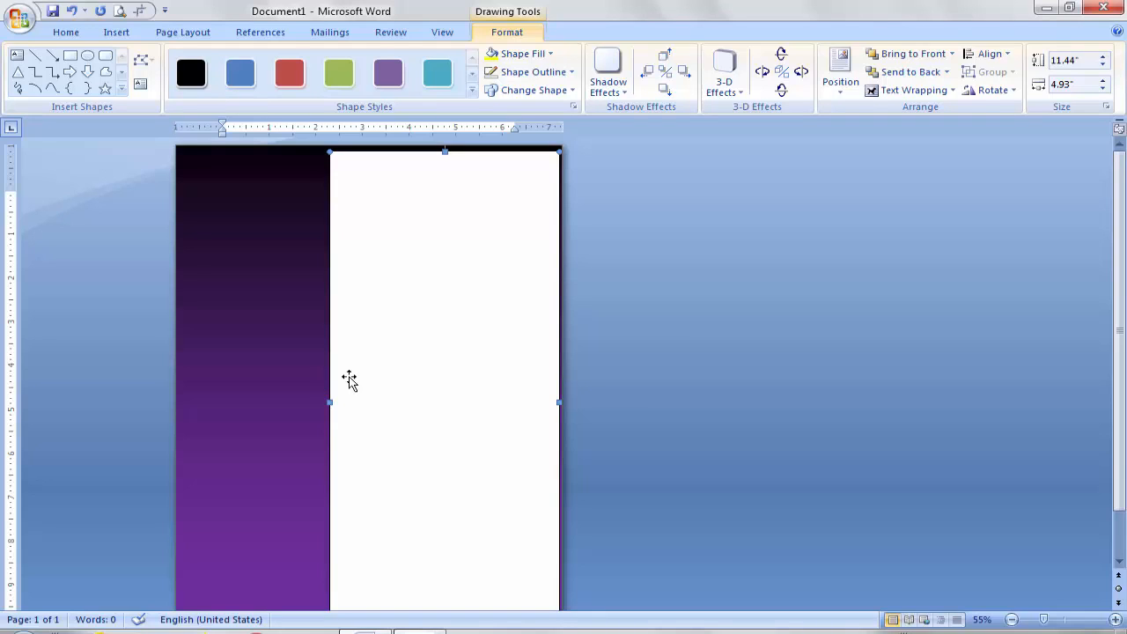
# Step: Draw a text box at the sidebar's top left and type the person's name in capitals
pyautogui.click(116, 34)
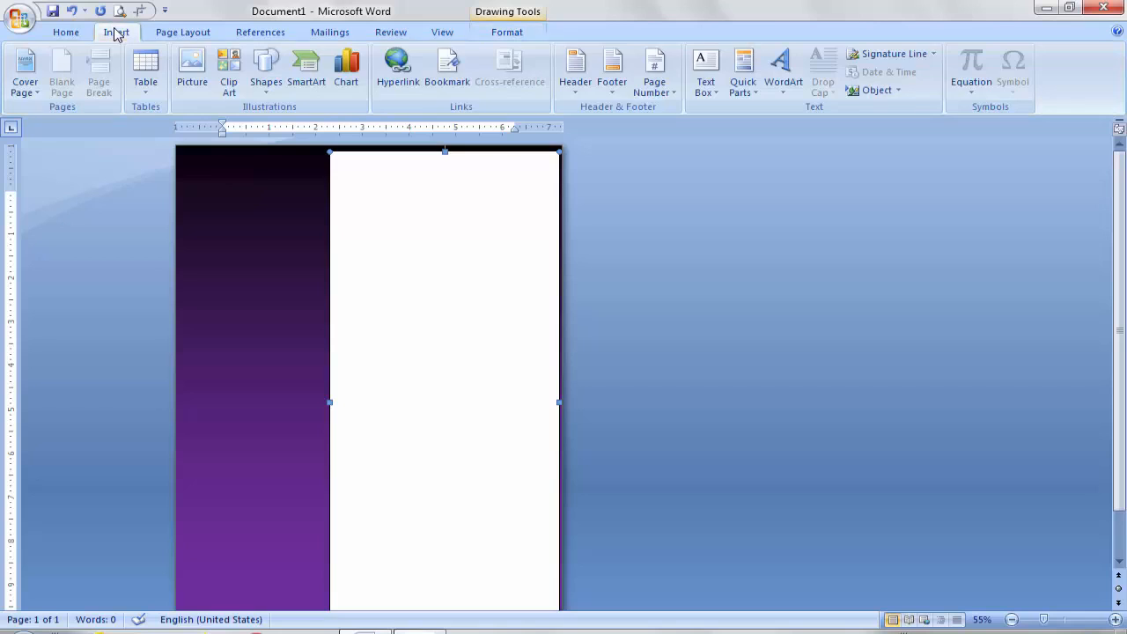
pyautogui.click(715, 95)
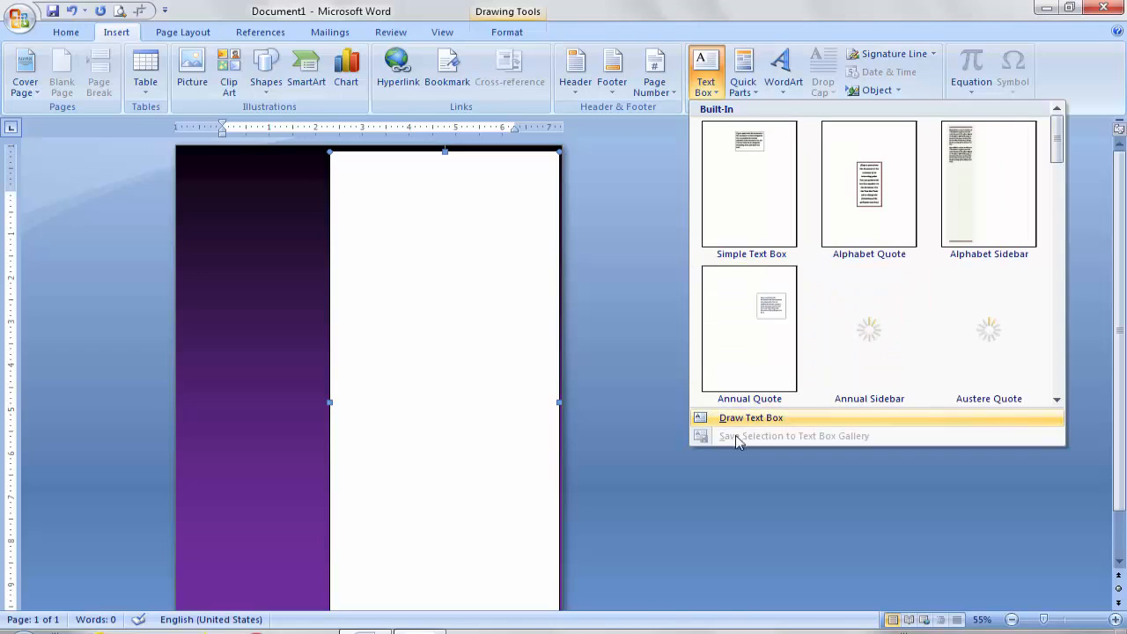
pyautogui.click(742, 423)
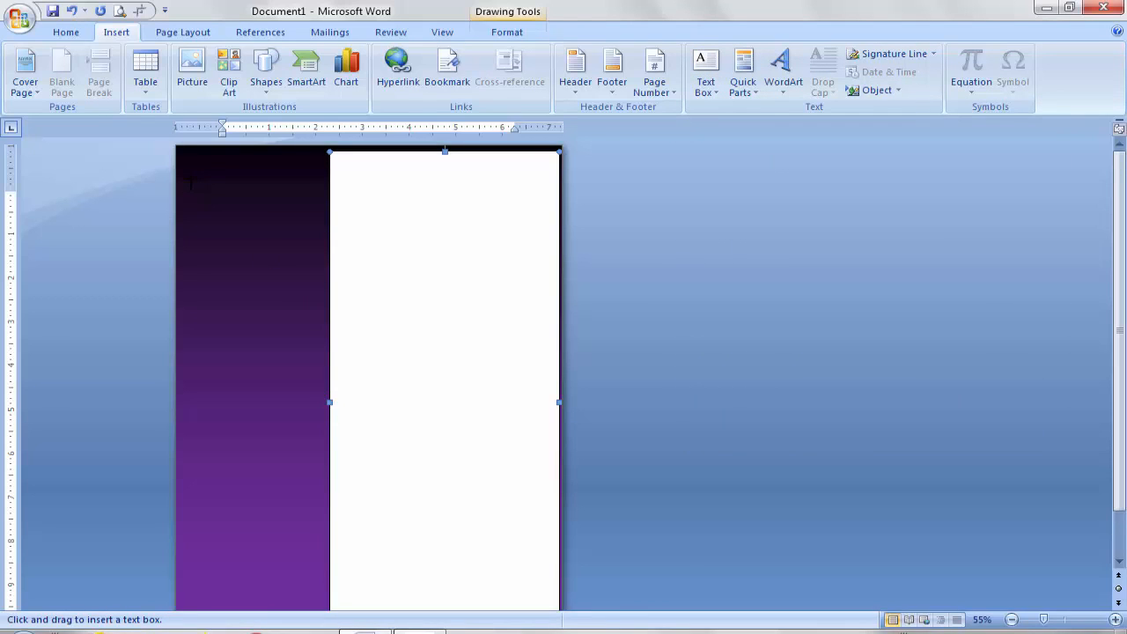
pyautogui.moveTo(189, 181); pyautogui.dragTo(306, 204)
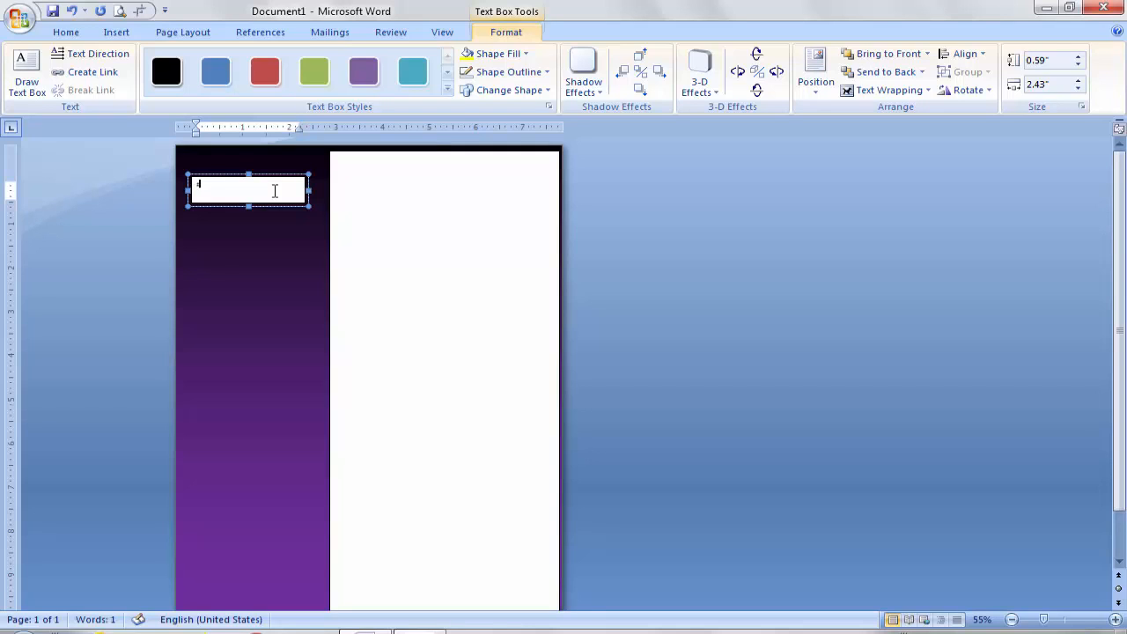
# Step: Enlarge the name text from 11 to 18 pt and make it bold
pyautogui.hotkey('ctrl', 'a')
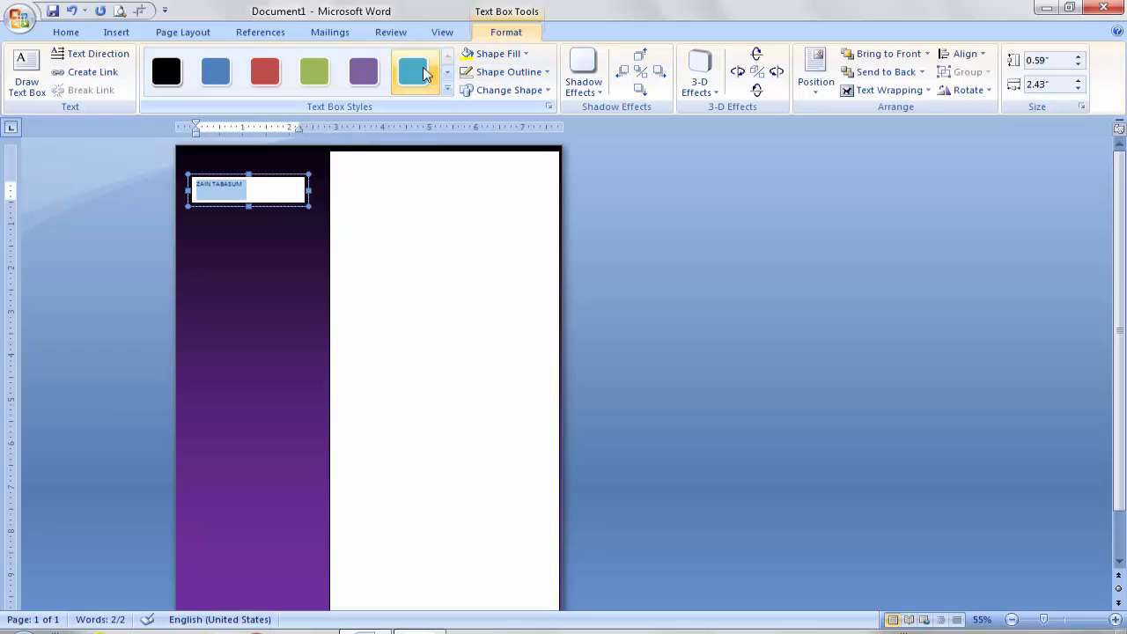
pyautogui.click(166, 72)
pyautogui.click(69, 34)
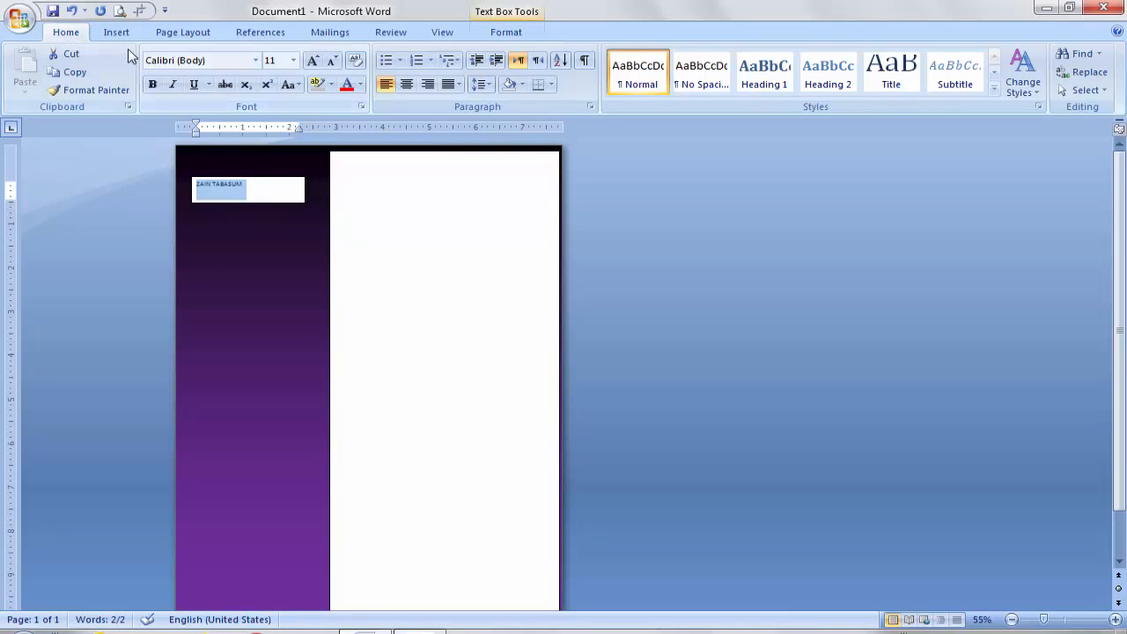
pyautogui.click(314, 60)
pyautogui.click(315, 60)
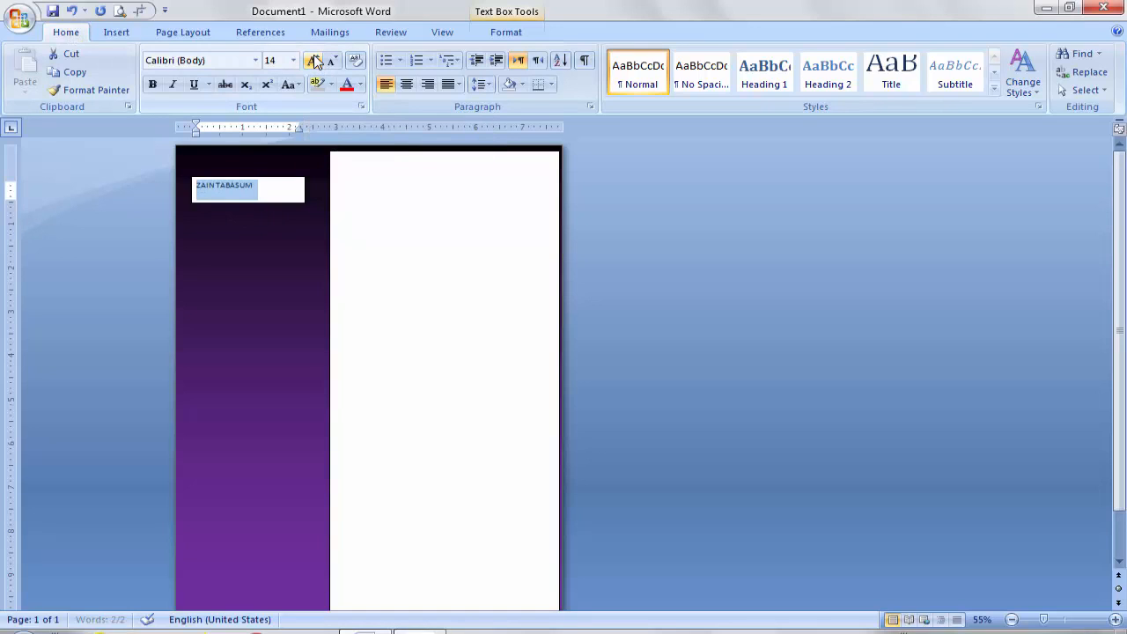
pyautogui.click(315, 60)
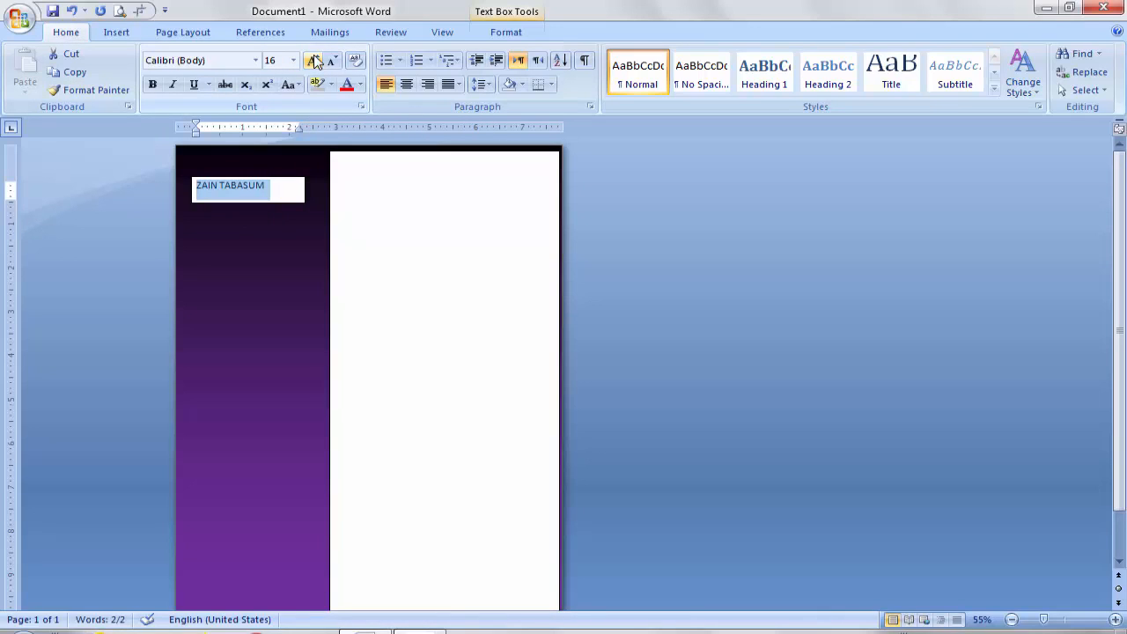
pyautogui.click(314, 60)
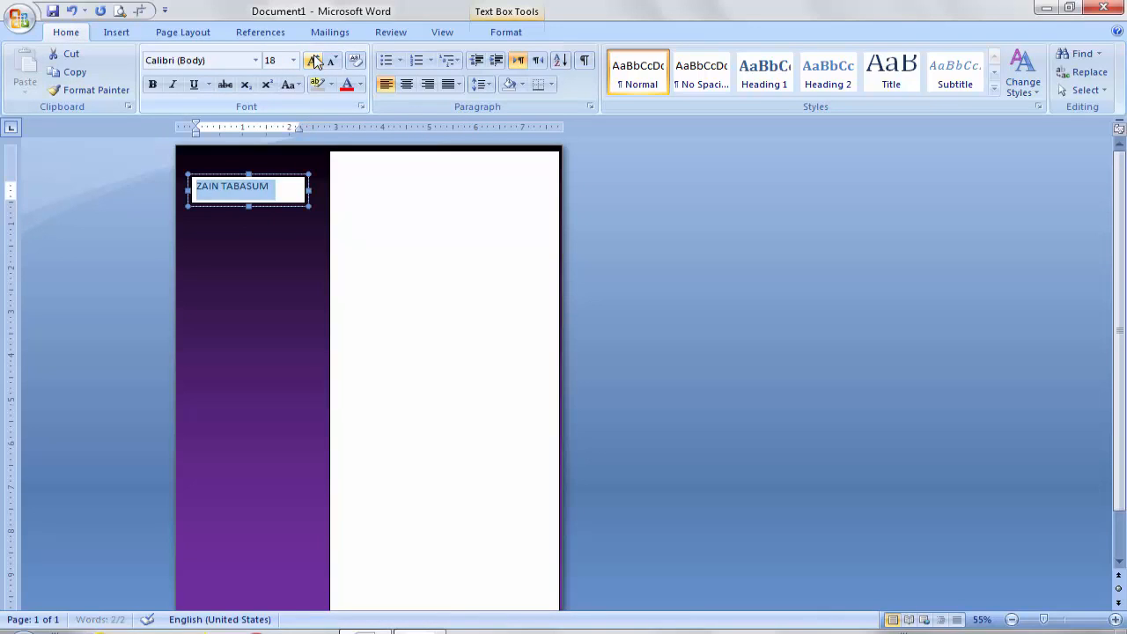
pyautogui.click(153, 87)
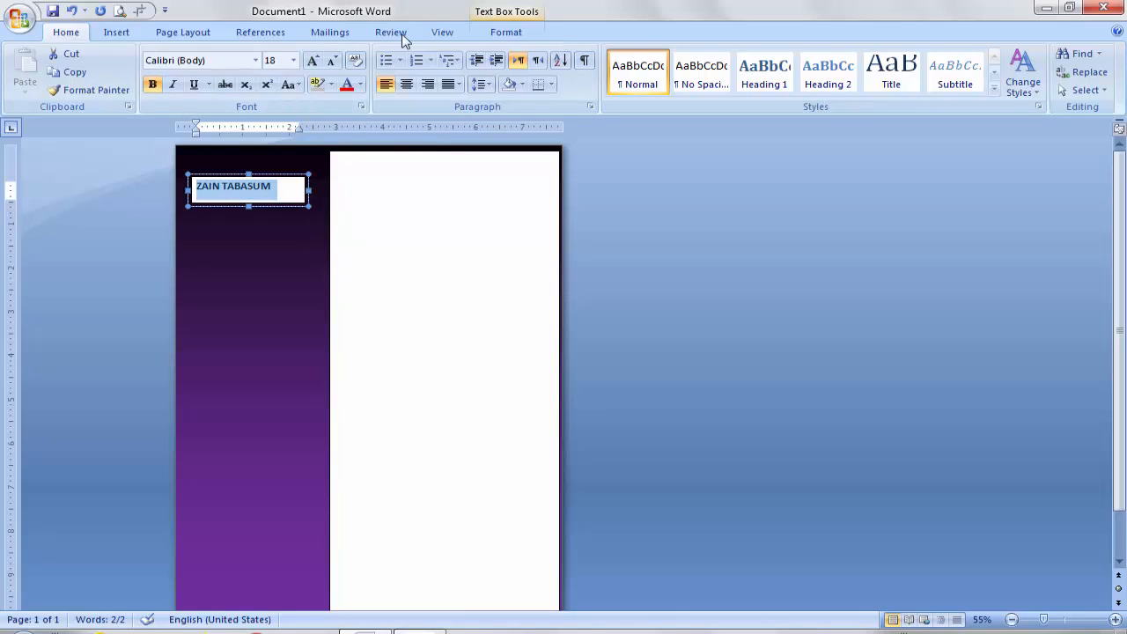
pyautogui.click(506, 33)
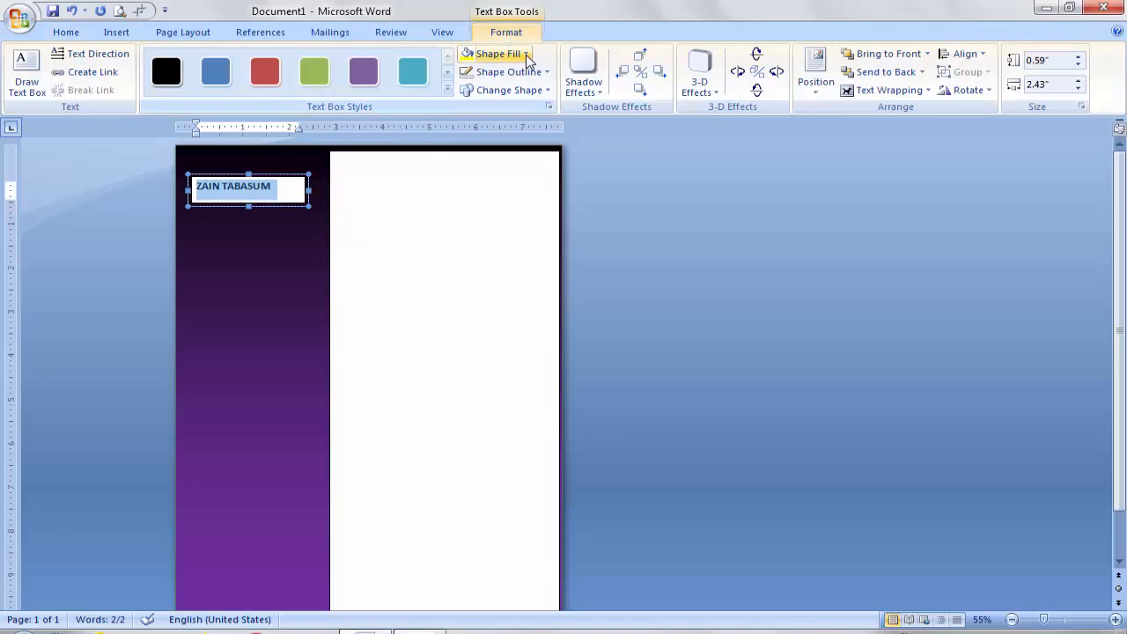
# Step: Set the name text box to No Fill and No Outline, and colour the name white
pyautogui.click(527, 55)
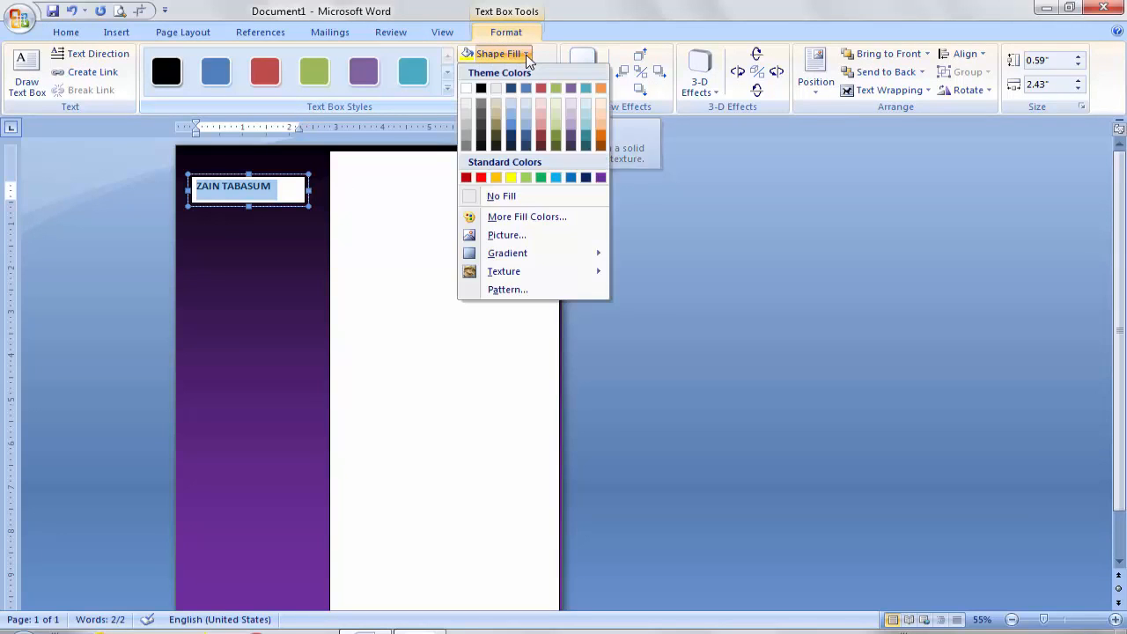
pyautogui.click(519, 197)
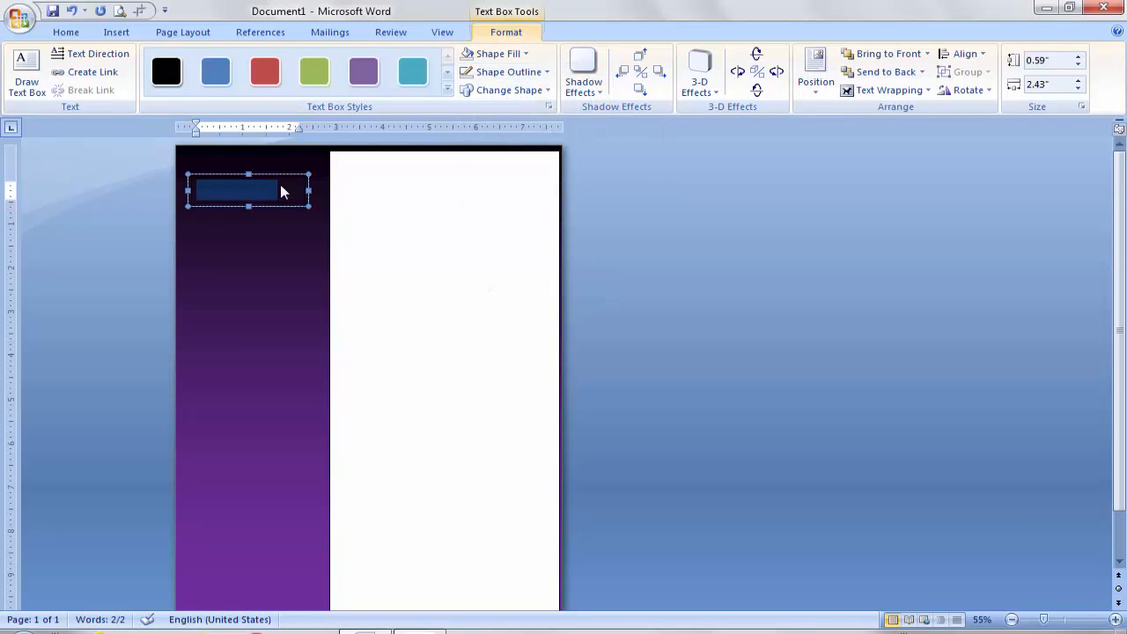
pyautogui.click(540, 76)
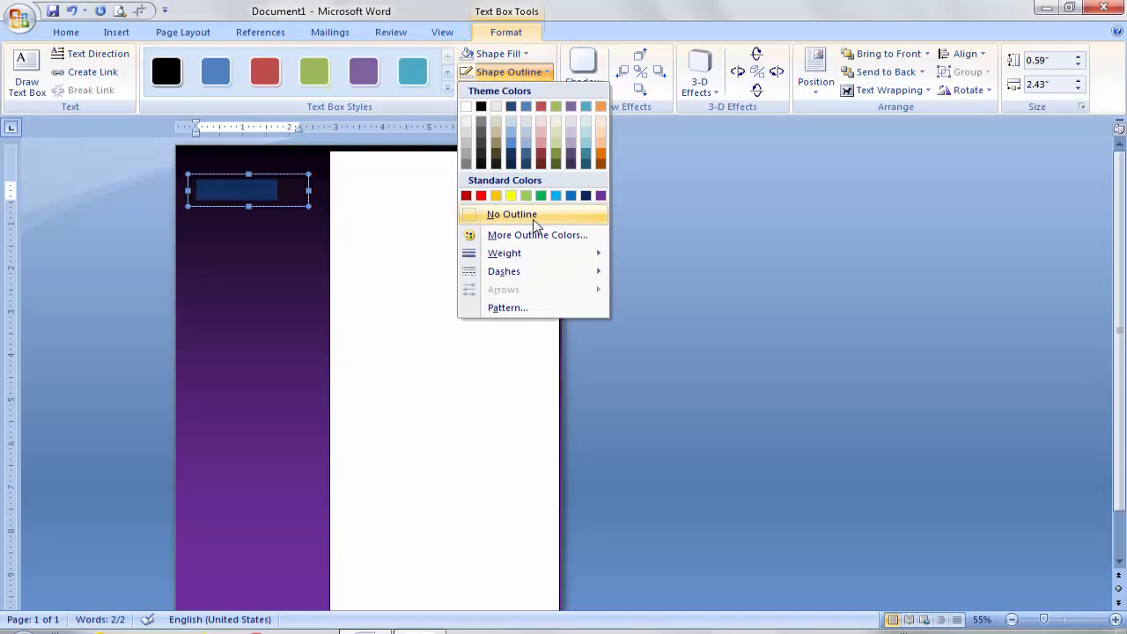
pyautogui.click(528, 216)
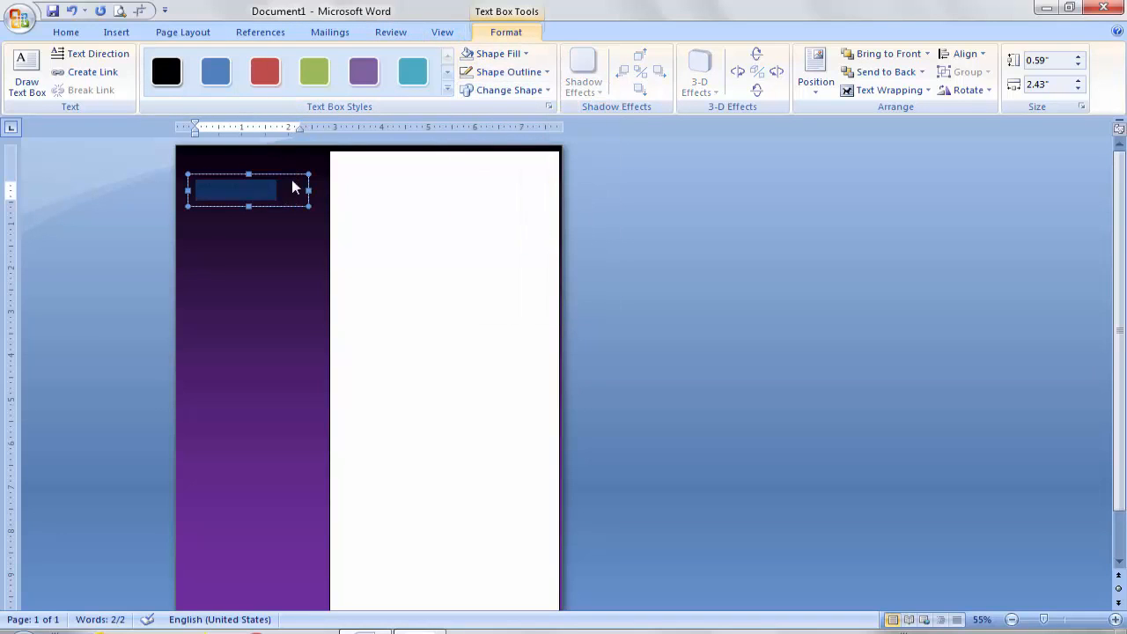
pyautogui.click(65, 33)
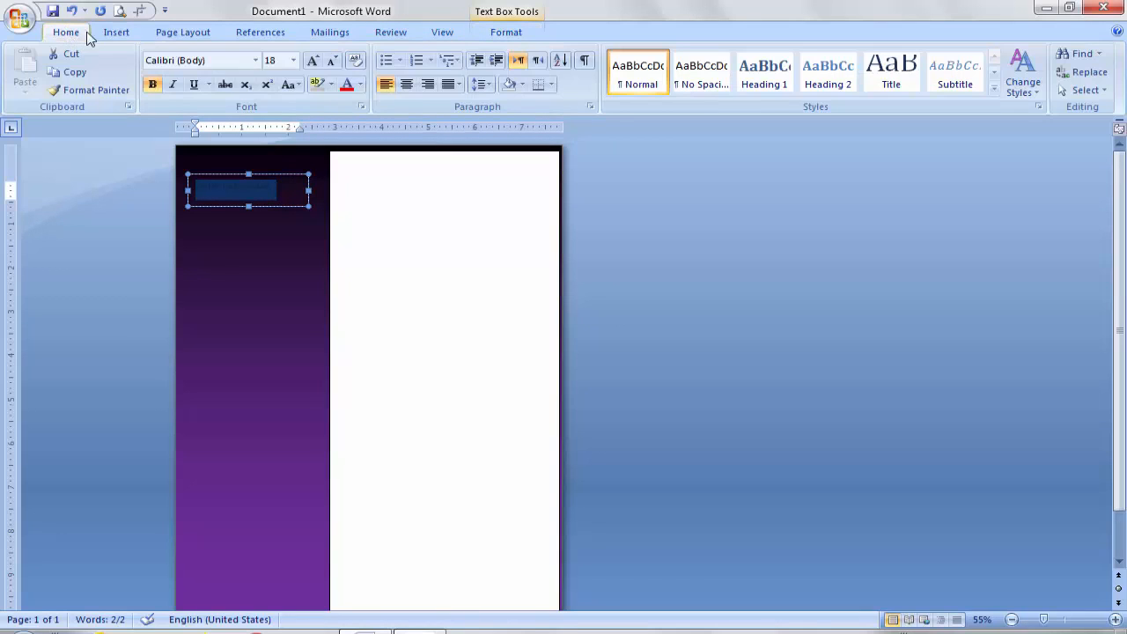
pyautogui.click(361, 85)
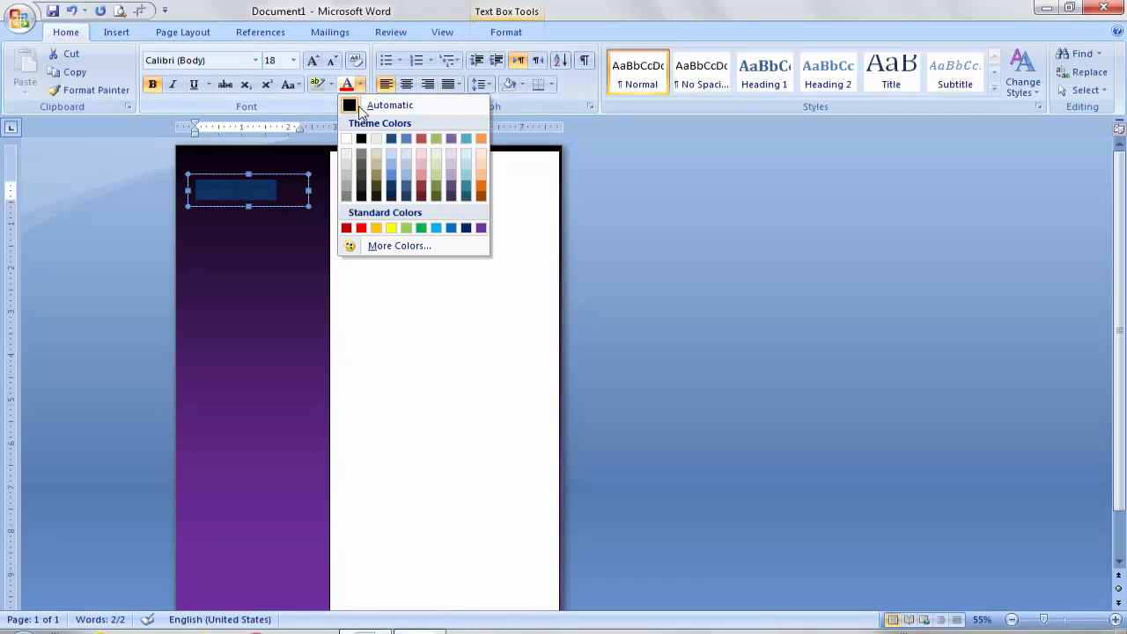
pyautogui.click(346, 141)
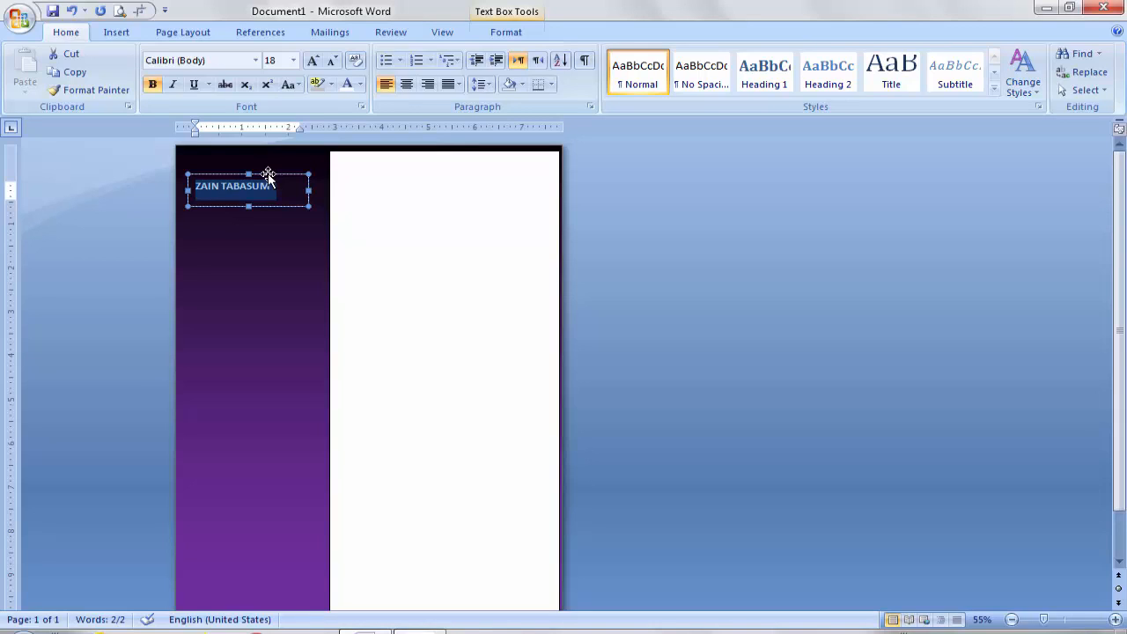
# Step: Nudge the name text box up and right, and enlarge the name to 24 pt
pyautogui.click(268, 173)
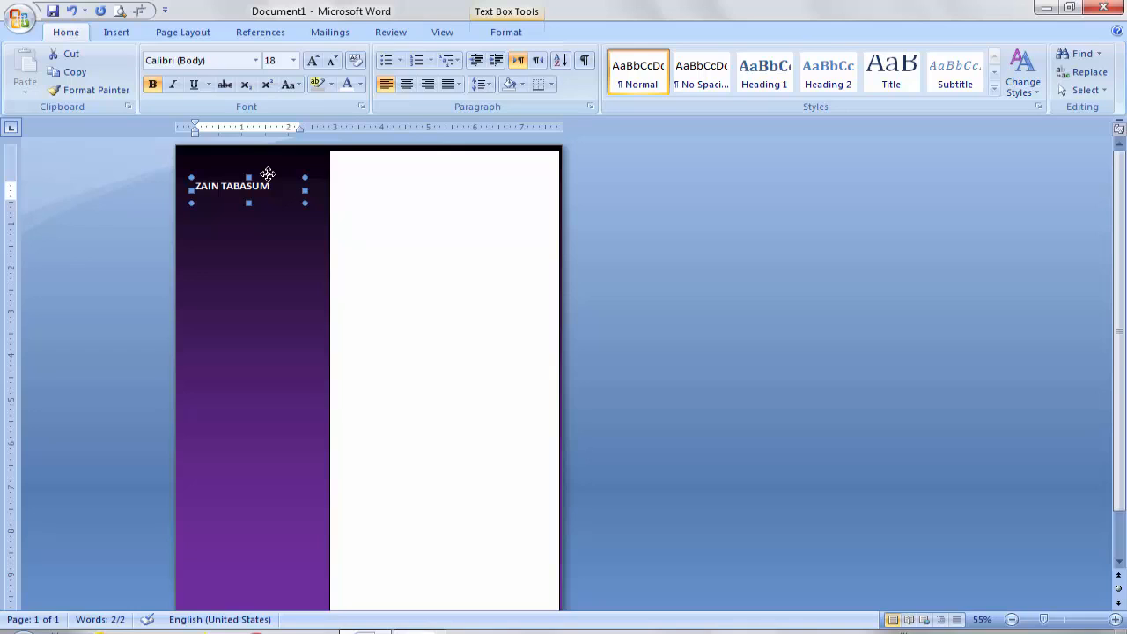
pyautogui.press('Up')
pyautogui.press('Up')
pyautogui.press('Up')
pyautogui.press('Up')
pyautogui.press('Up')
pyautogui.press('Up')
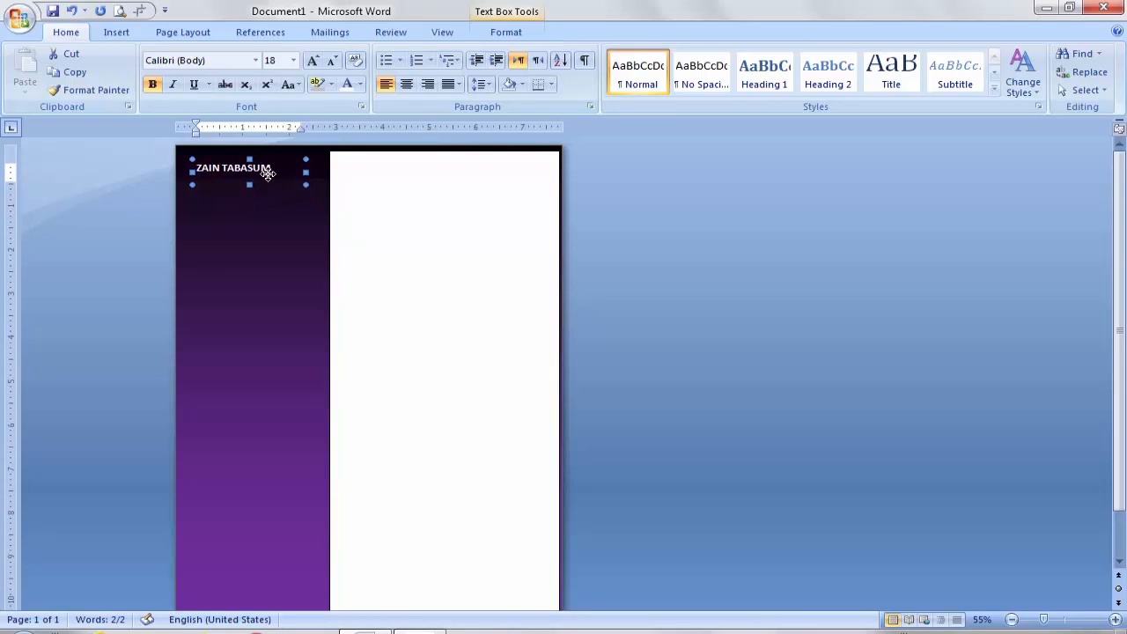
pyautogui.press('Right')
pyautogui.press('Right')
pyautogui.press('Right')
pyautogui.press('Right')
pyautogui.press('Right')
pyautogui.press('Right')
pyautogui.press('Right')
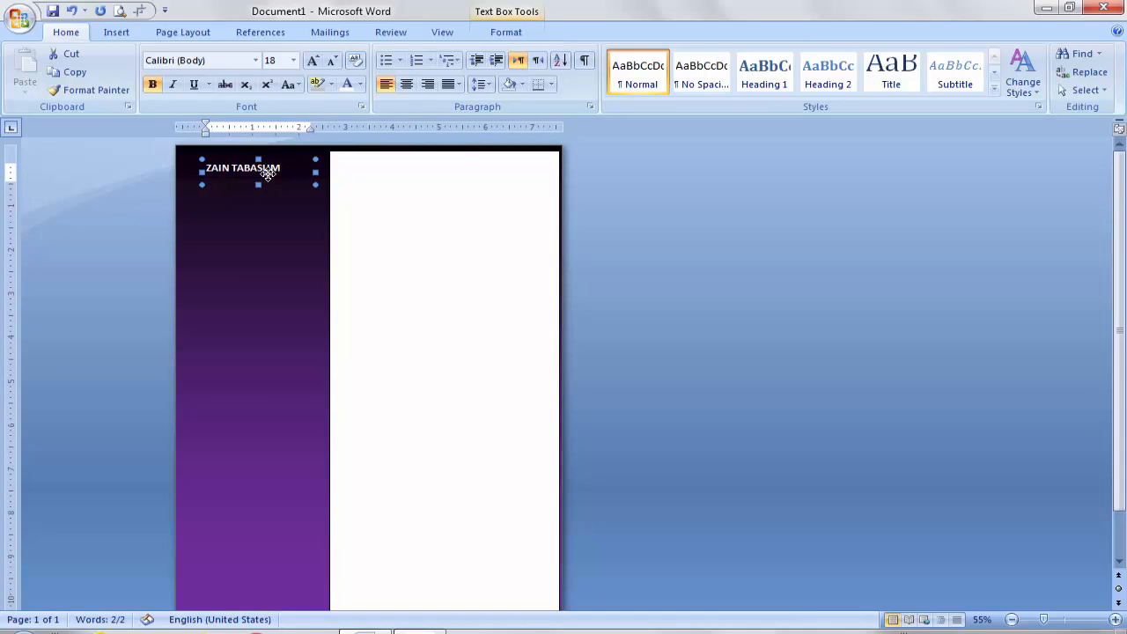
pyautogui.press('Right')
pyautogui.press('Right')
pyautogui.press('Right')
pyautogui.press('Right')
pyautogui.press('Right')
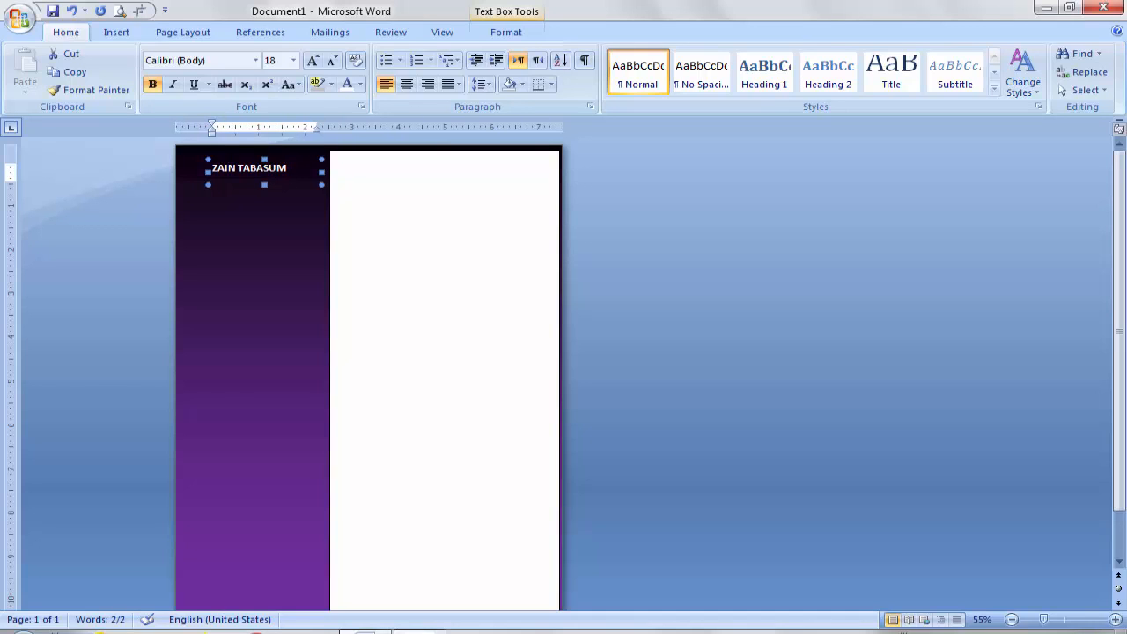
pyautogui.moveTo(289, 170); pyautogui.dragTo(212, 170)
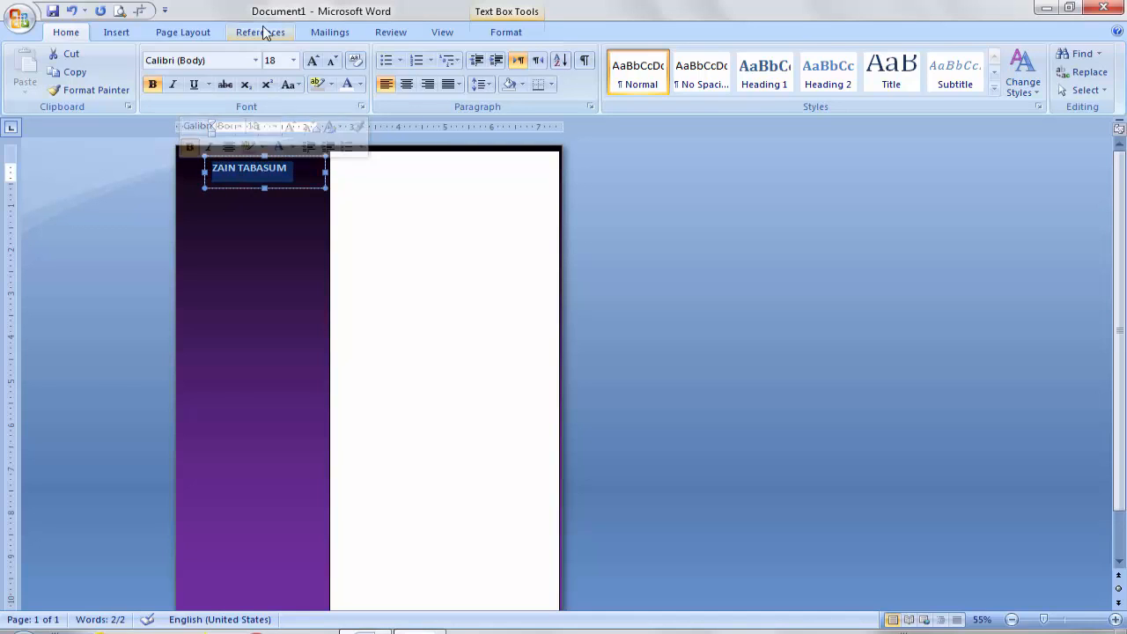
pyautogui.click(315, 65)
pyautogui.click(315, 66)
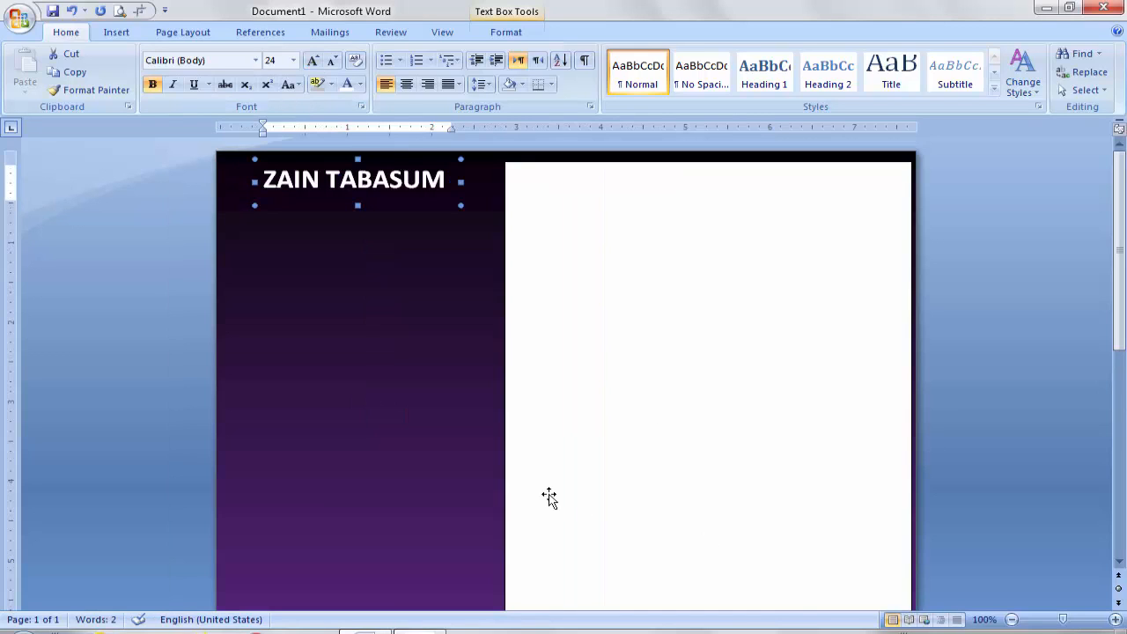
pyautogui.click(387, 473)
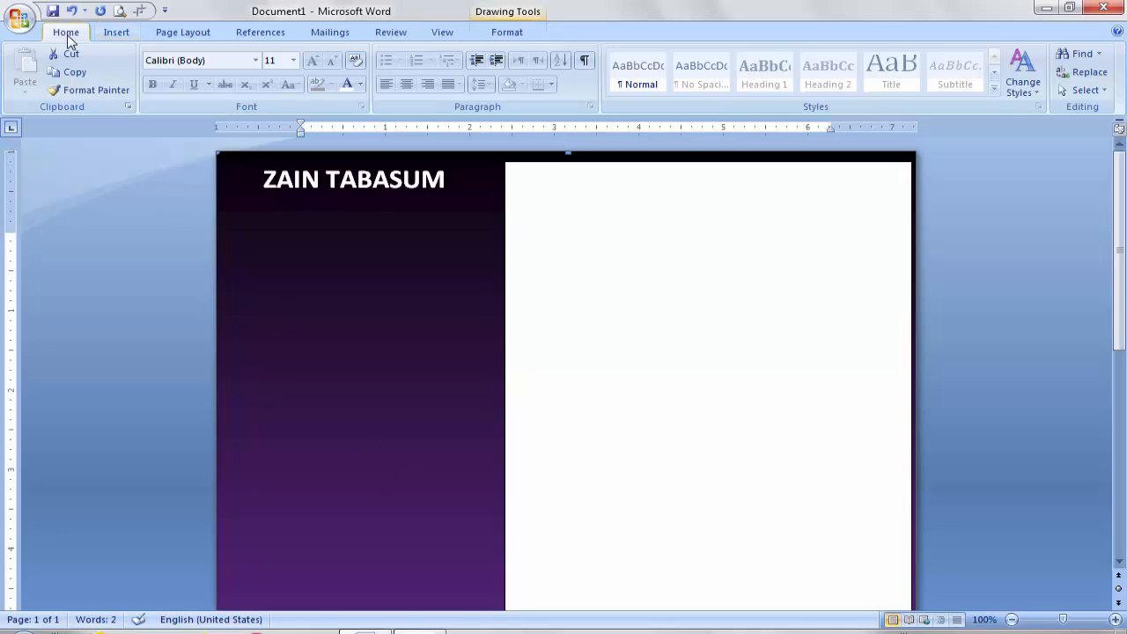
# Step: Insert the 'cv' photo from its folder onto the page as a picture
pyautogui.click(123, 34)
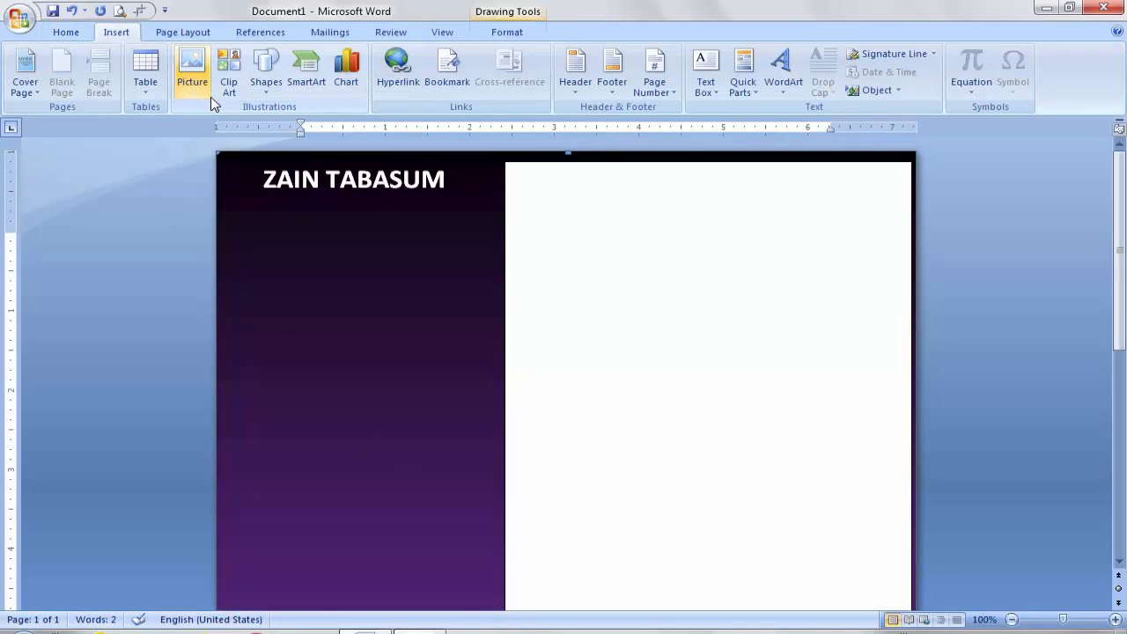
pyautogui.click(192, 75)
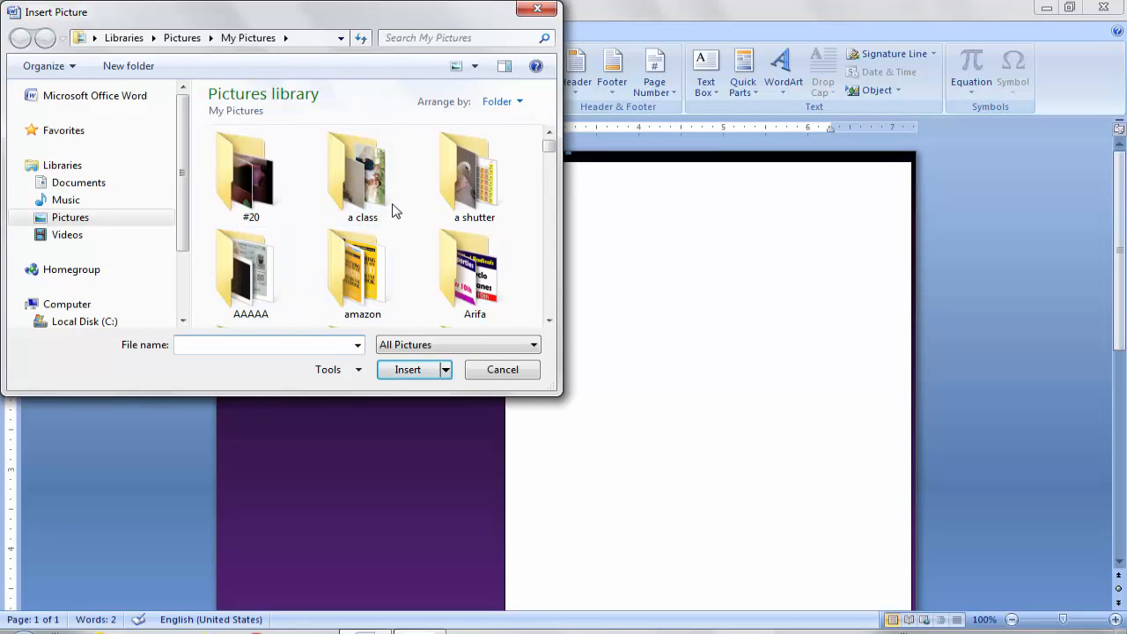
pyautogui.click(549, 322)
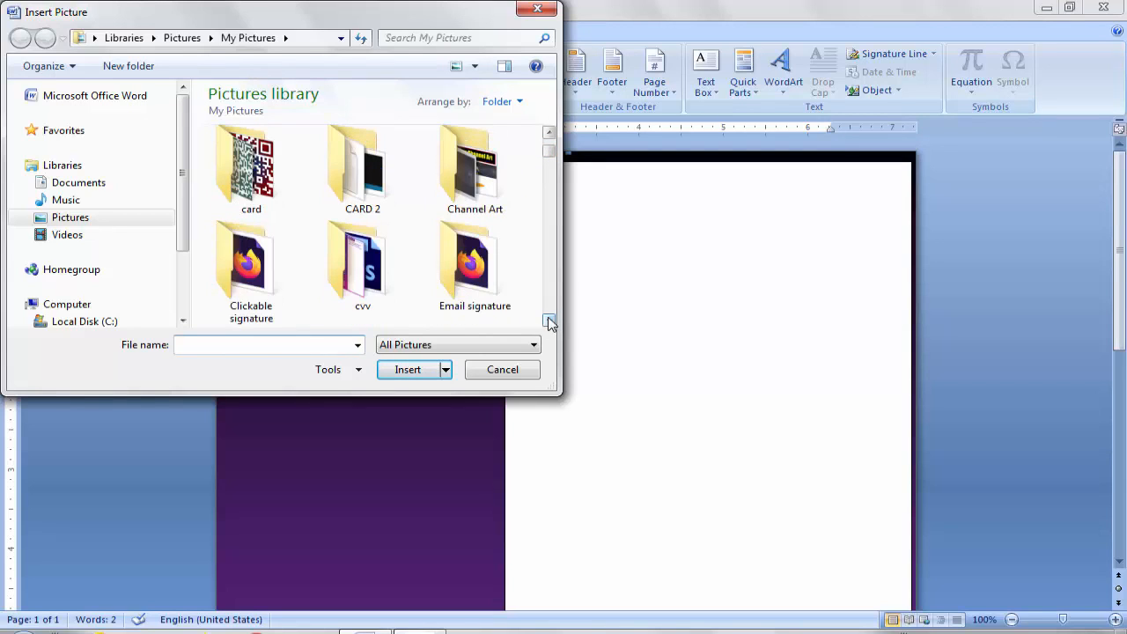
pyautogui.click(550, 132)
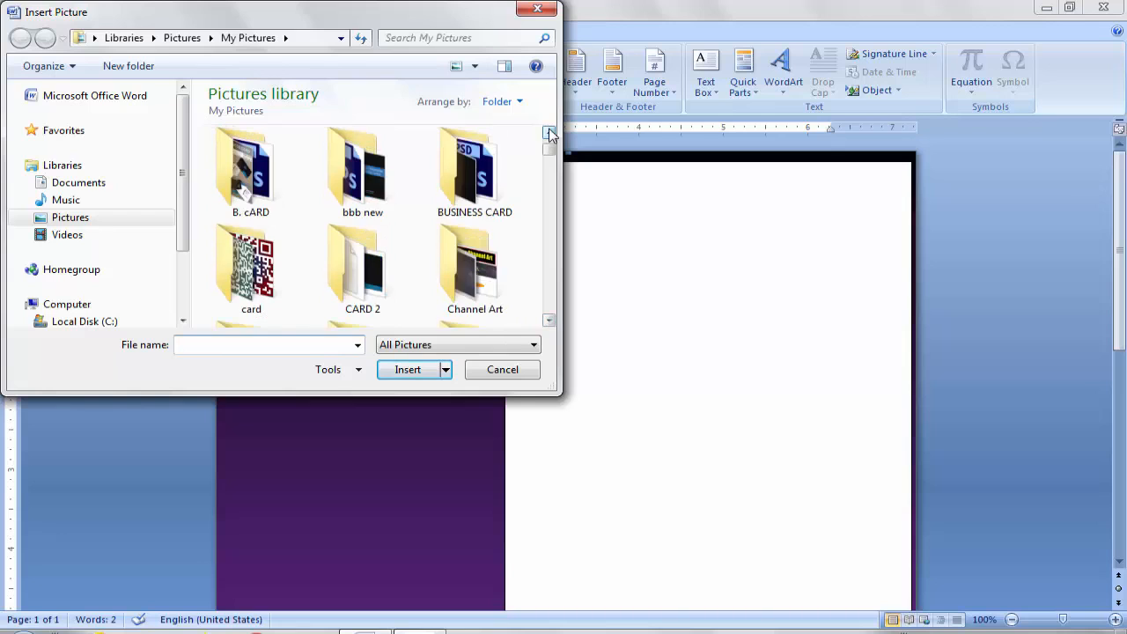
pyautogui.click(549, 133)
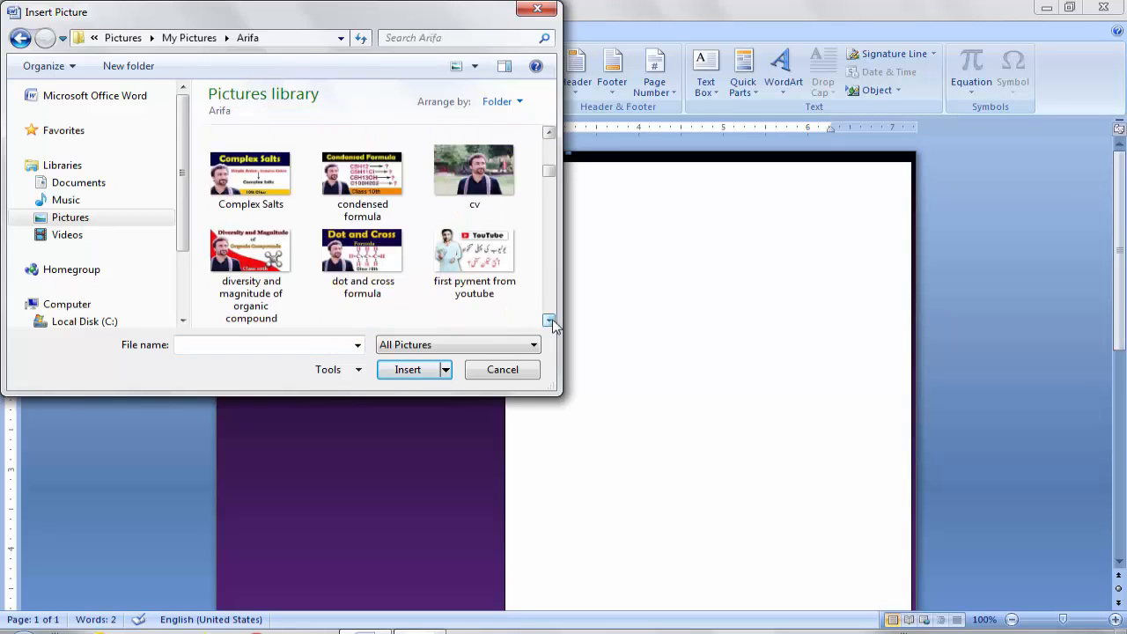
pyautogui.click(486, 186)
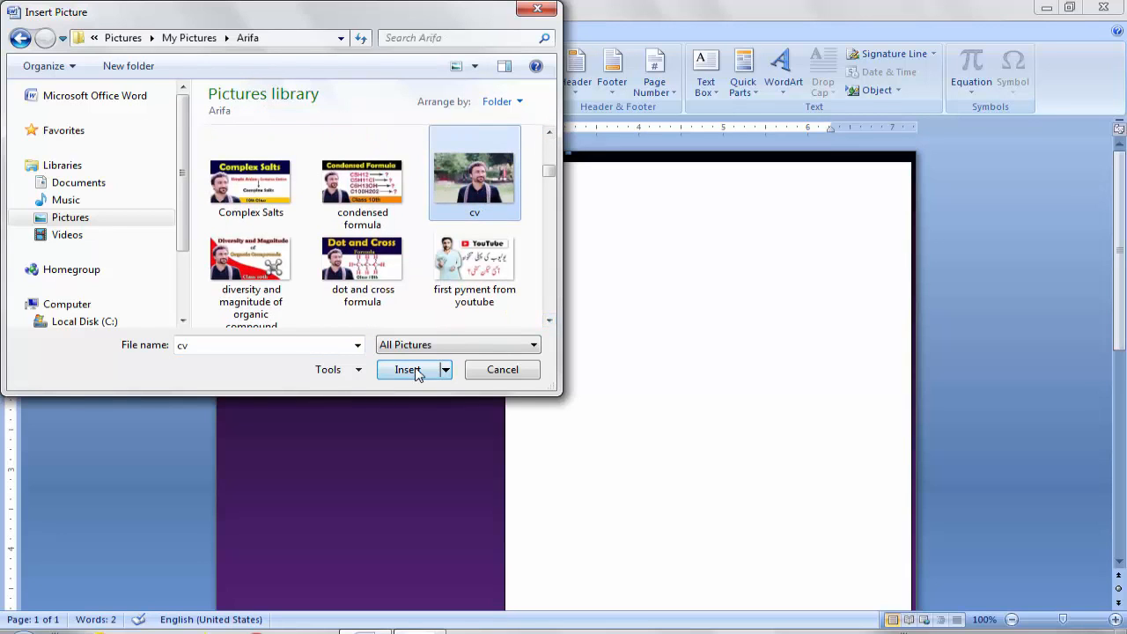
pyautogui.click(406, 369)
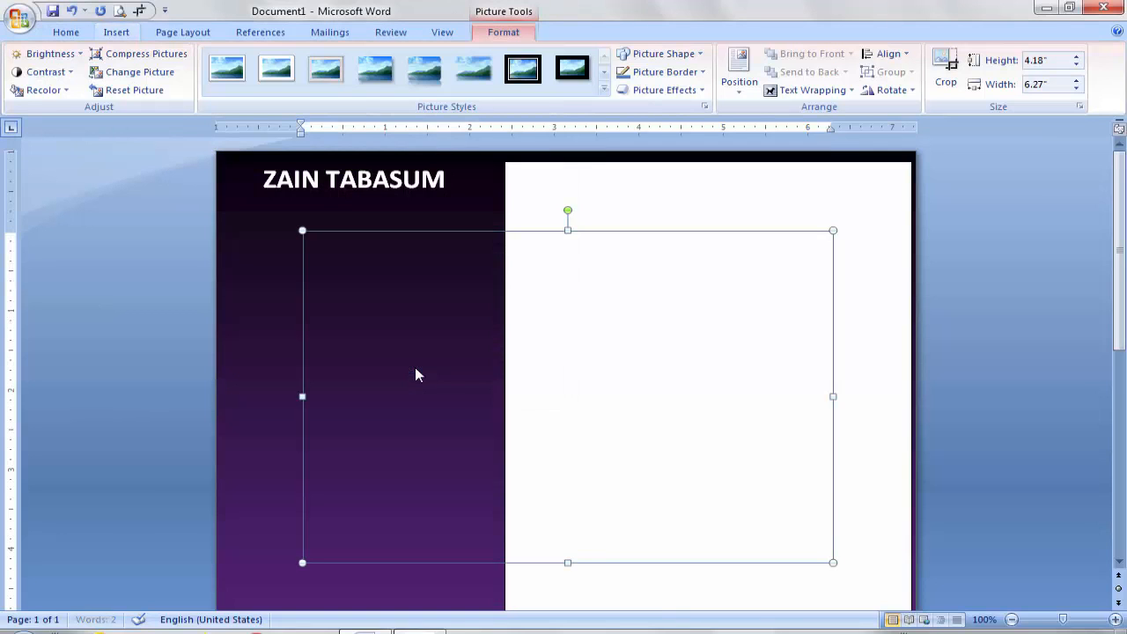
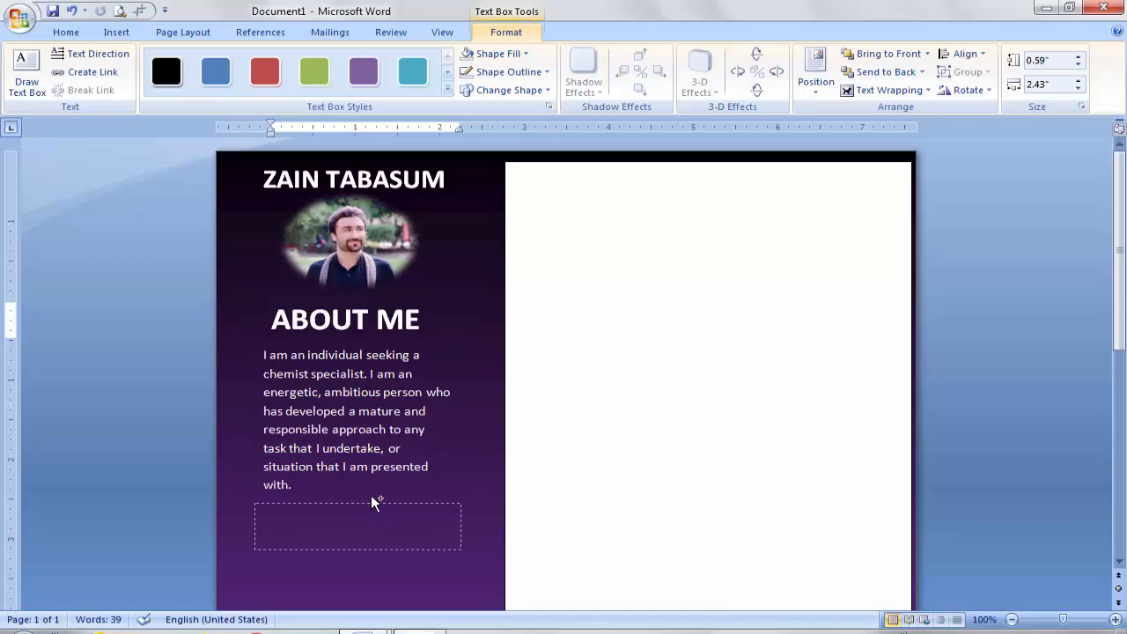
# Step: Paste the ABOUT ME heading into the empty box, retype it as PERSONAL DETAILS, and widen the box
pyautogui.moveTo(372, 502); pyautogui.dragTo(368, 502)
pyautogui.write('ABOUT ME')
pyautogui.moveTo(1123, 324); pyautogui.dragTo(1122, 419)
pyautogui.moveTo(421, 301); pyautogui.dragTo(309, 289)
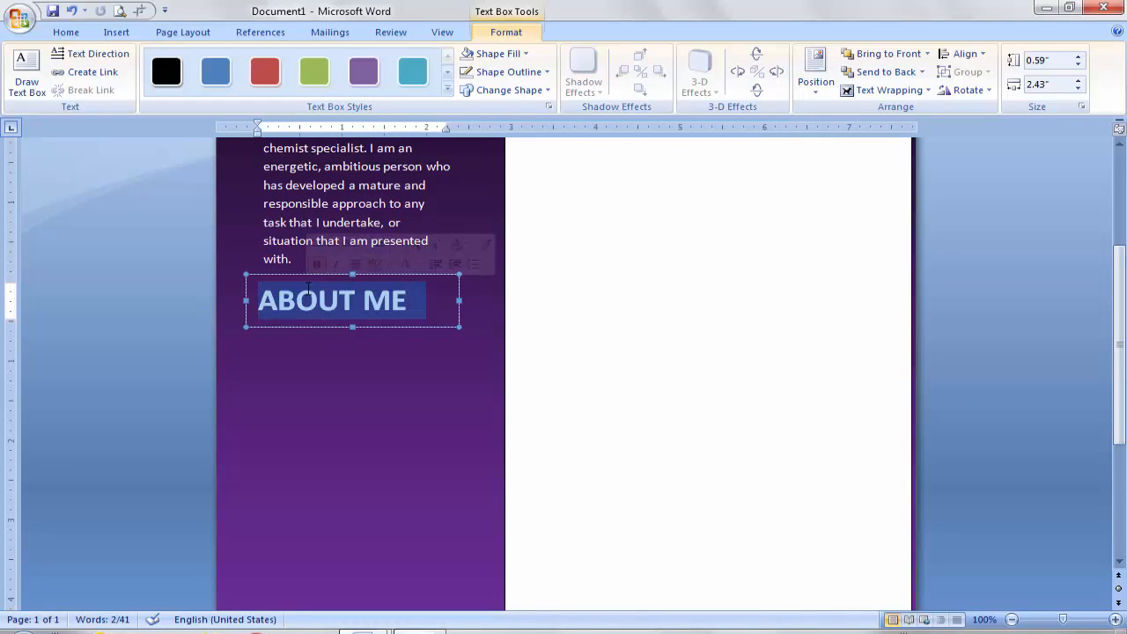
pyautogui.write('PERSONAL')
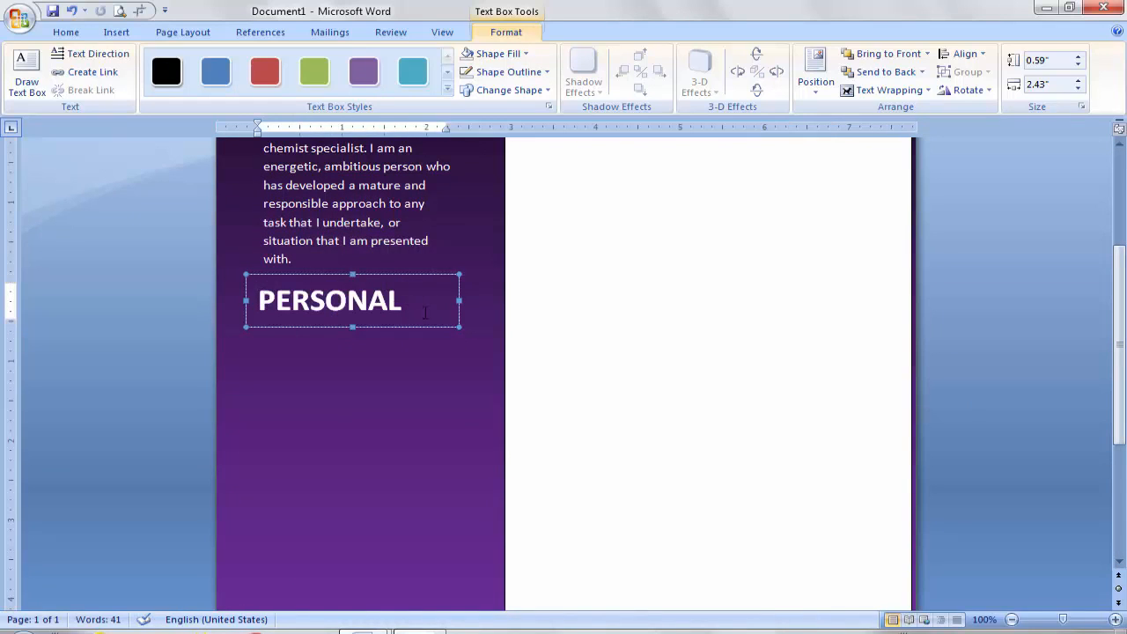
pyautogui.moveTo(459, 301); pyautogui.dragTo(611, 302)
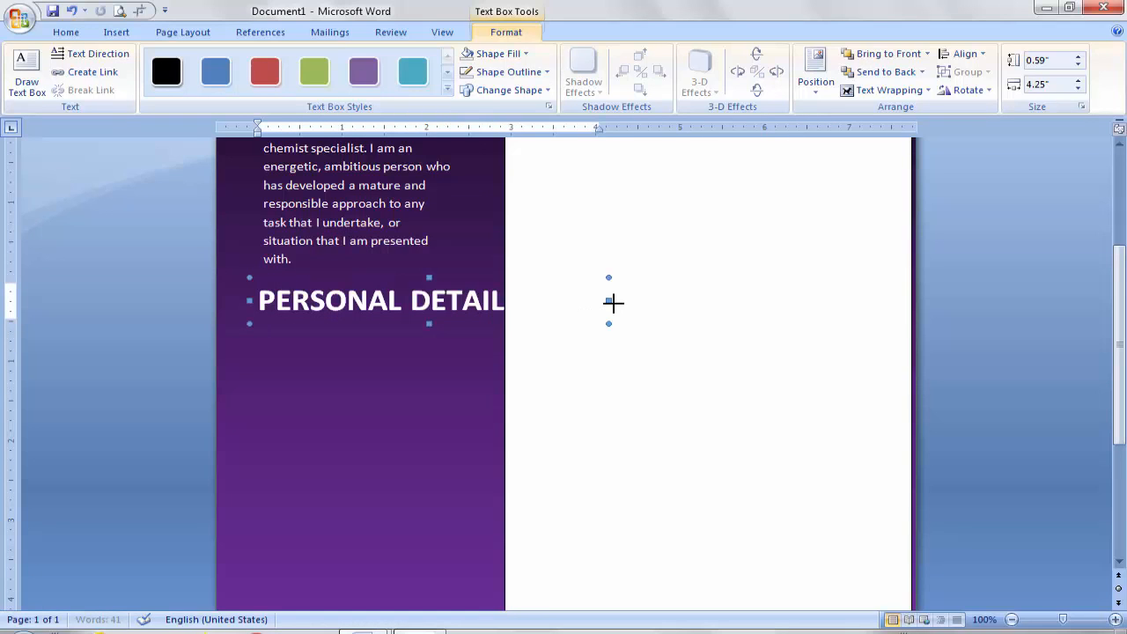
# Step: Shrink the PERSONAL DETAILS heading to 22 pt and narrow its box to fit
pyautogui.tripleClick(540, 305)
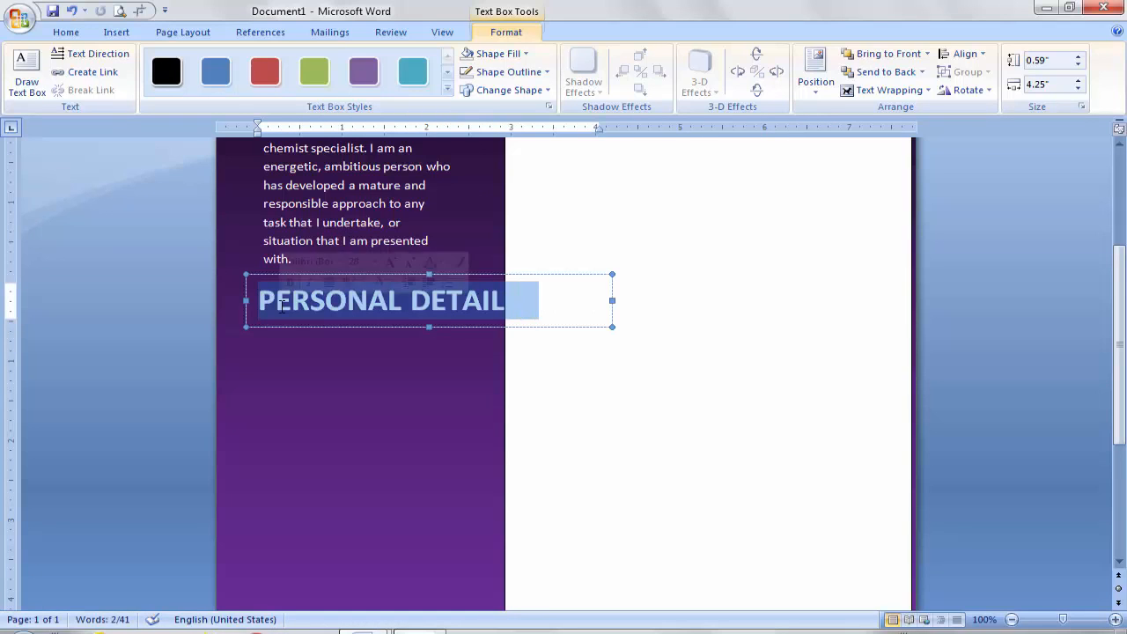
pyautogui.click(59, 37)
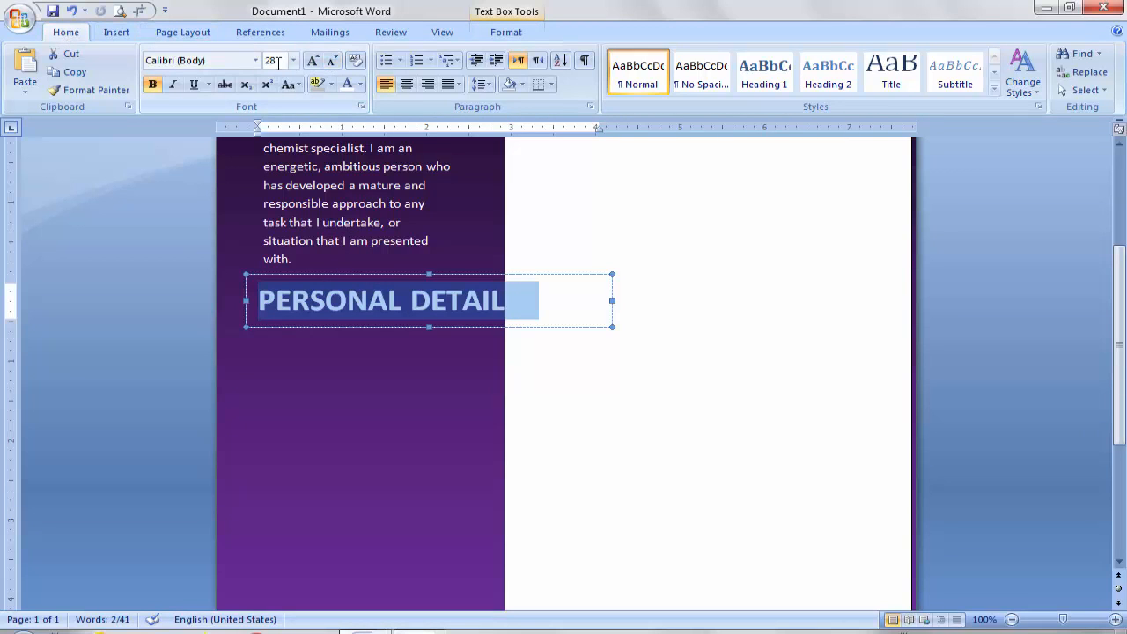
pyautogui.click(332, 67)
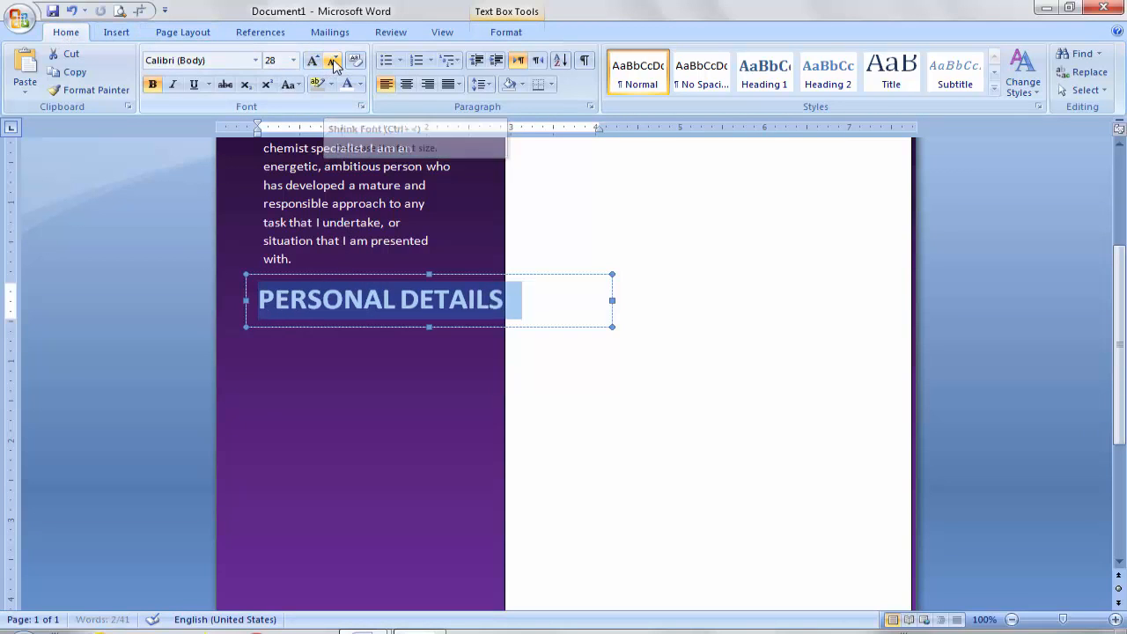
pyautogui.click(333, 67)
pyautogui.click(334, 65)
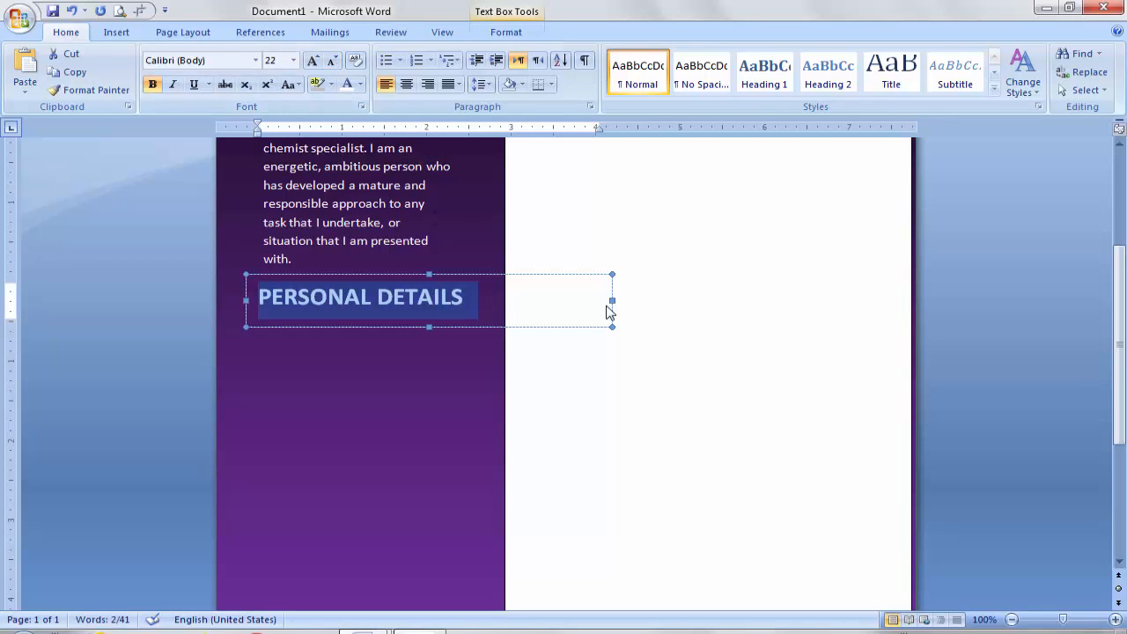
pyautogui.moveTo(611, 299); pyautogui.dragTo(487, 299)
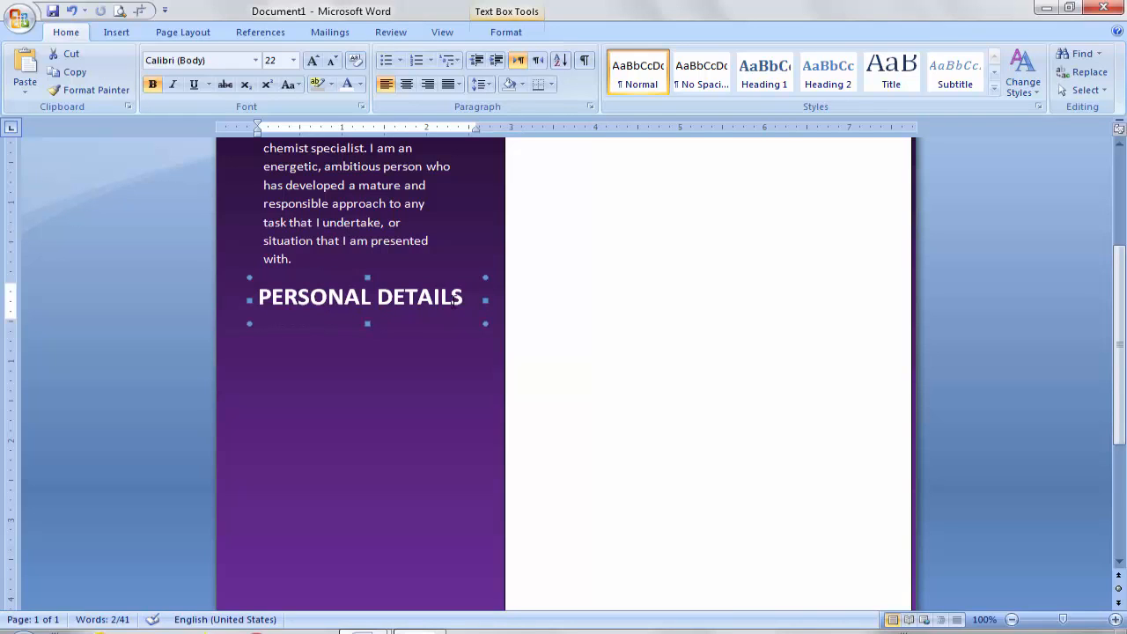
pyautogui.click(374, 380)
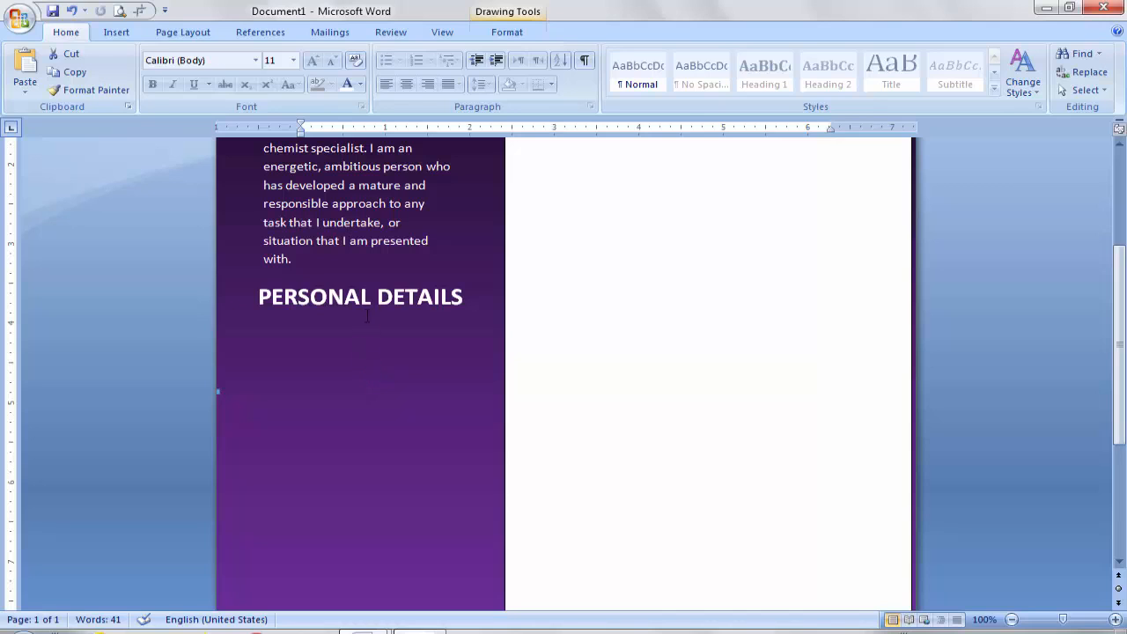
# Step: Duplicate the About Me paragraph box below PERSONAL DETAILS and make the copy taller
pyautogui.click(386, 203)
pyautogui.scroll(3, 1114, 233)
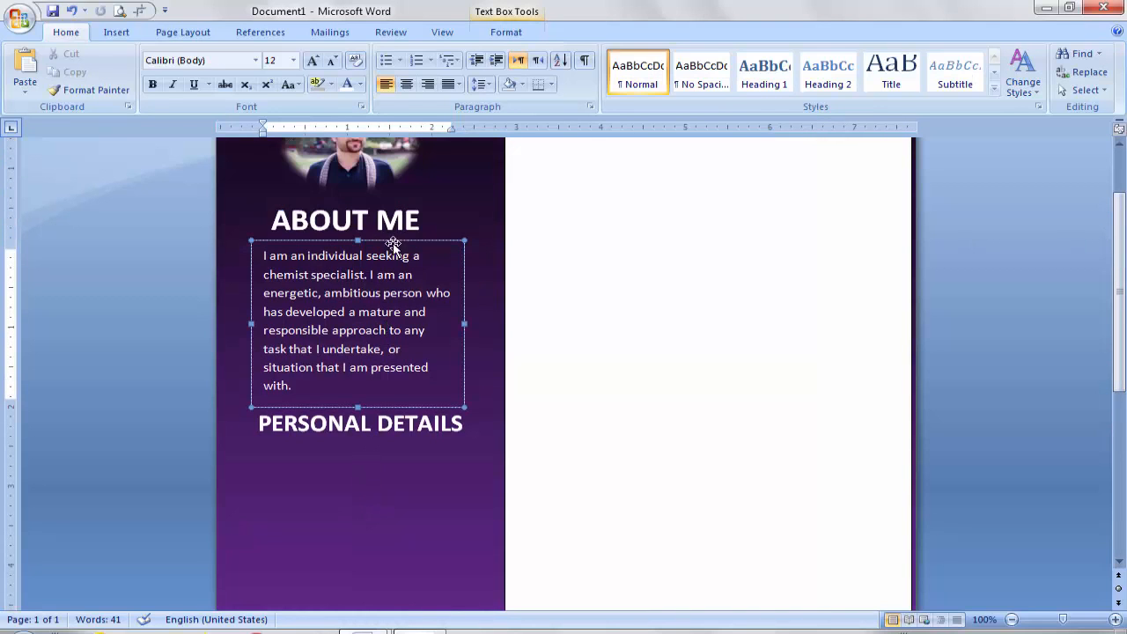
pyautogui.moveTo(372, 244); pyautogui.dragTo(372, 447)
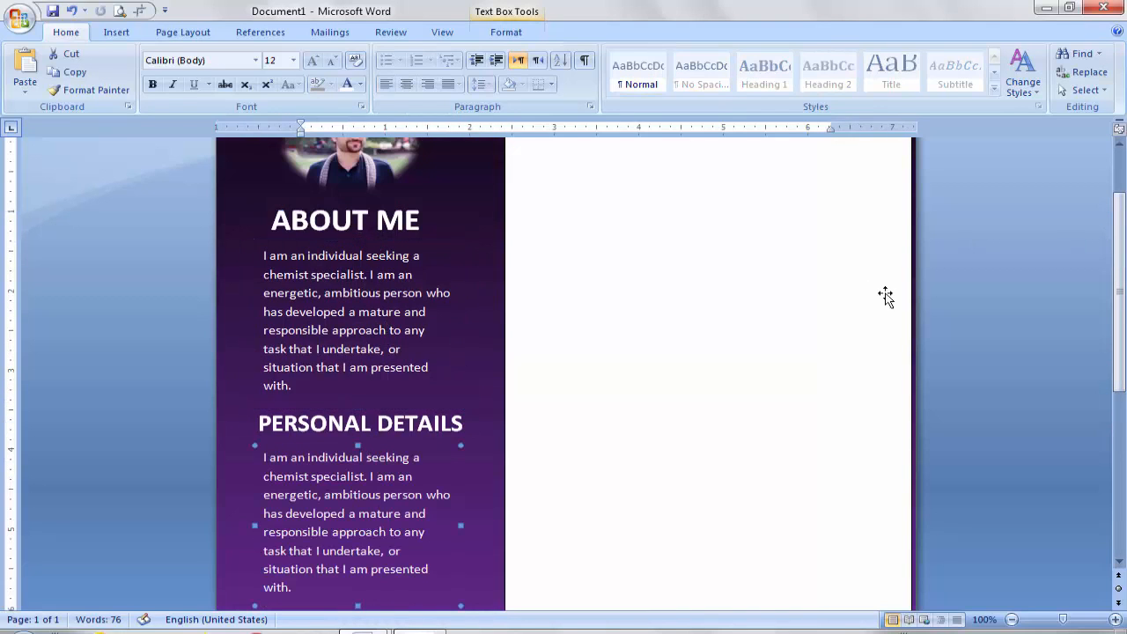
pyautogui.moveTo(1120, 267); pyautogui.dragTo(1120, 388)
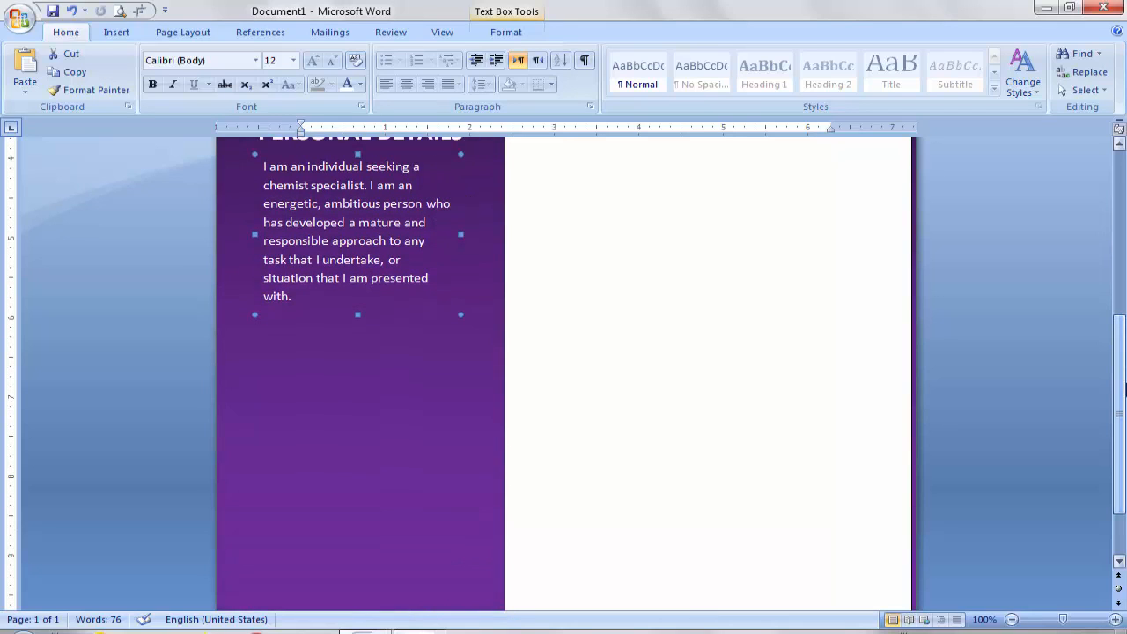
pyautogui.moveTo(357, 314); pyautogui.dragTo(357, 411)
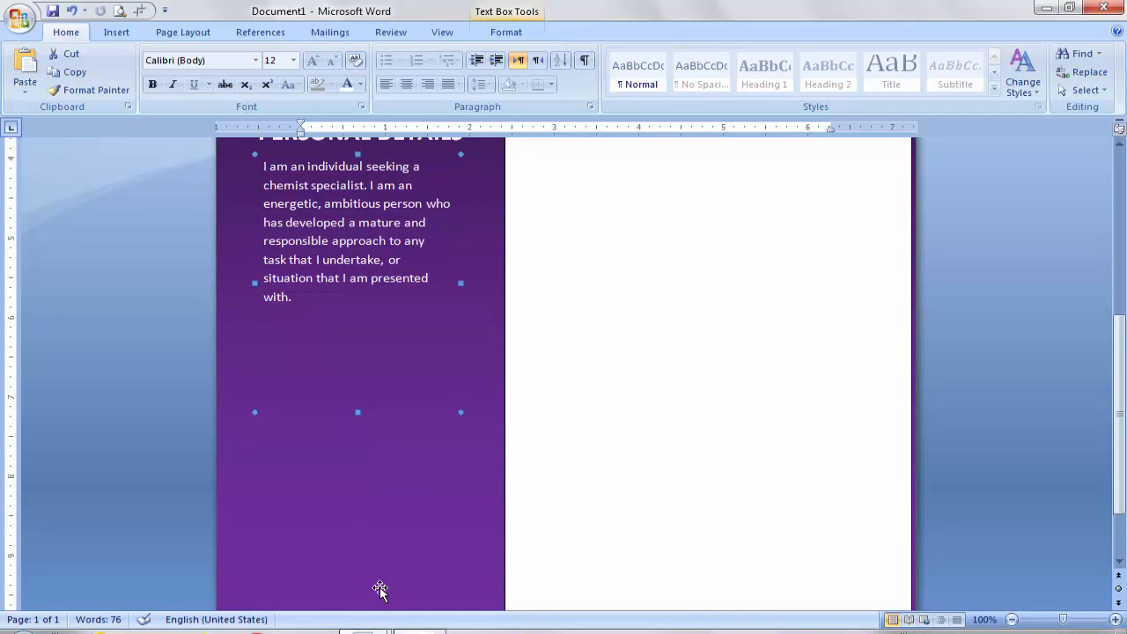
# Step: Copy the details lines from Father name to Address in the cv detail document
pyautogui.moveTo(378, 627)
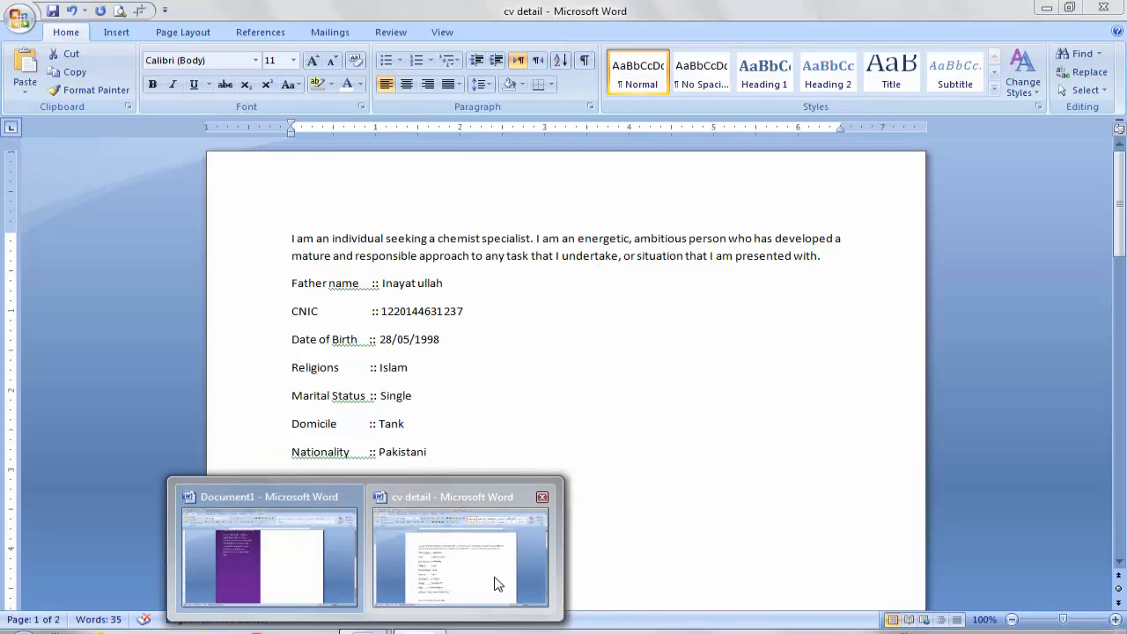
pyautogui.click(497, 584)
pyautogui.moveTo(290, 282); pyautogui.dragTo(502, 536)
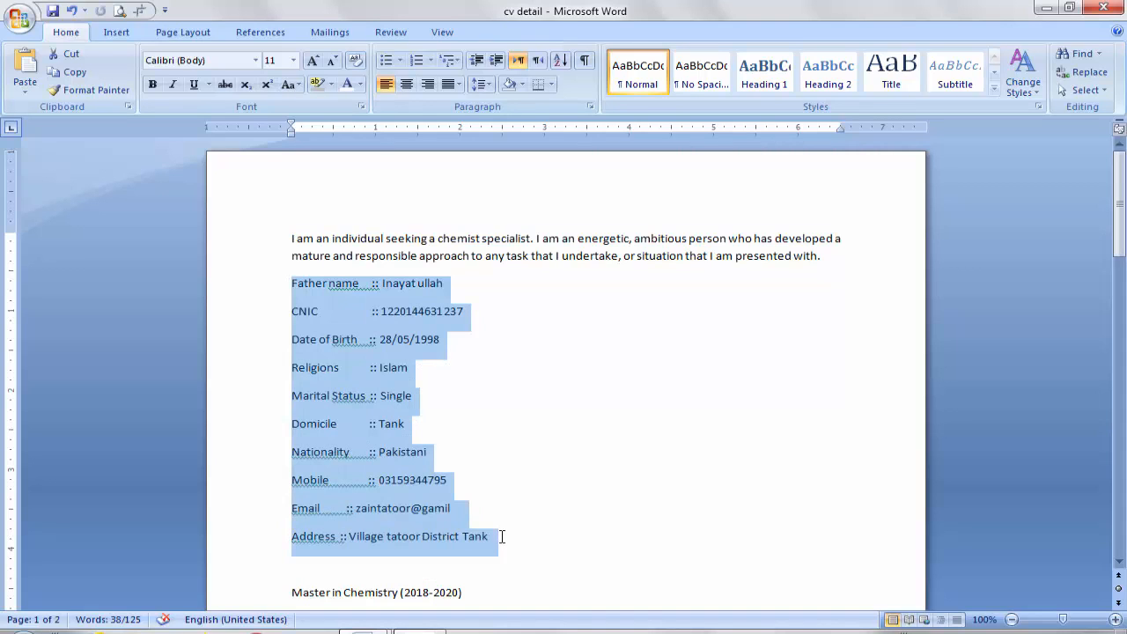
pyautogui.hotkey('ctrl', 'c')
# Step: Paste the details list over the copied box's text and lengthen the box to show Address
pyautogui.click(262, 556)
pyautogui.click(329, 317)
pyautogui.moveTo(309, 312); pyautogui.dragTo(265, 169)
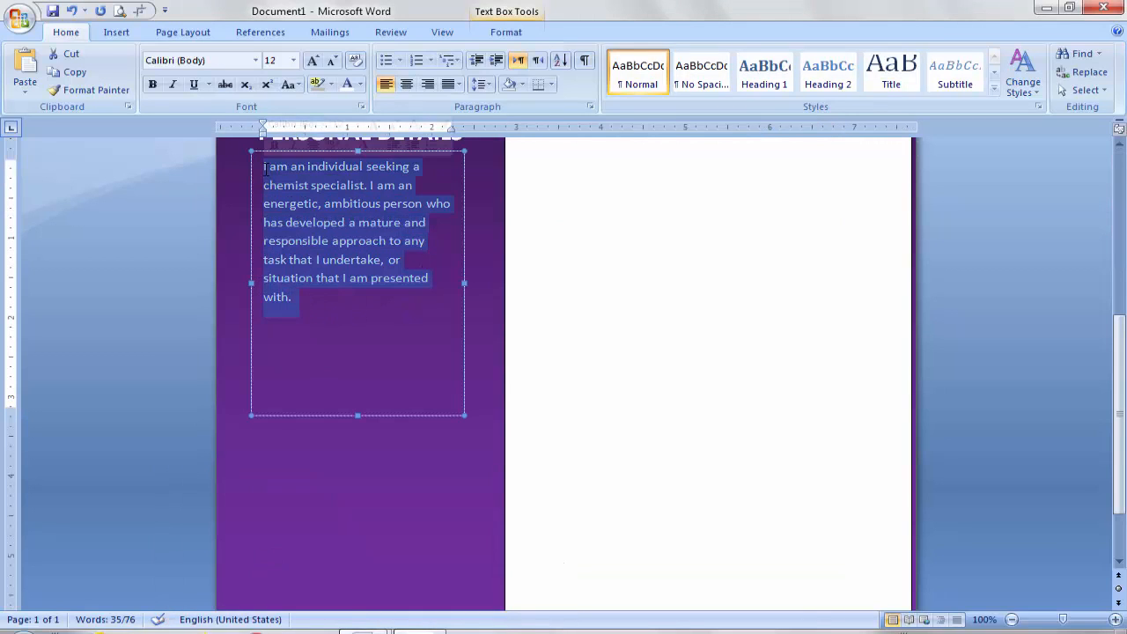
pyautogui.hotkey('ctrl', 'v')
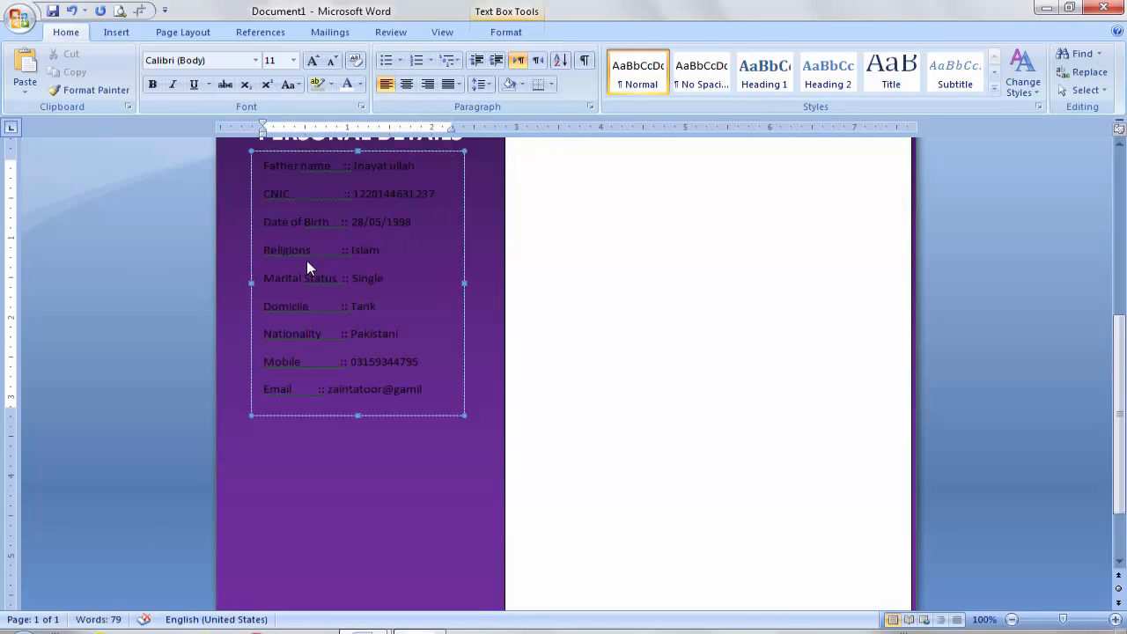
pyautogui.click(357, 415)
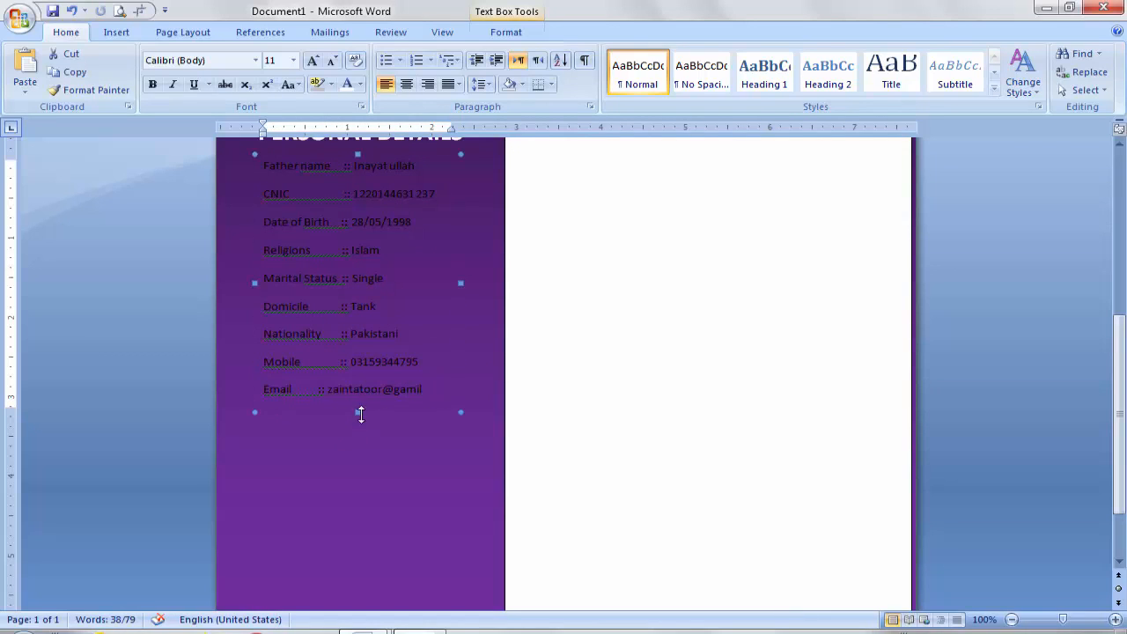
pyautogui.moveTo(359, 412); pyautogui.dragTo(360, 458)
pyautogui.moveTo(300, 435); pyautogui.dragTo(228, 128)
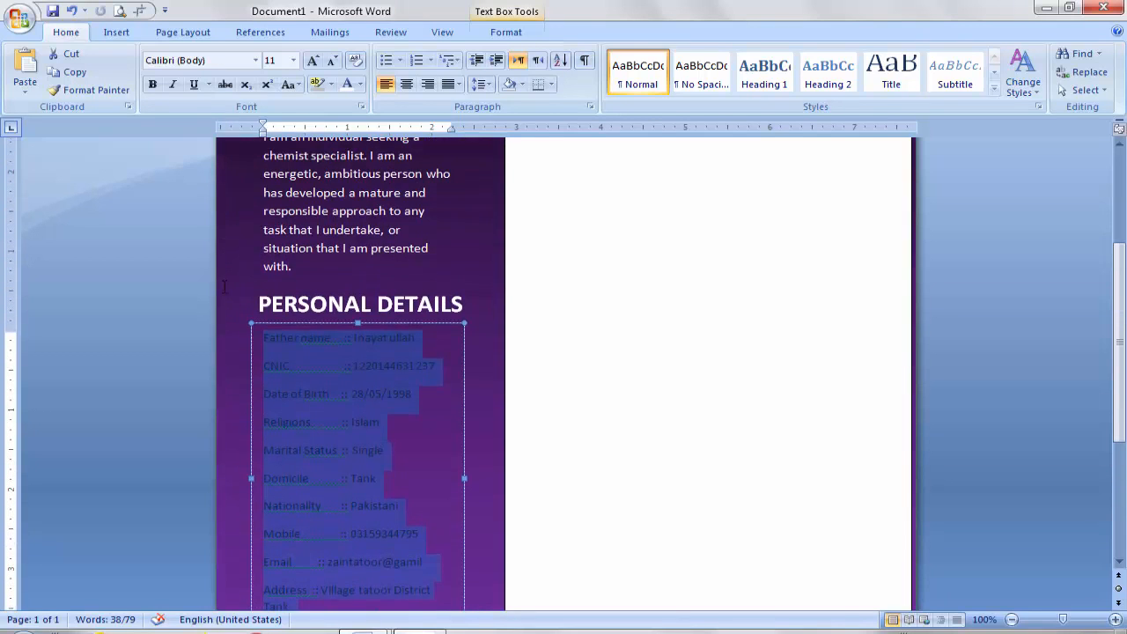
# Step: Make the details text white and give its box No Fill and No Outline
pyautogui.click(360, 83)
pyautogui.click(350, 139)
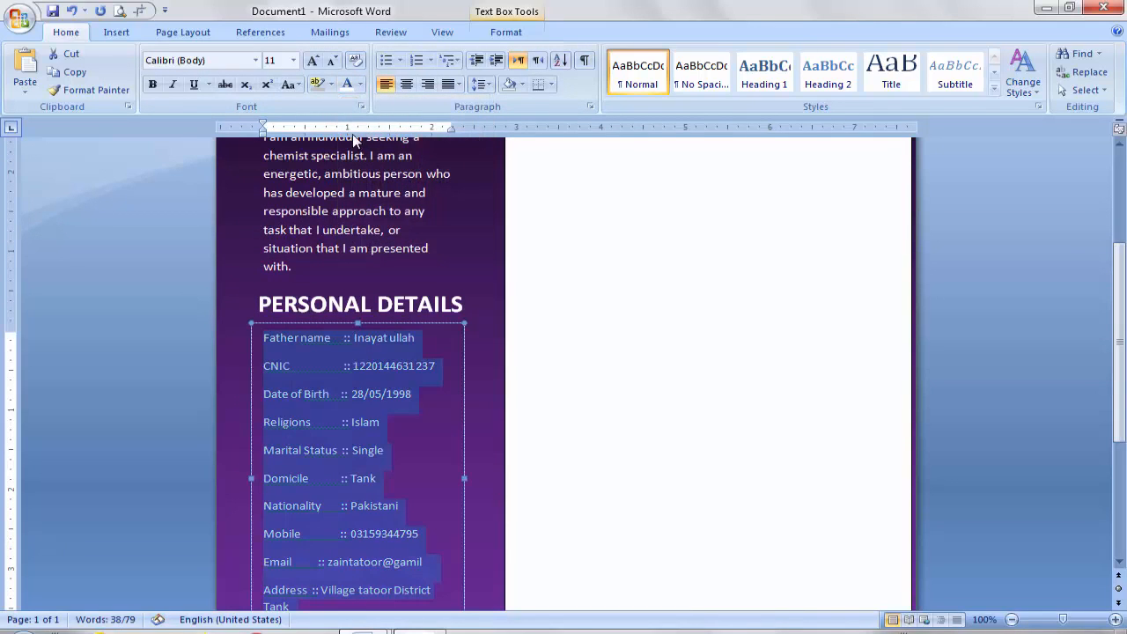
pyautogui.click(508, 33)
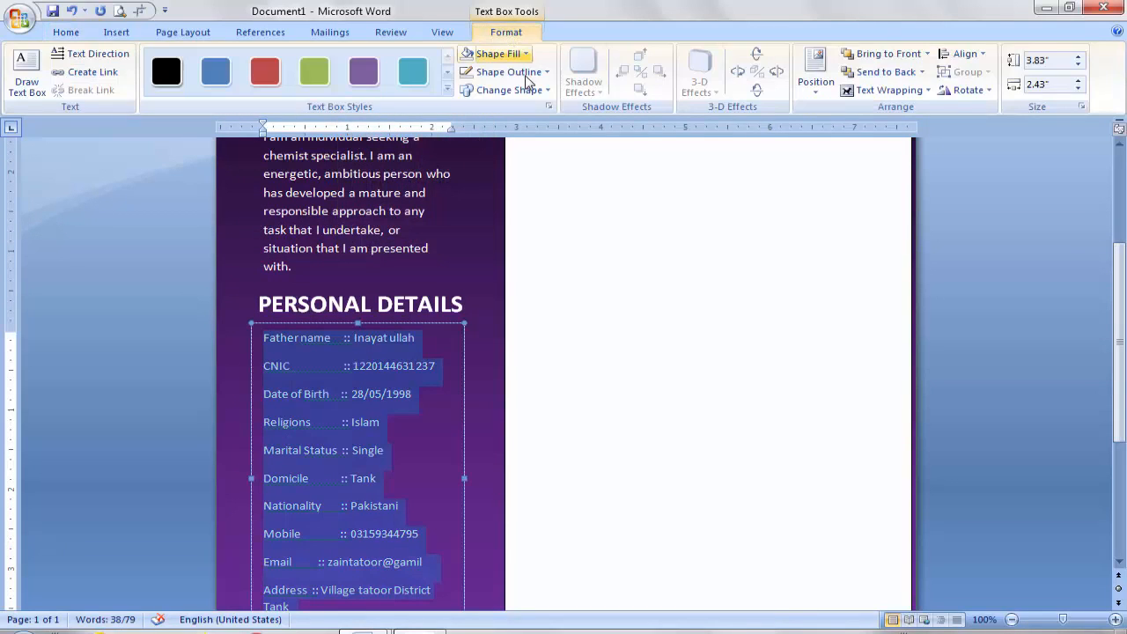
pyautogui.click(526, 55)
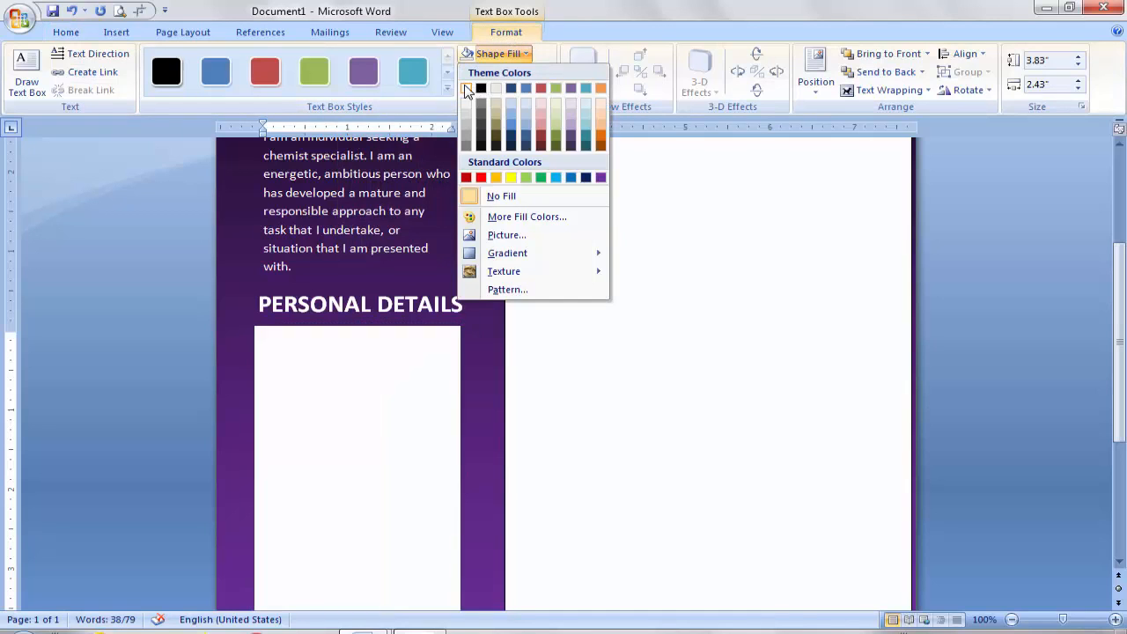
pyautogui.click(531, 202)
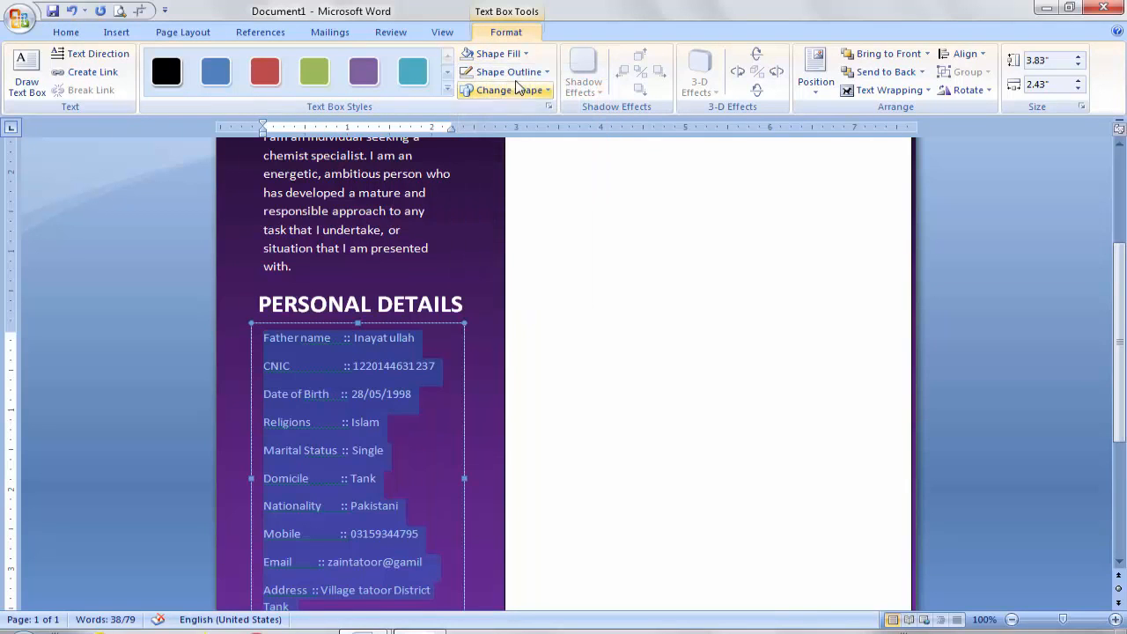
pyautogui.click(530, 75)
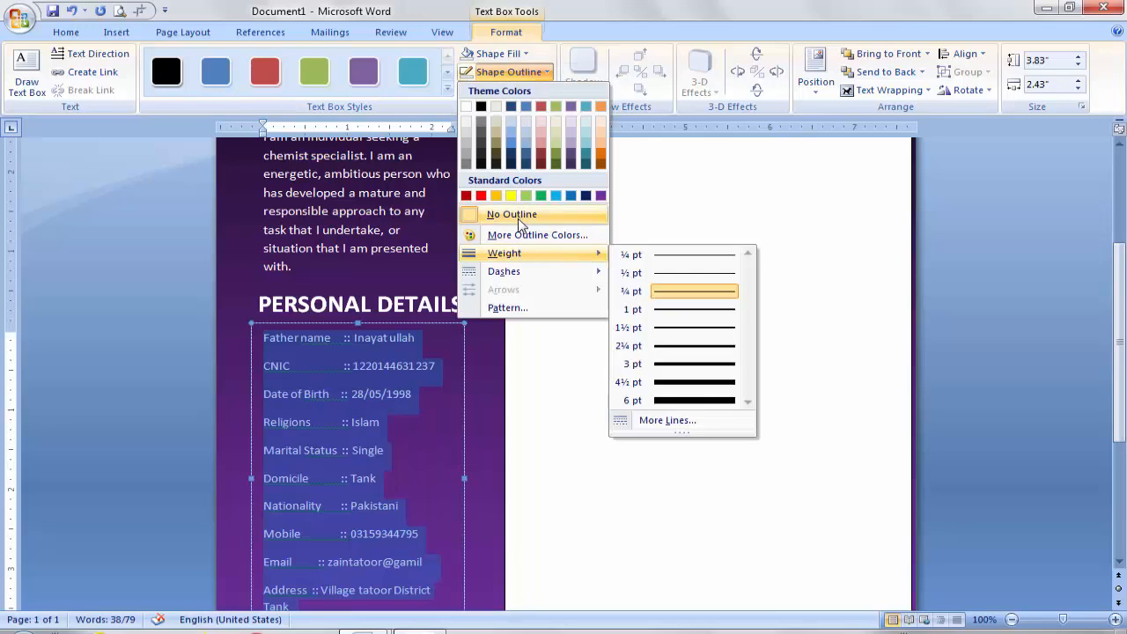
pyautogui.click(519, 221)
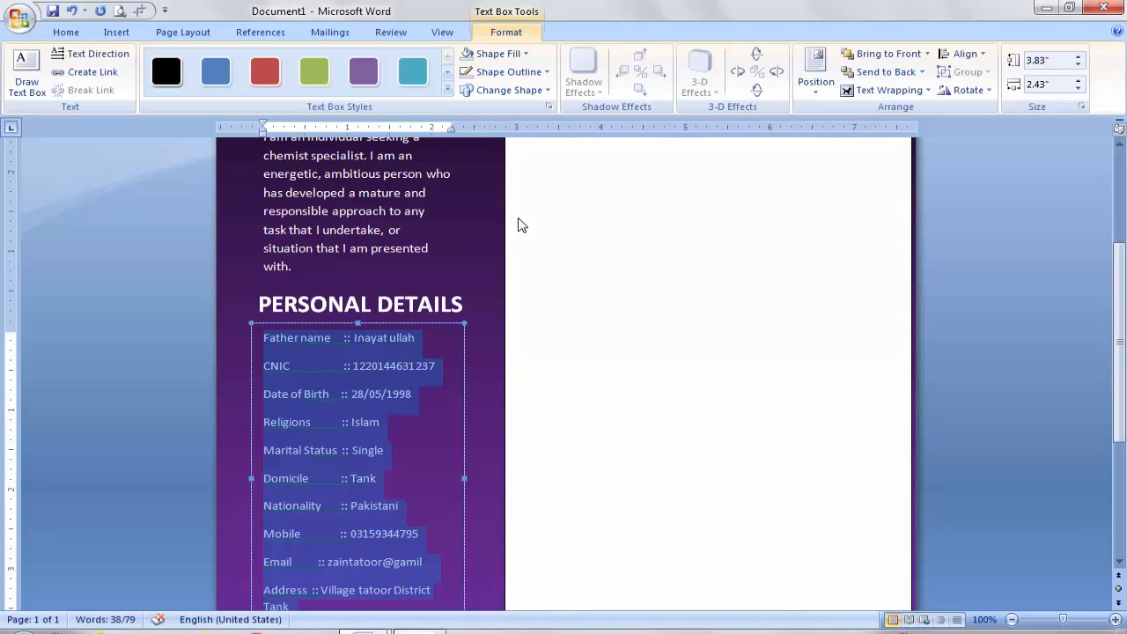
# Step: Enlarge the details text to 12 pt and lengthen the box to show the full address
pyautogui.click(66, 34)
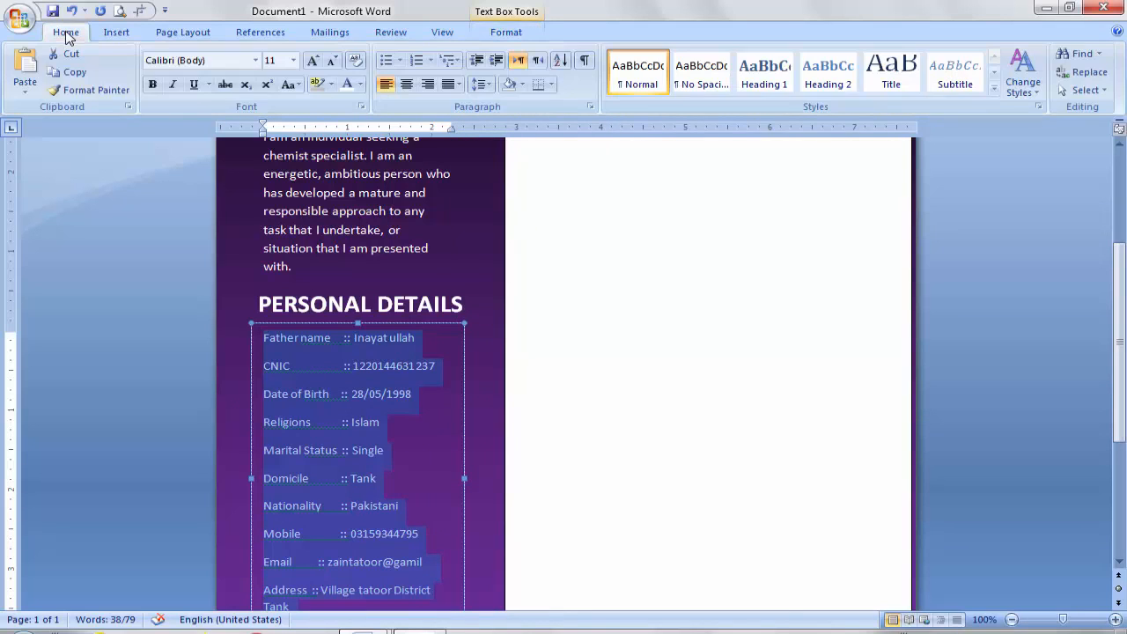
pyautogui.click(314, 61)
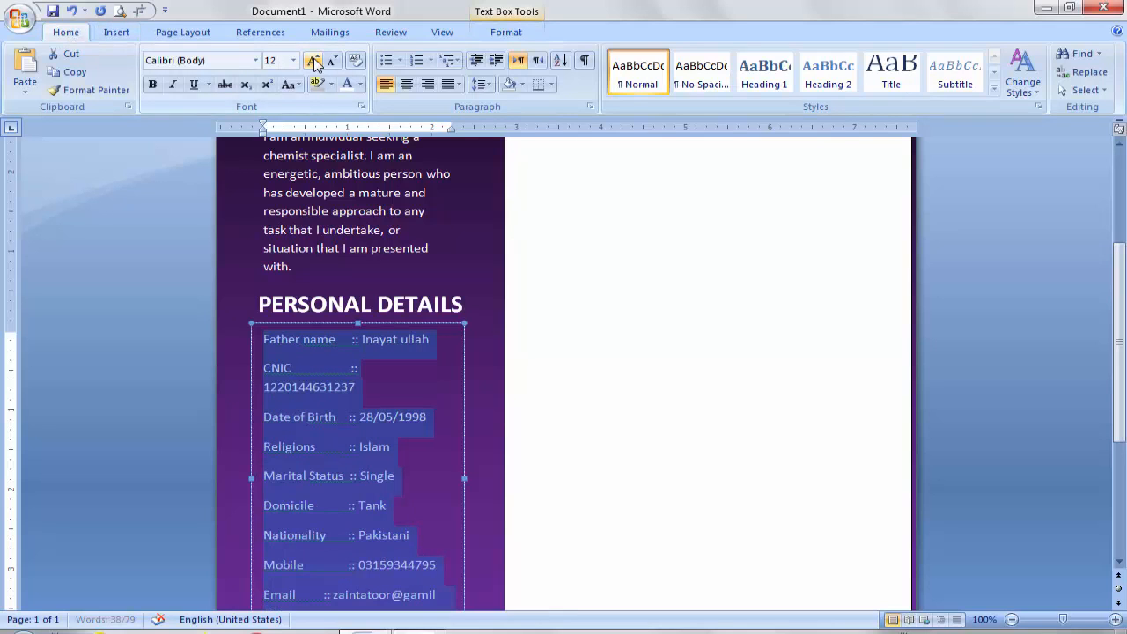
pyautogui.moveTo(1122, 308); pyautogui.dragTo(1124, 469)
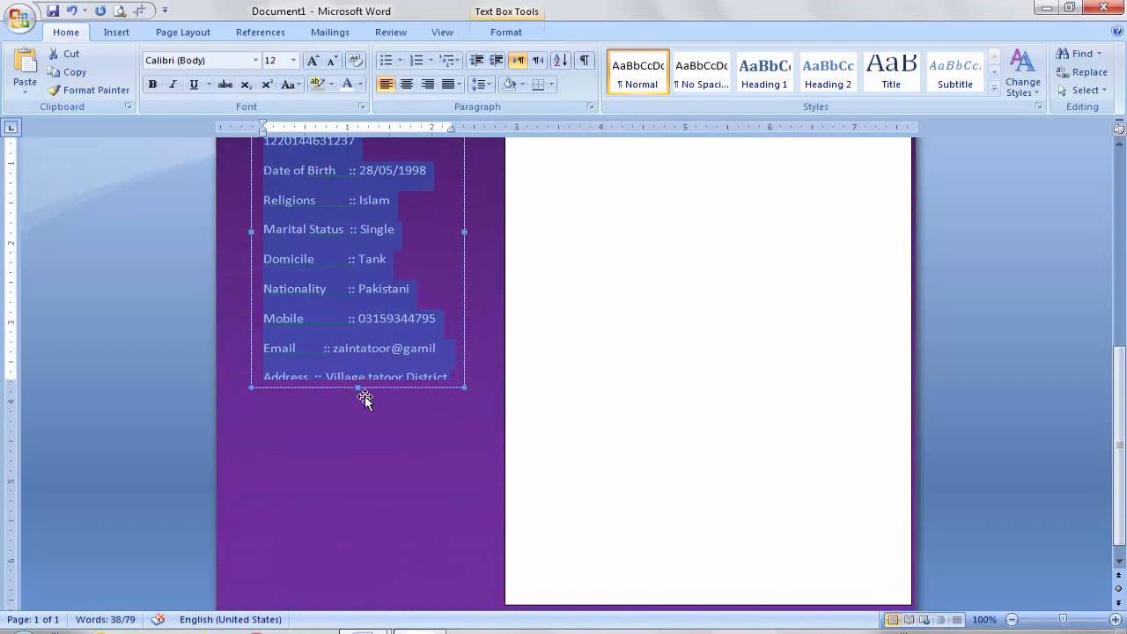
pyautogui.moveTo(357, 388); pyautogui.dragTo(359, 427)
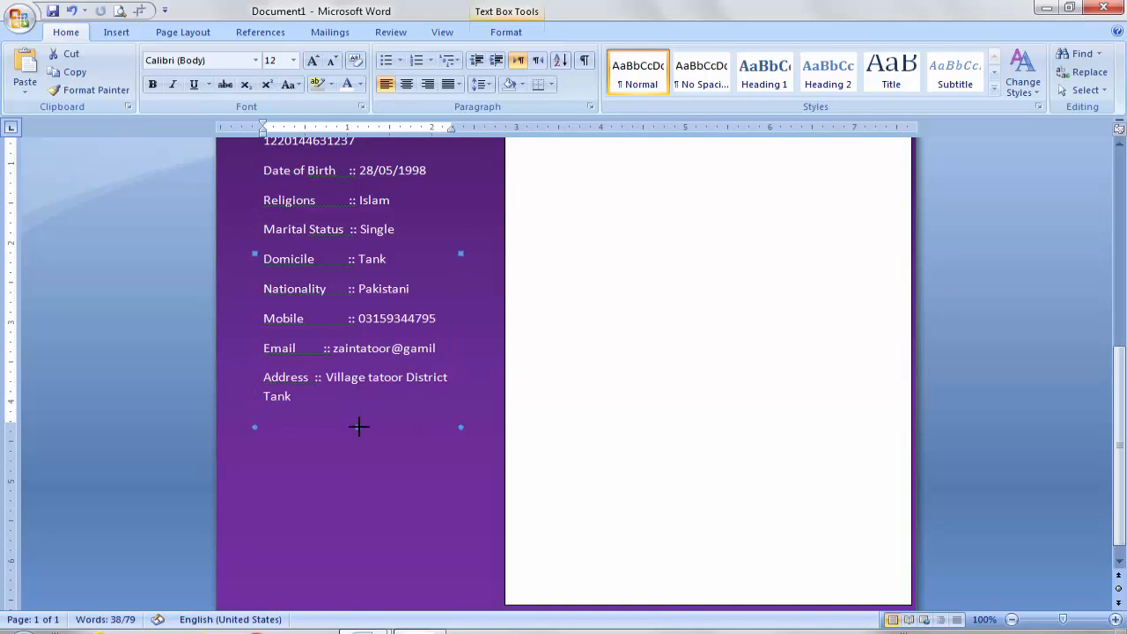
pyautogui.click(391, 489)
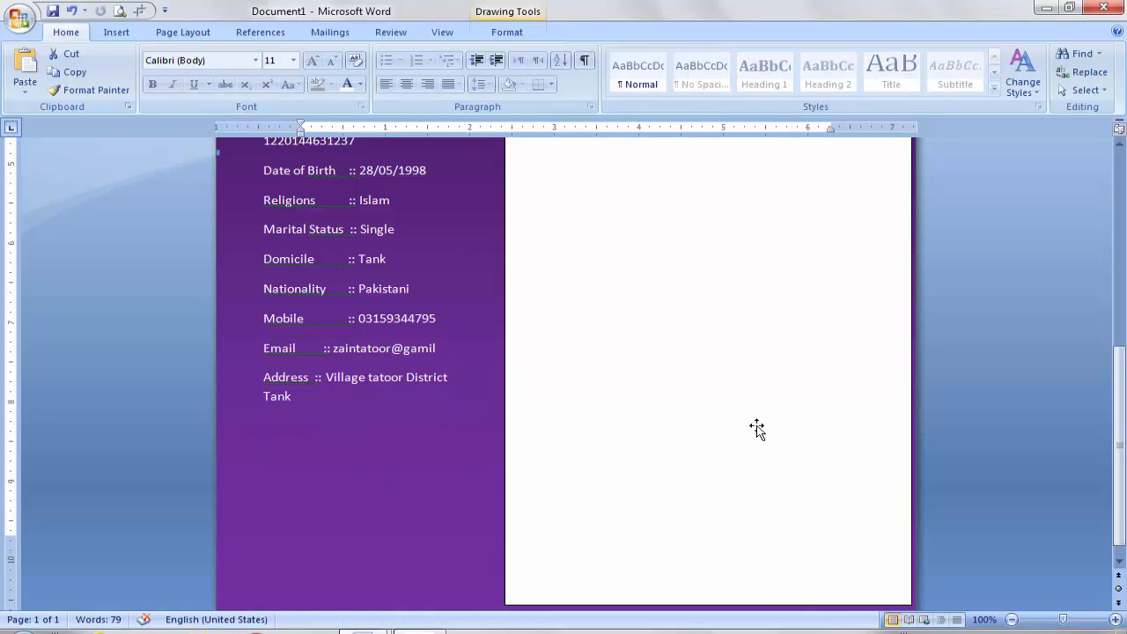
pyautogui.moveTo(1119, 405); pyautogui.dragTo(1116, 361)
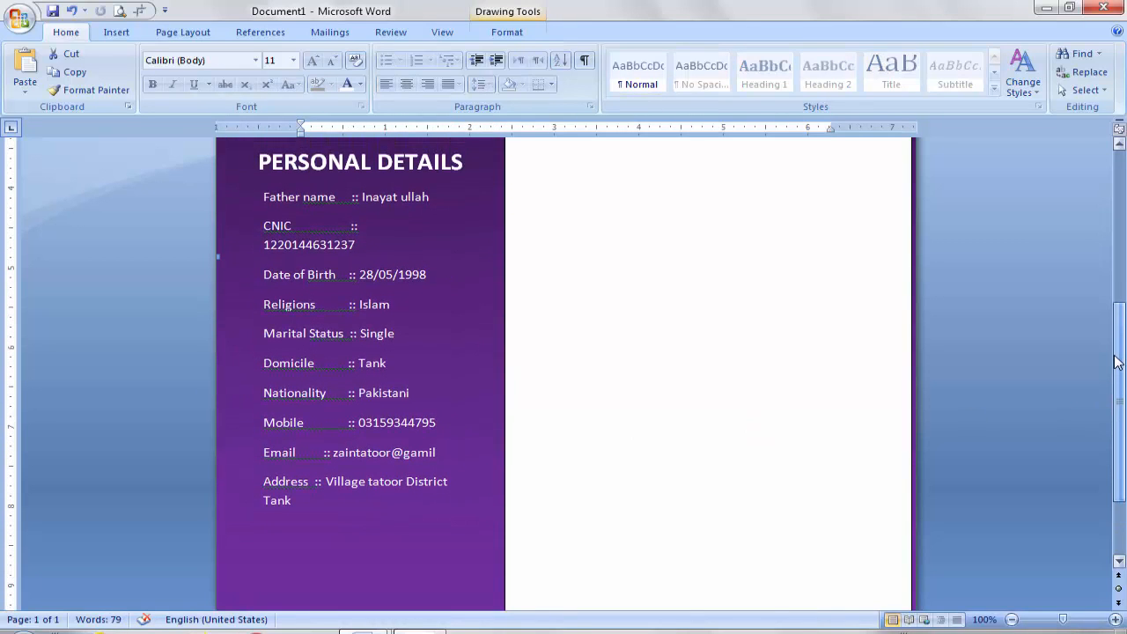
# Step: Widen the personal details box so the CNIC number fits on one line
pyautogui.click(407, 322)
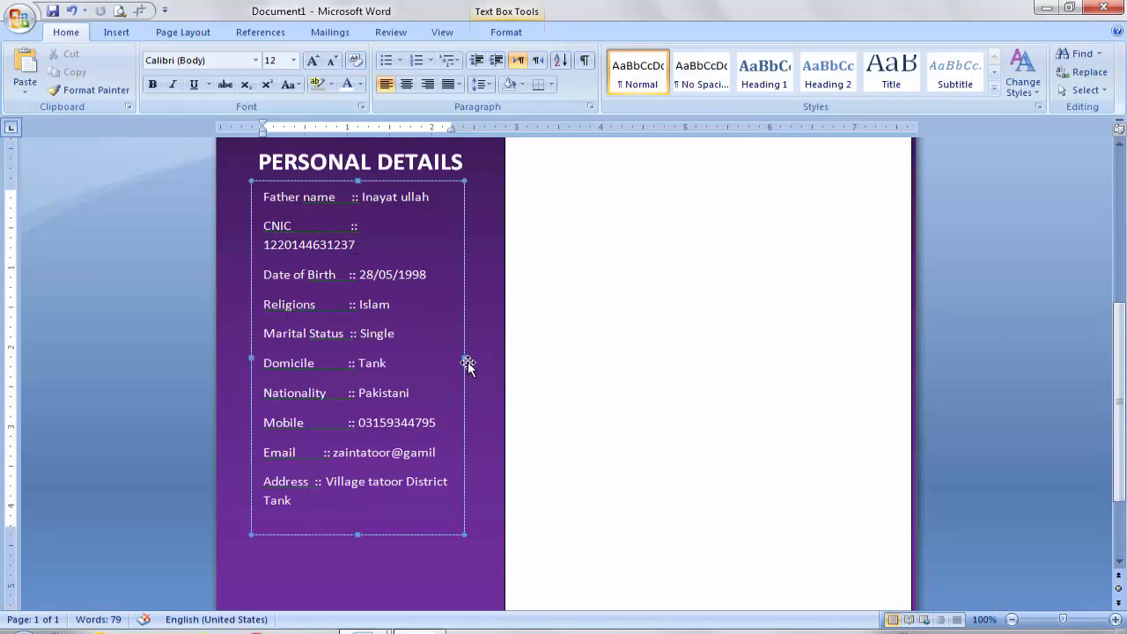
pyautogui.moveTo(465, 358); pyautogui.dragTo(477, 358)
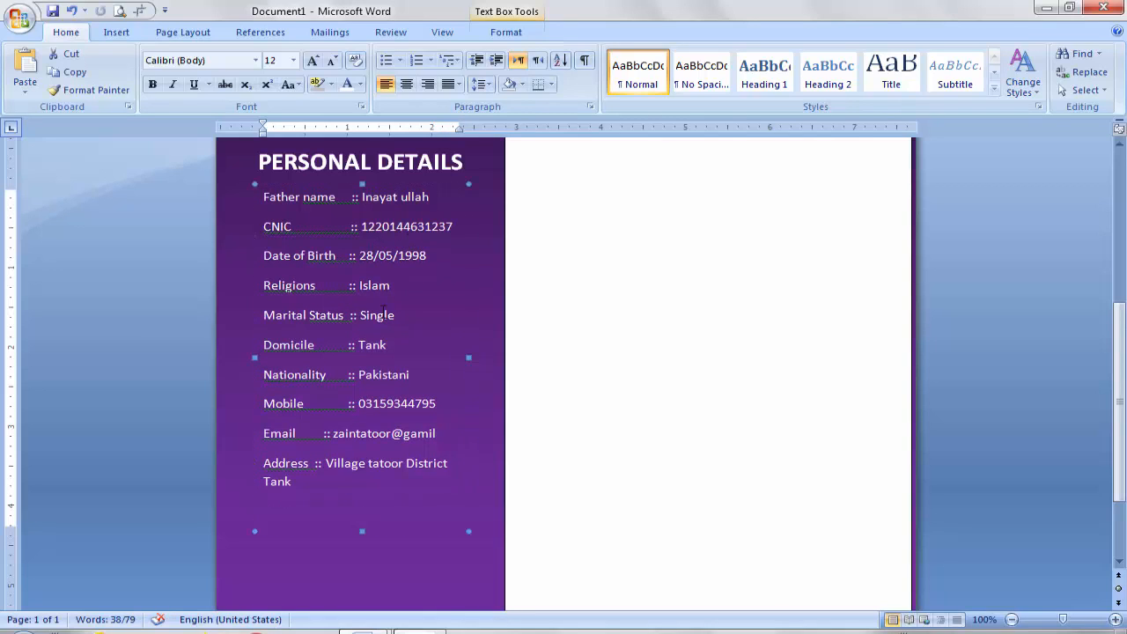
pyautogui.rightClick(334, 293)
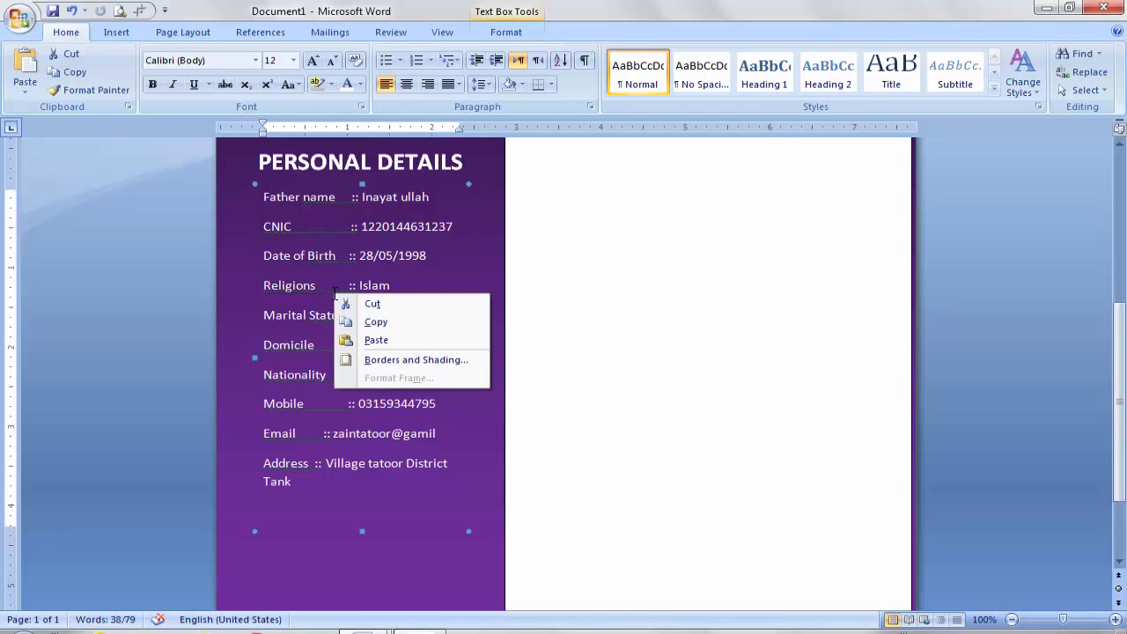
pyautogui.click(322, 286)
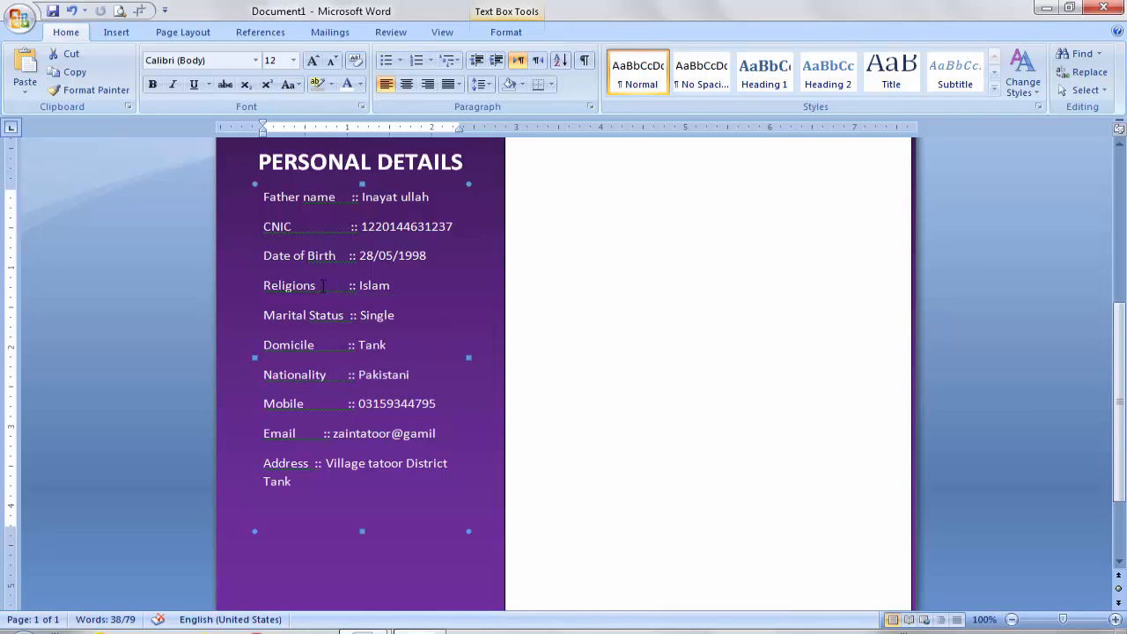
# Step: Ignore the grammar flag on Religions and the spelling flag on CNIC
pyautogui.rightClick(326, 287)
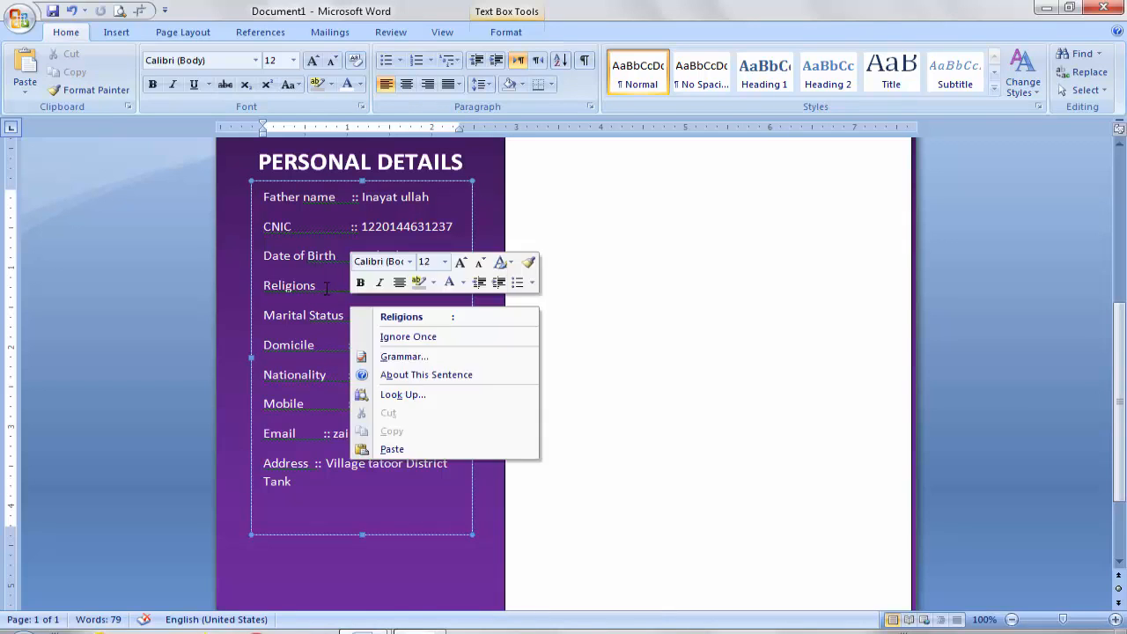
pyautogui.click(414, 336)
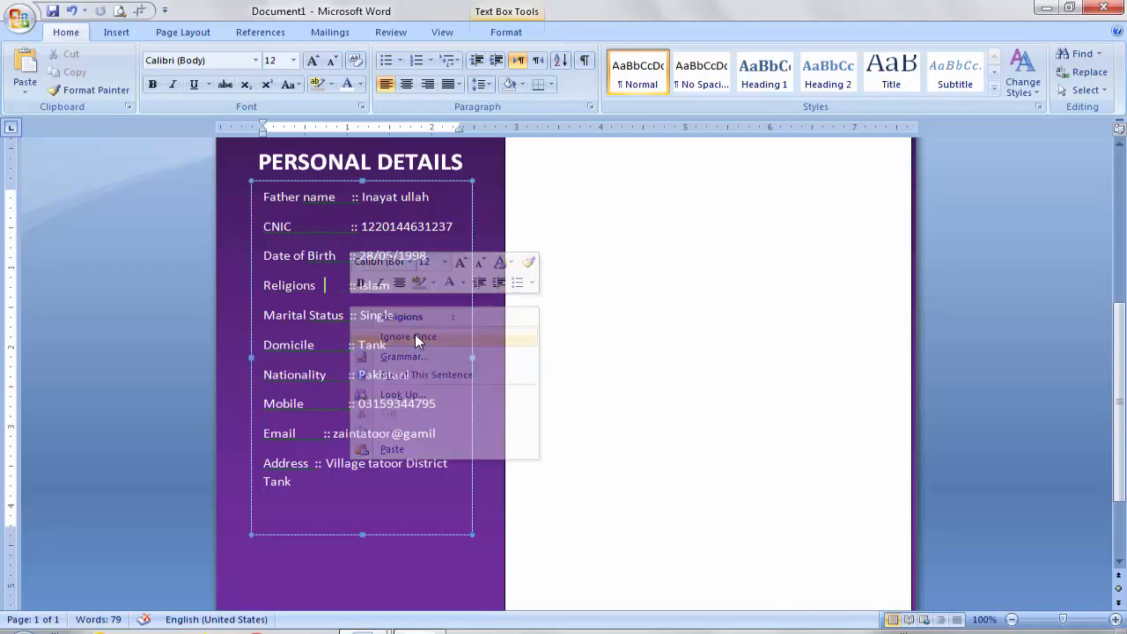
pyautogui.rightClick(321, 232)
pyautogui.click(405, 278)
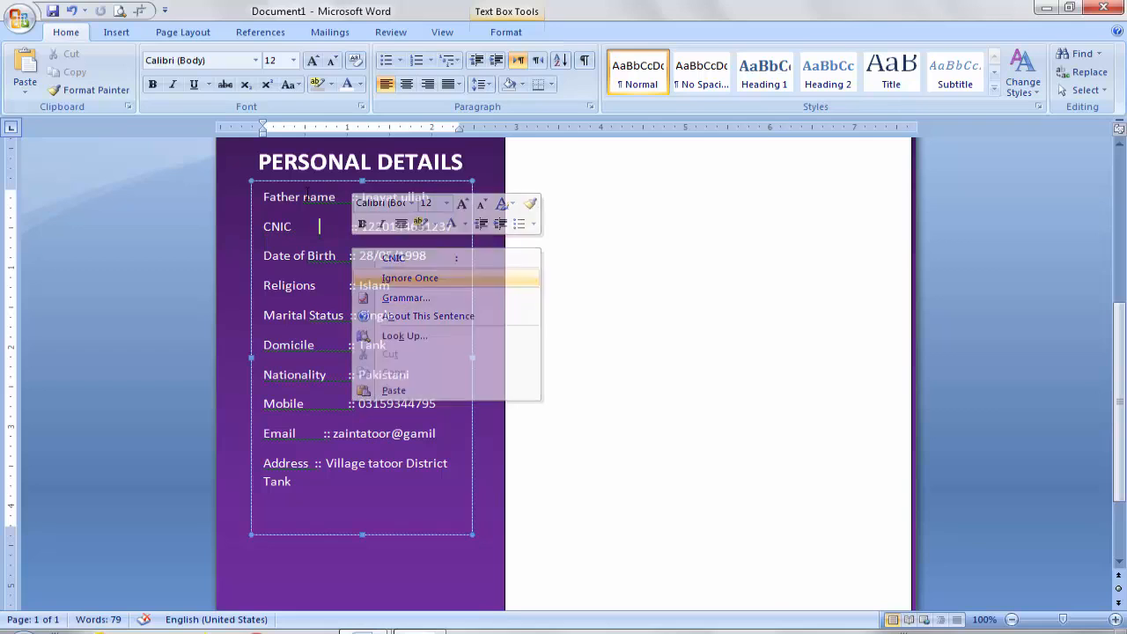
pyautogui.rightClick(340, 204)
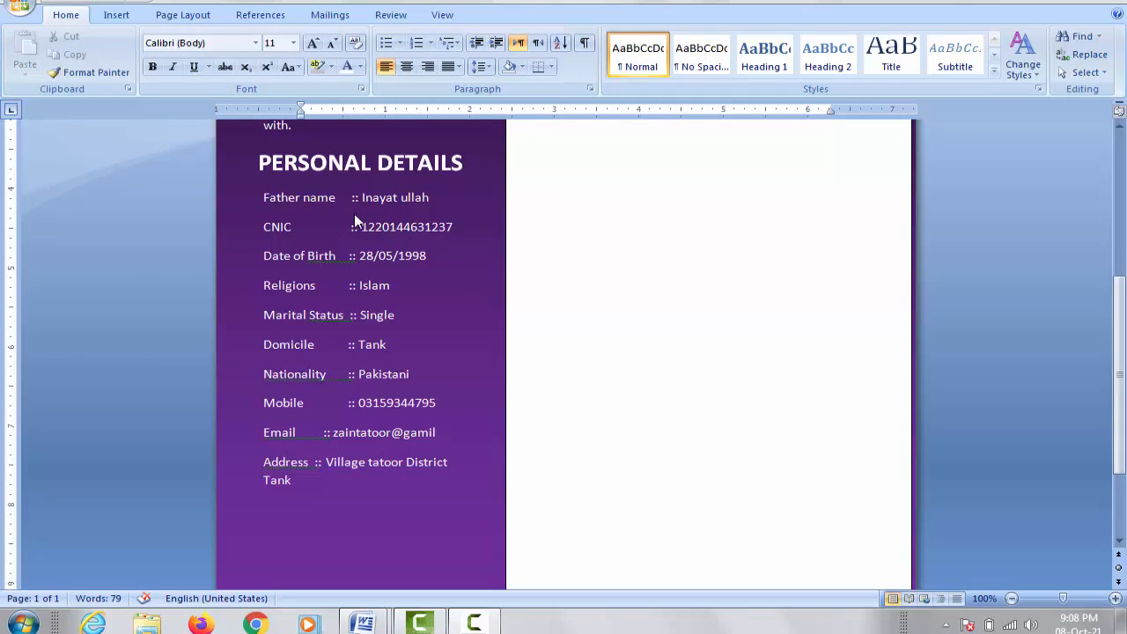
pyautogui.click(349, 164)
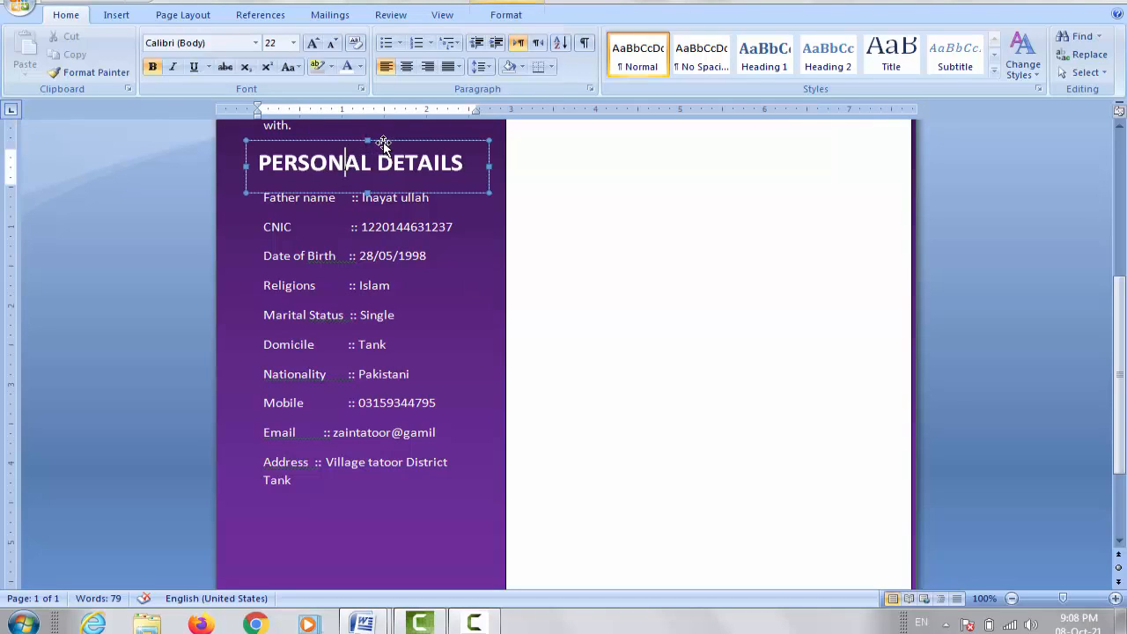
# Step: Copy the PERSONAL DETAILS heading below the address and retype it as LANGUAGES
pyautogui.moveTo(383, 140); pyautogui.dragTo(387, 278)
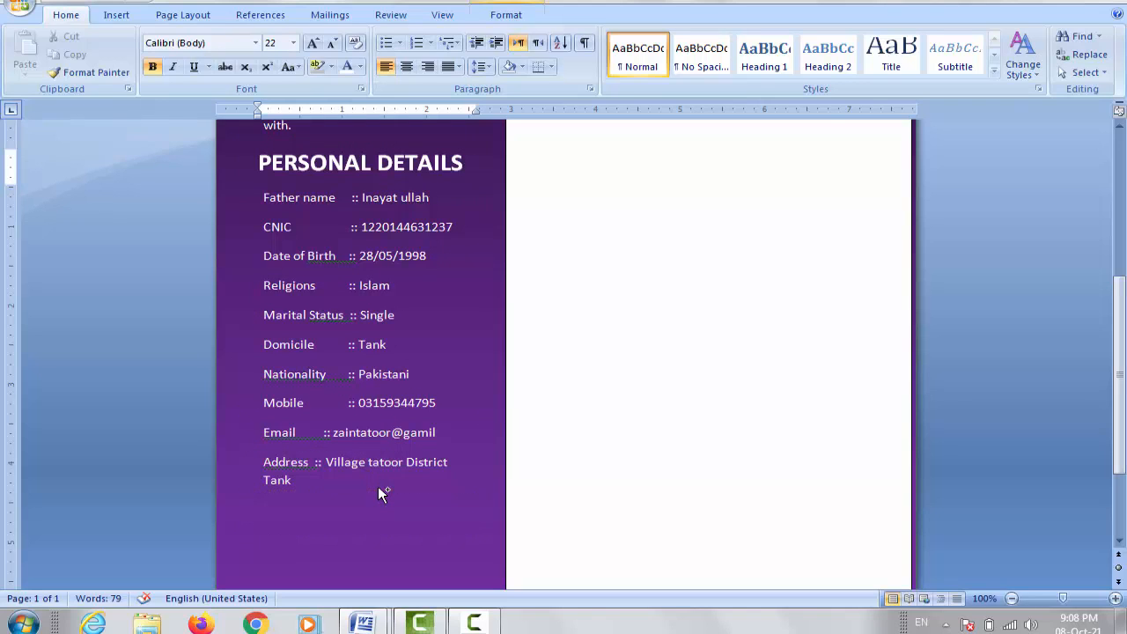
pyautogui.moveTo(378, 486); pyautogui.dragTo(378, 486)
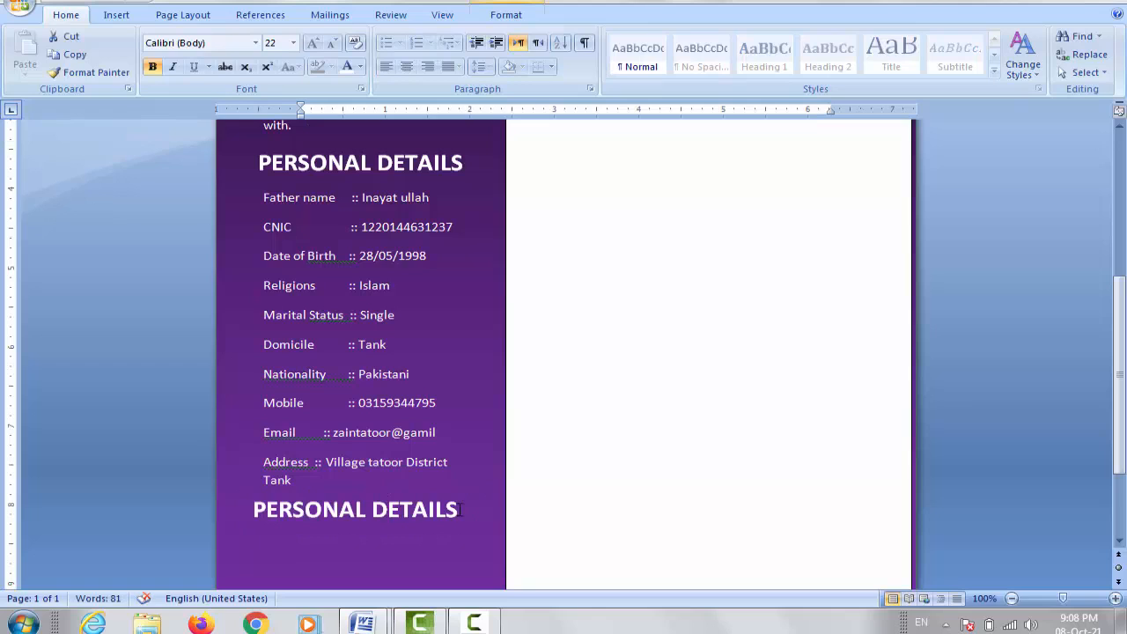
pyautogui.moveTo(459, 509); pyautogui.dragTo(311, 513)
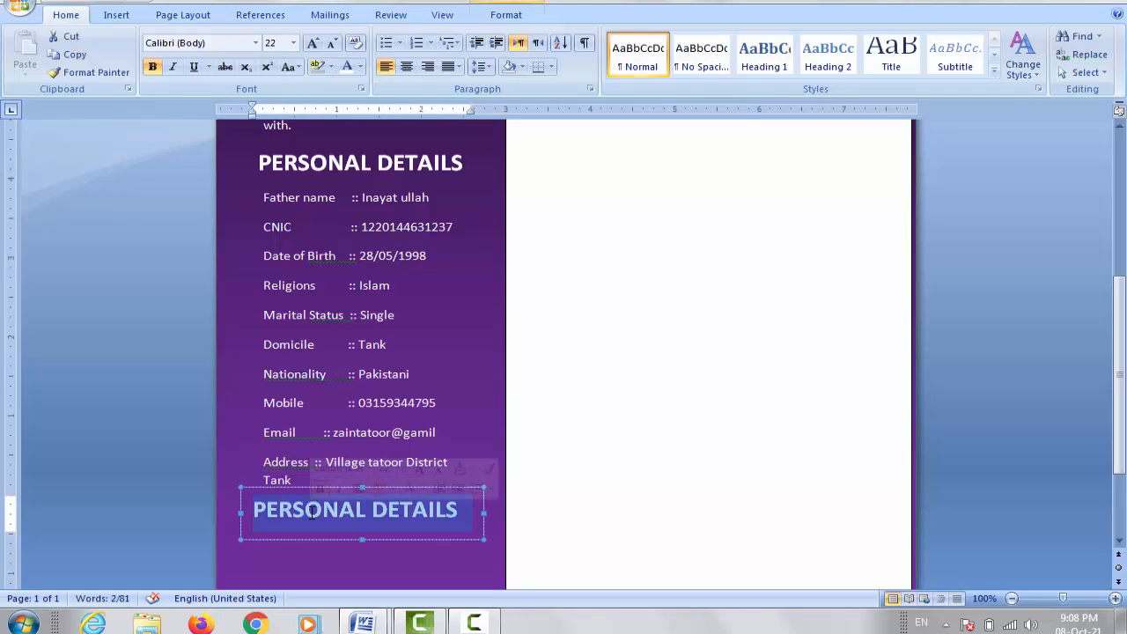
pyautogui.press('BackSpace')
pyautogui.write('LANGUAGES')
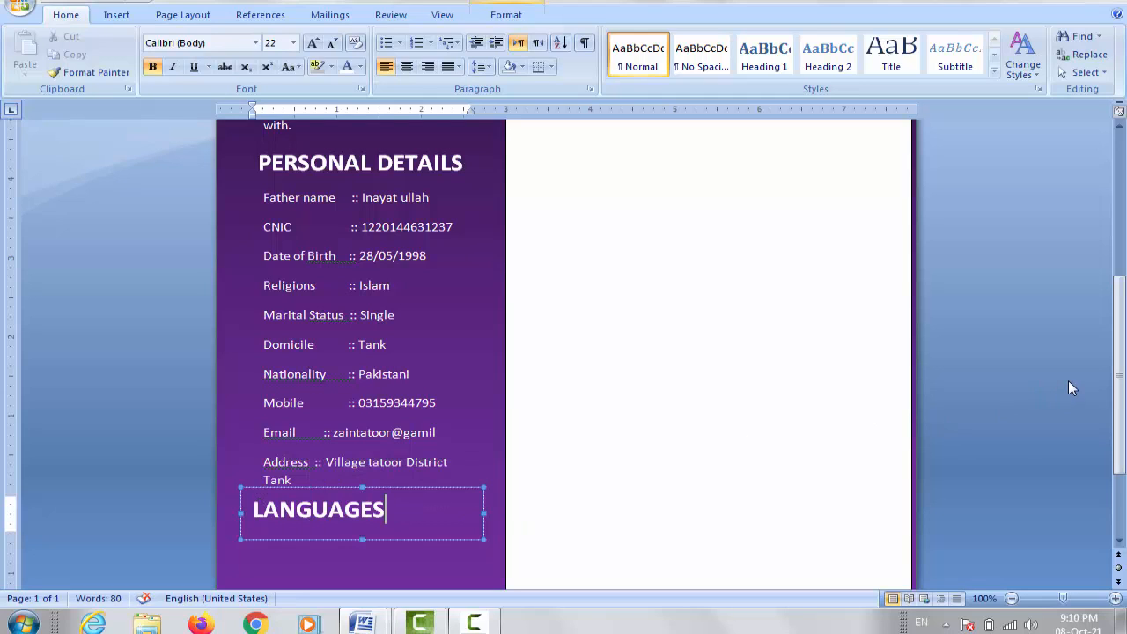
# Step: Narrow the LANGUAGES box to fit its word and centre it in the sidebar
pyautogui.moveTo(1120, 374); pyautogui.dragTo(1116, 449)
pyautogui.moveTo(386, 354); pyautogui.dragTo(403, 356)
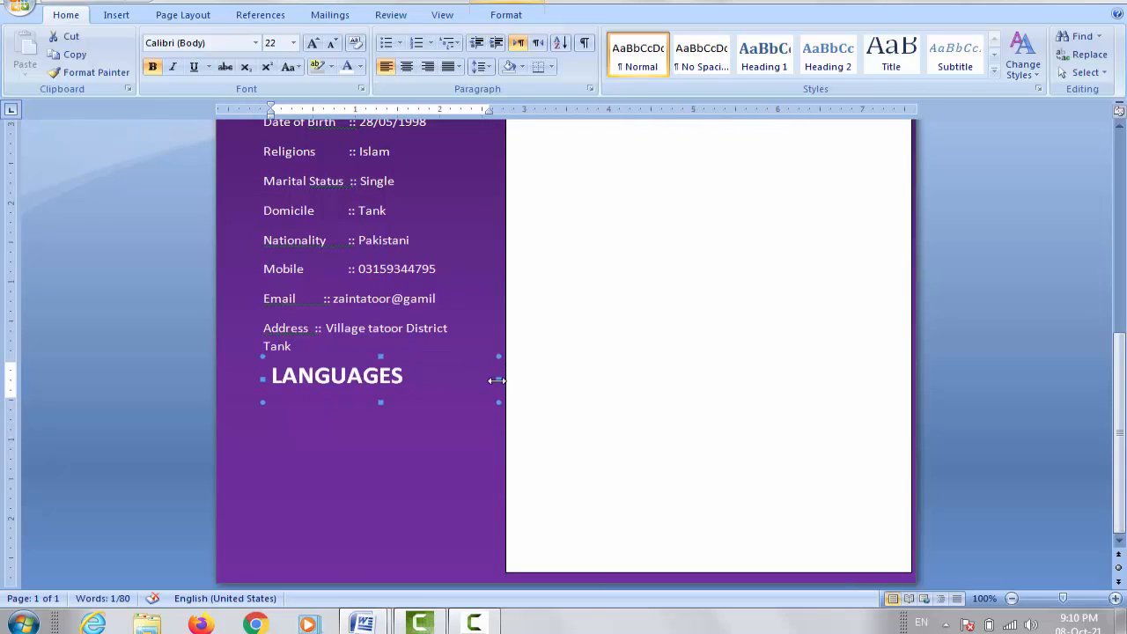
pyautogui.moveTo(496, 380); pyautogui.dragTo(433, 376)
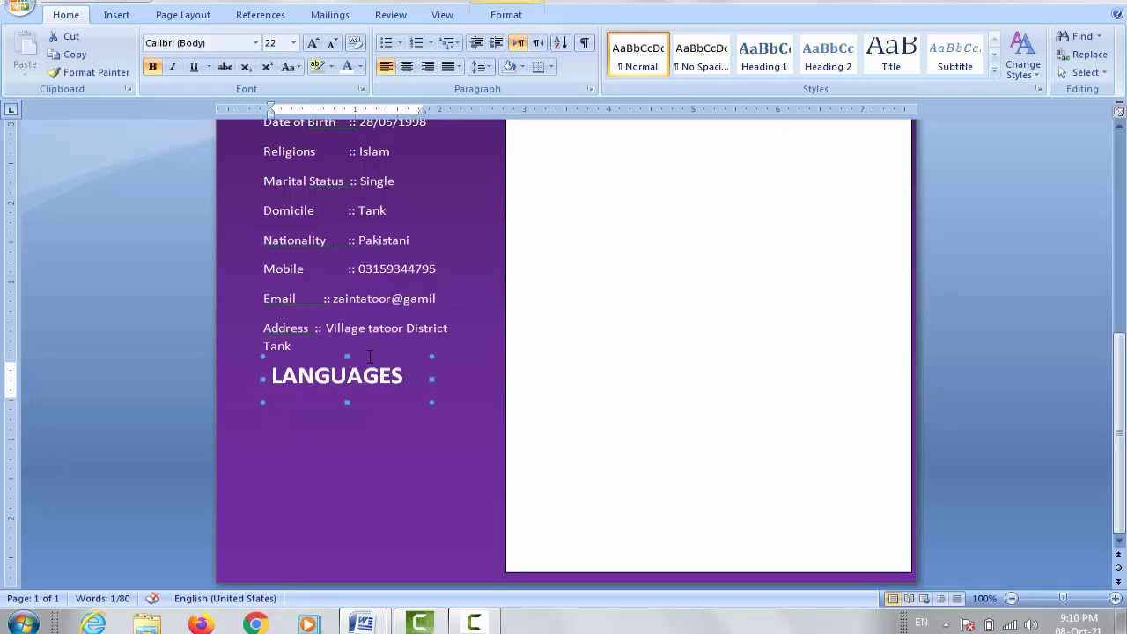
pyautogui.press('Right')
pyautogui.press('Right')
pyautogui.press('Right')
pyautogui.press('Right')
pyautogui.press('Right')
pyautogui.press('Right')
pyautogui.press('Right')
pyautogui.press('Right')
pyautogui.press('Right')
pyautogui.press('Right')
pyautogui.press('Right')
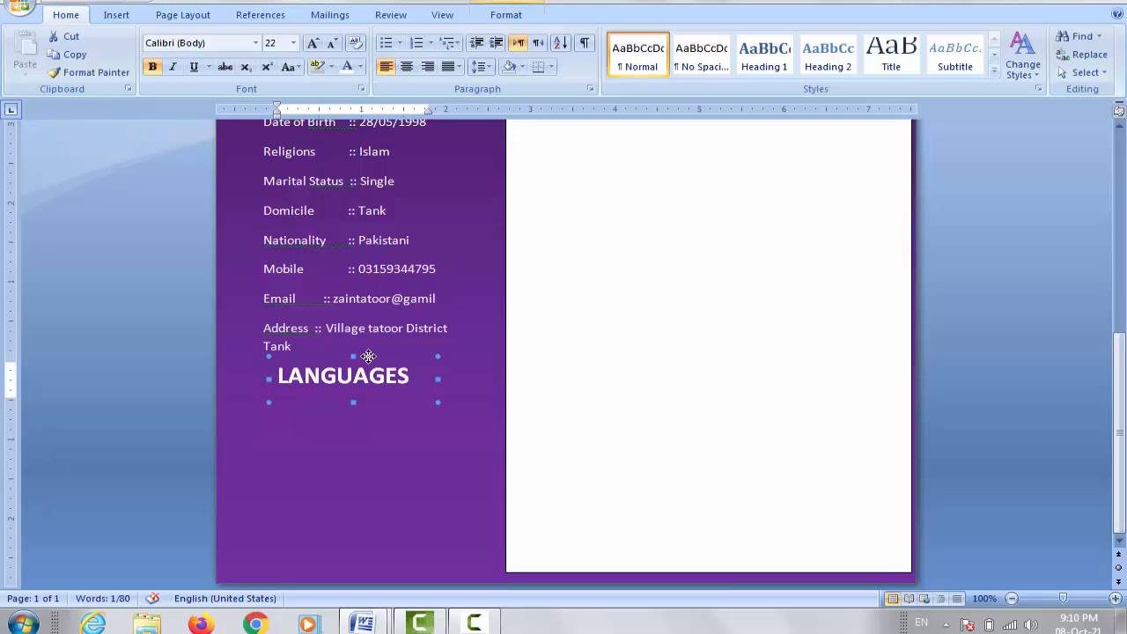
pyautogui.moveTo(368, 356); pyautogui.dragTo(378, 367)
pyautogui.press('Escape')
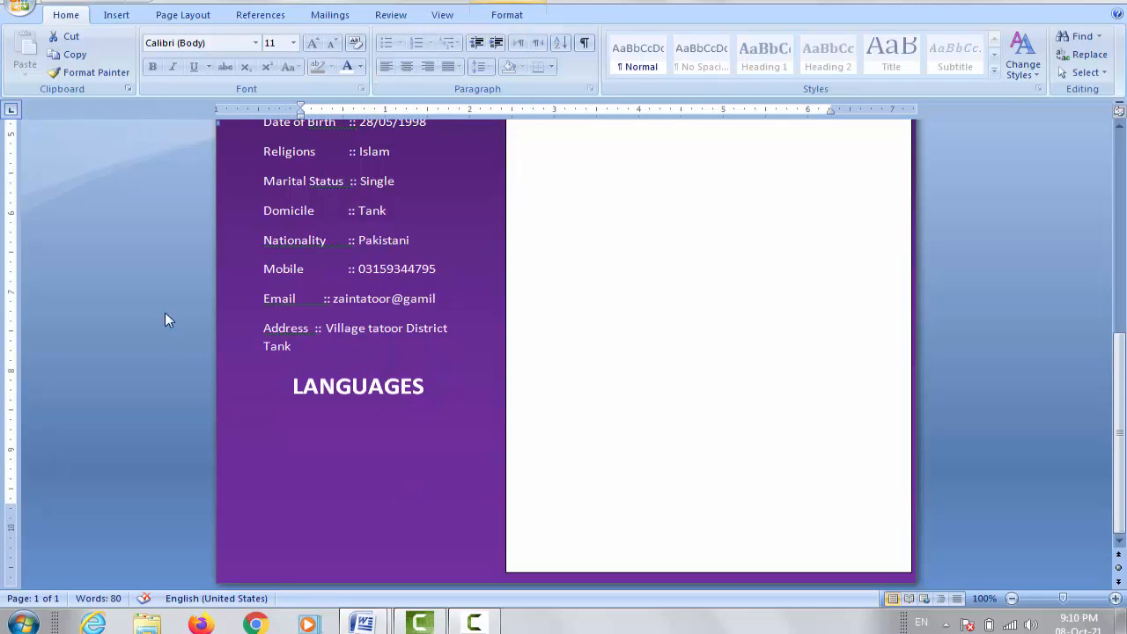
# Step: Draw a small oval under LANGUAGES and copy it rightward into a row of five circles
pyautogui.click(115, 15)
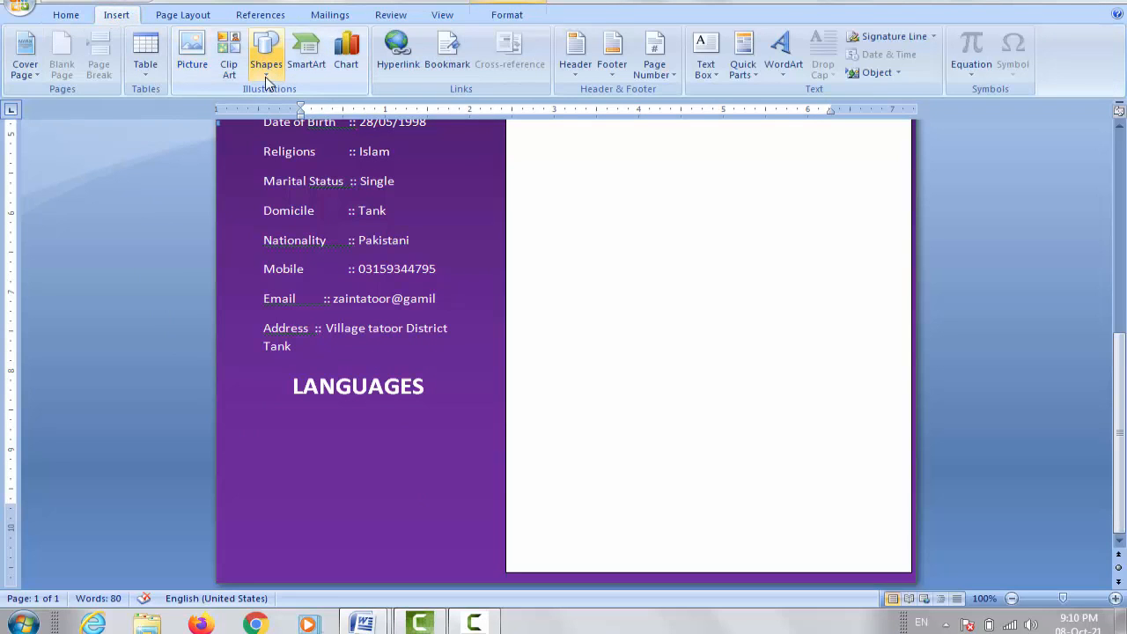
pyautogui.click(268, 70)
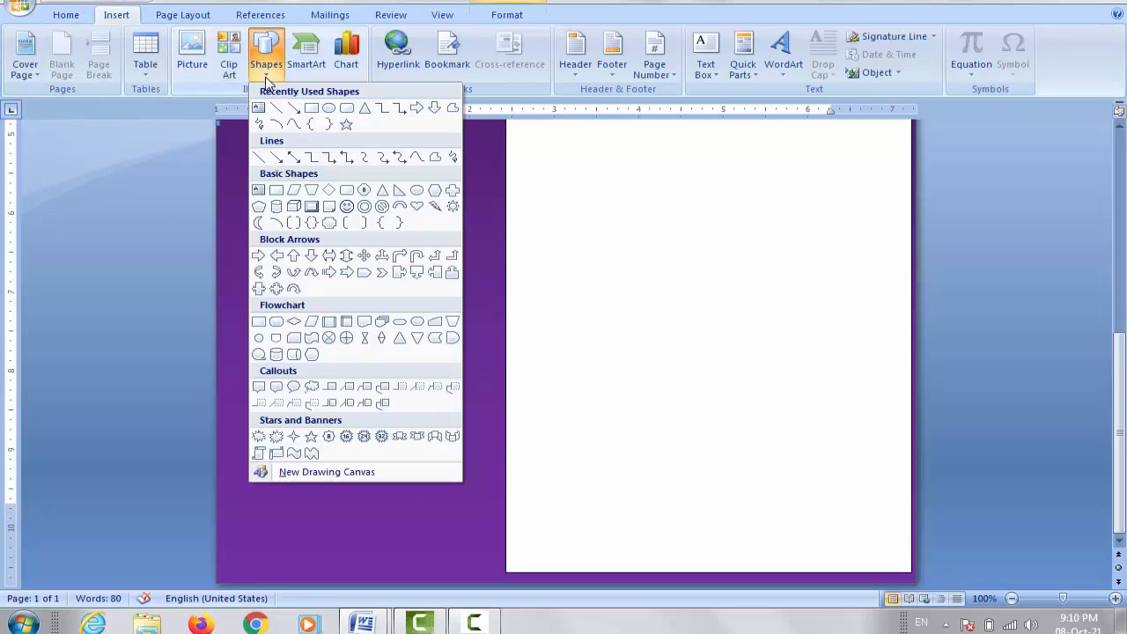
pyautogui.click(328, 109)
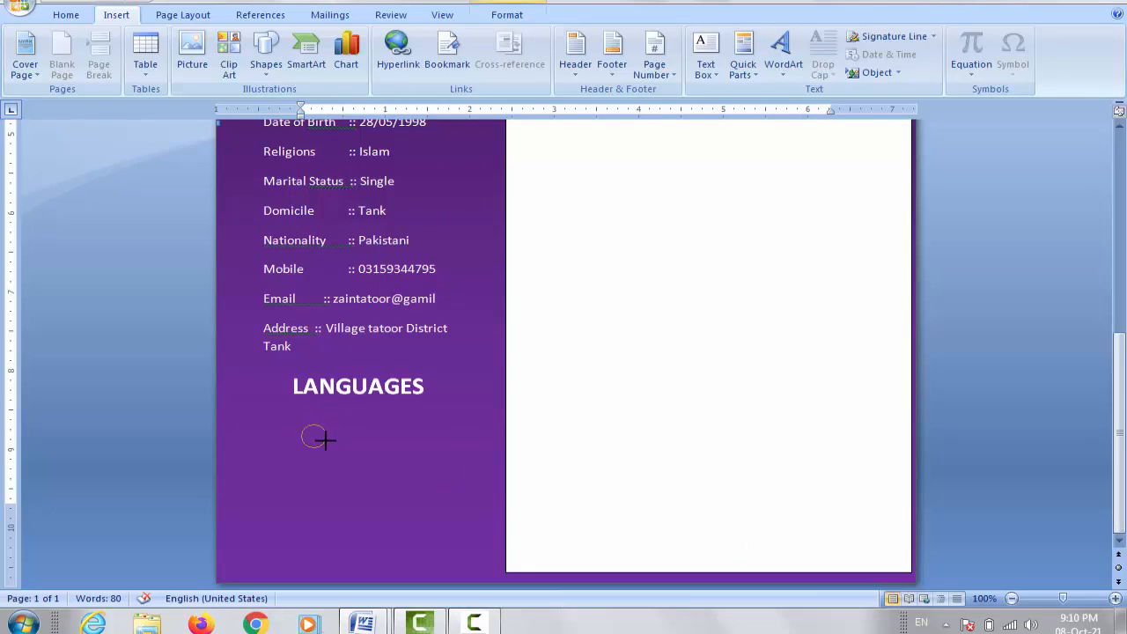
pyautogui.moveTo(325, 442); pyautogui.dragTo(327, 449)
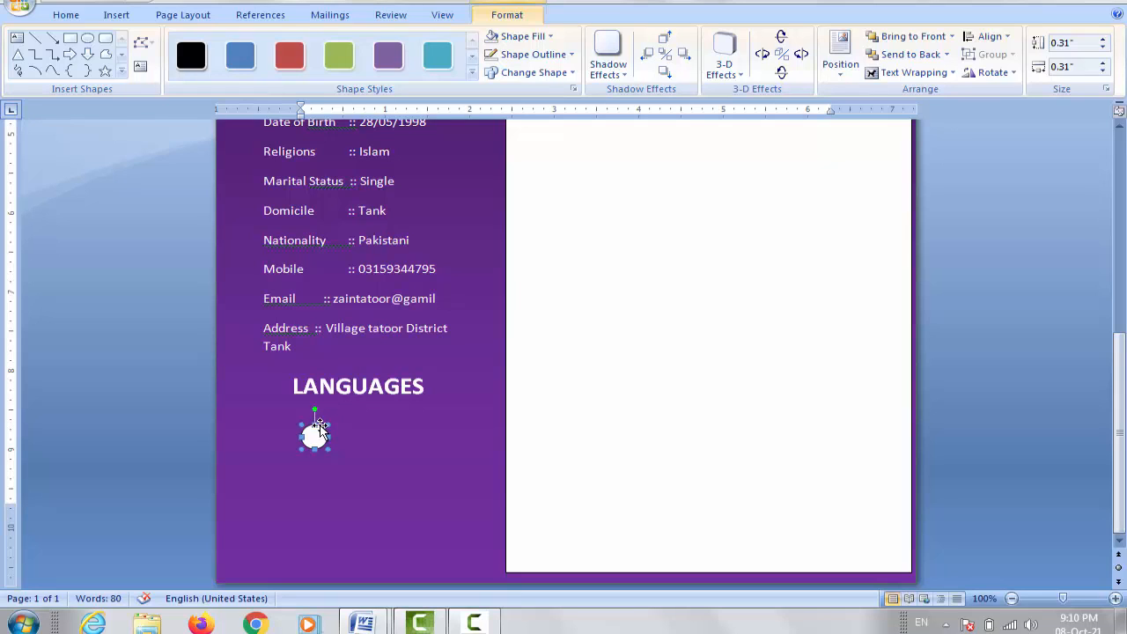
pyautogui.moveTo(319, 424); pyautogui.dragTo(357, 424)
pyautogui.moveTo(394, 431); pyautogui.dragTo(465, 434)
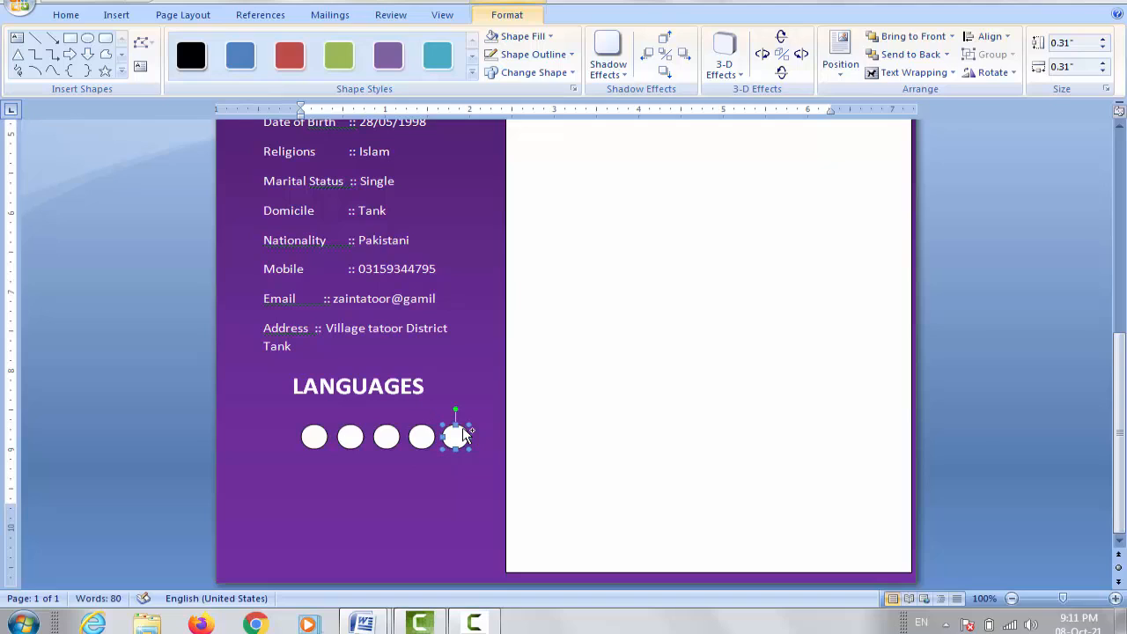
# Step: Select all five circles and align them along their middles
pyautogui.keyDown('shift'); pyautogui.click(423, 435); pyautogui.keyUp('shift')
pyautogui.keyDown('shift'); pyautogui.click(387, 443); pyautogui.keyUp('shift')
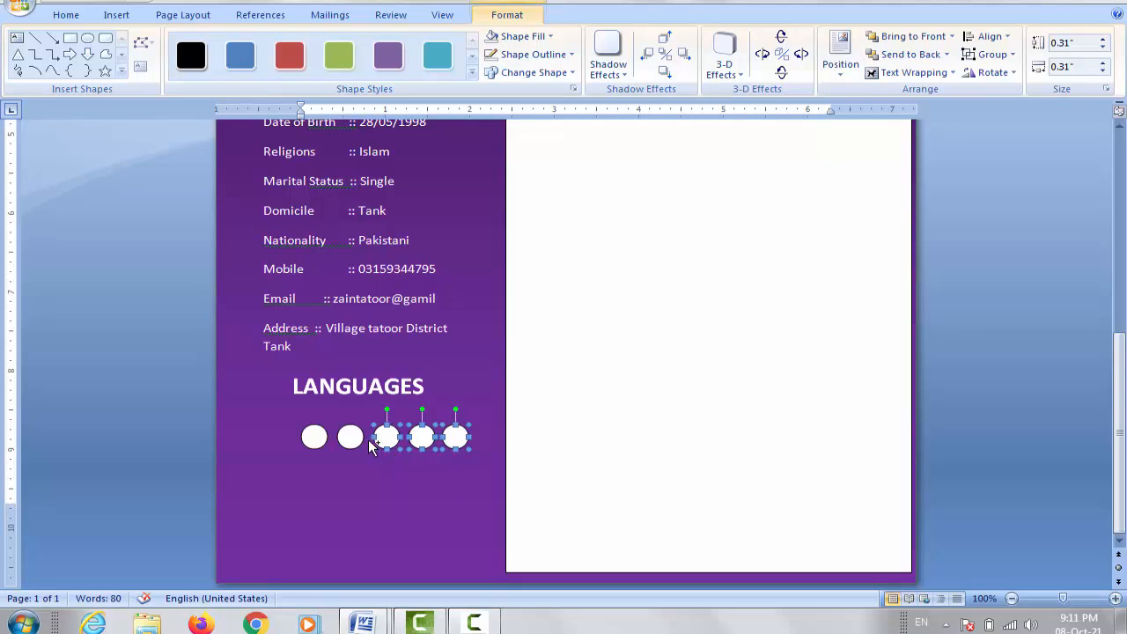
pyautogui.keyDown('shift'); pyautogui.click(355, 442); pyautogui.keyUp('shift')
pyautogui.keyDown('shift'); pyautogui.click(314, 437); pyautogui.keyUp('shift')
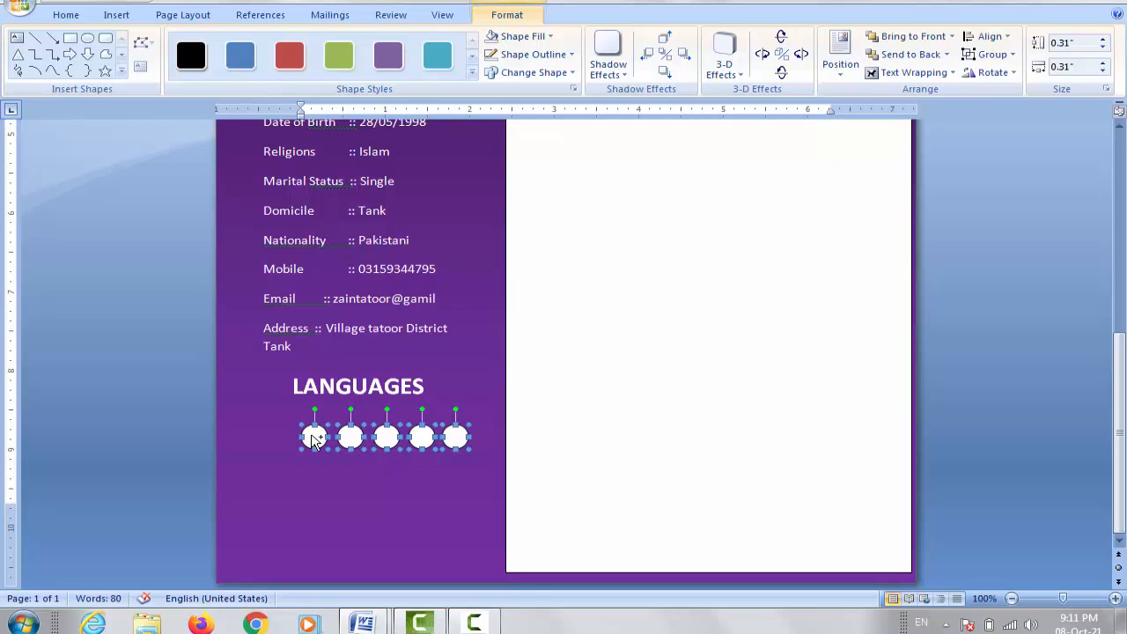
pyautogui.click(1007, 42)
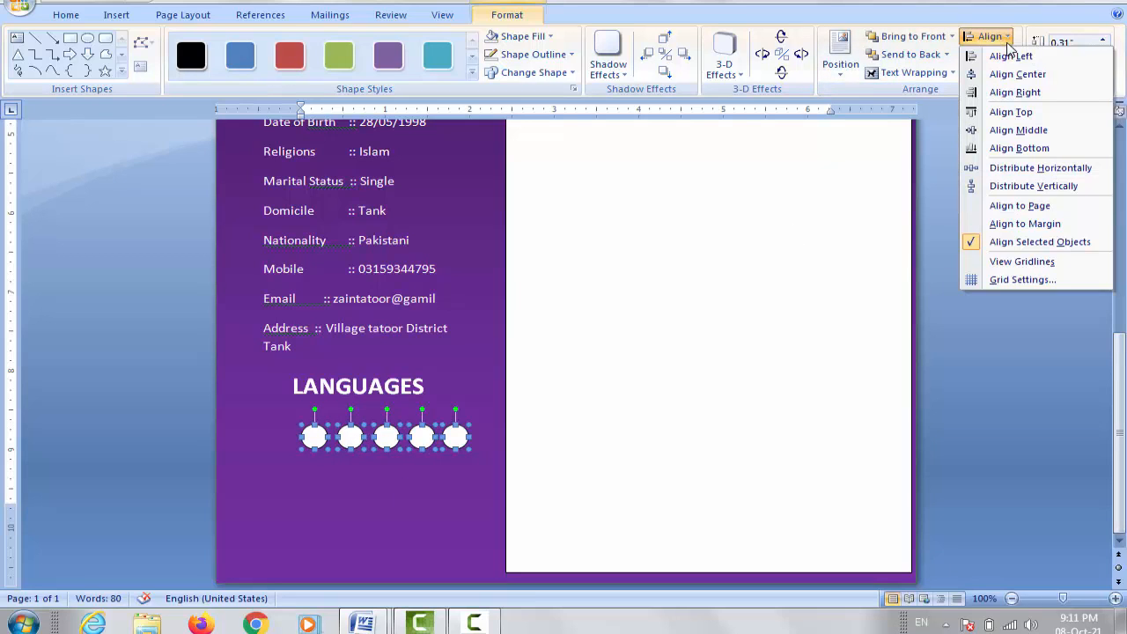
pyautogui.click(1021, 130)
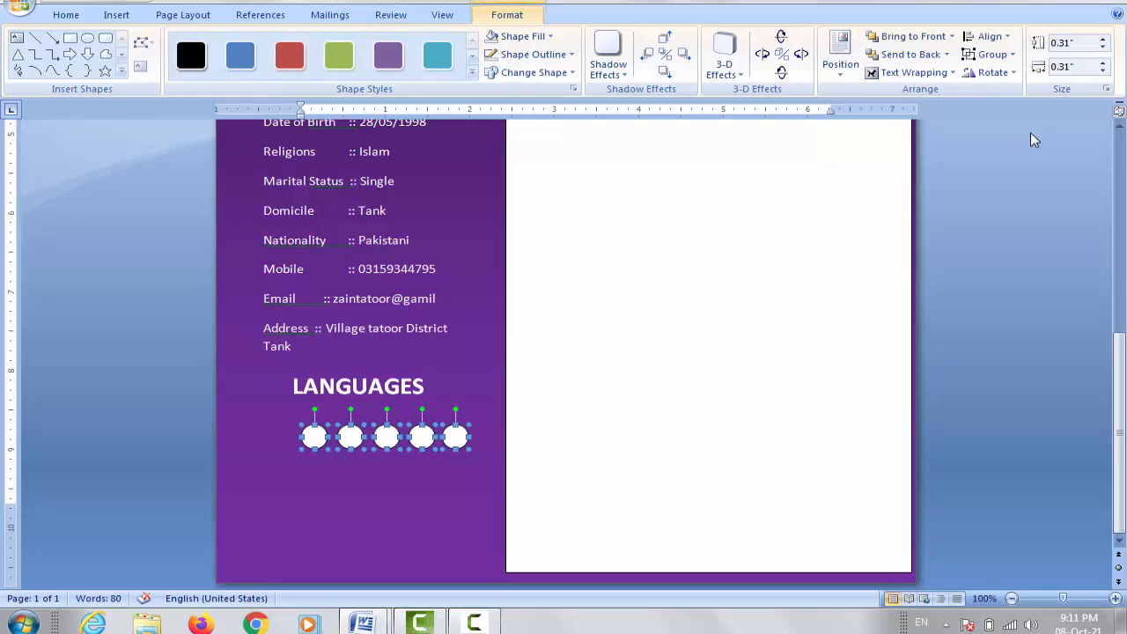
# Step: Distribute the five circles horizontally and group them into one object
pyautogui.click(1007, 40)
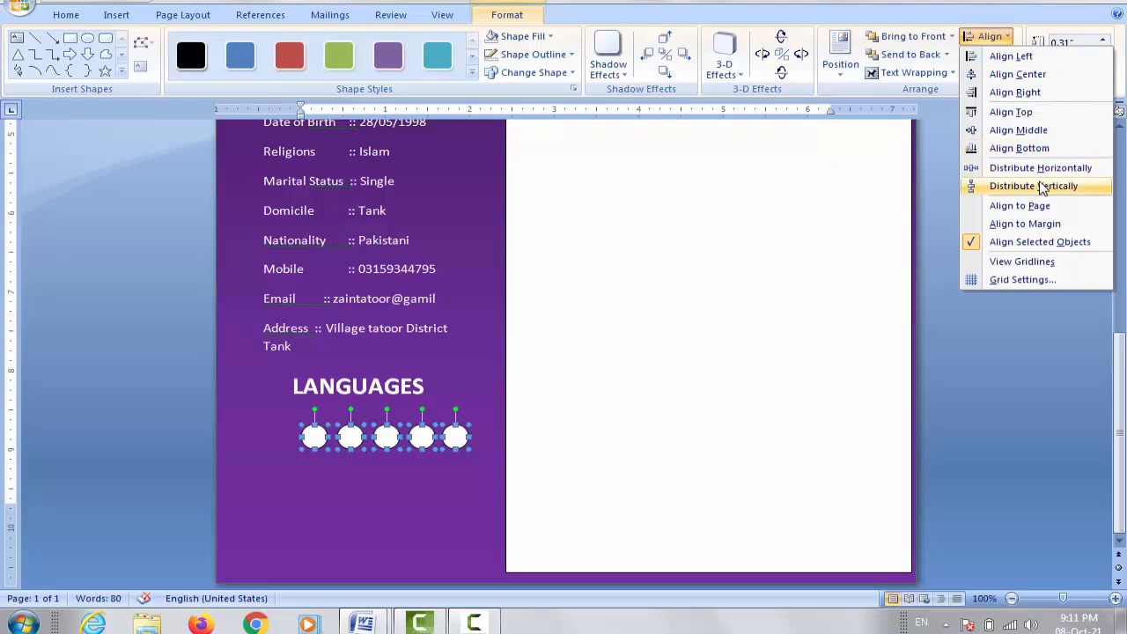
pyautogui.click(1042, 168)
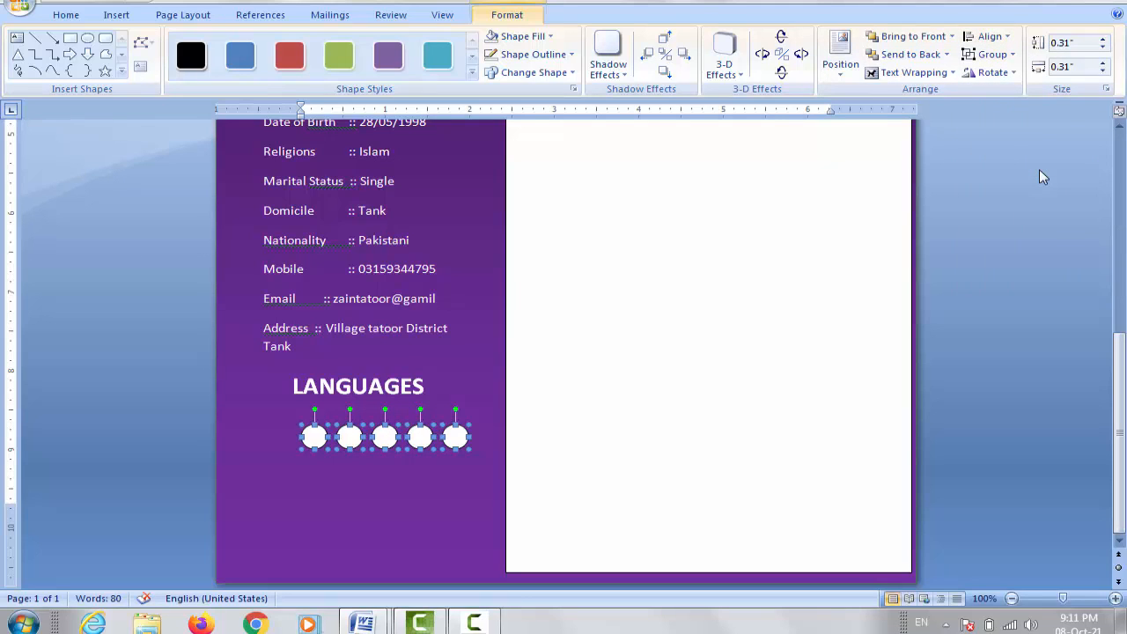
pyautogui.click(1011, 56)
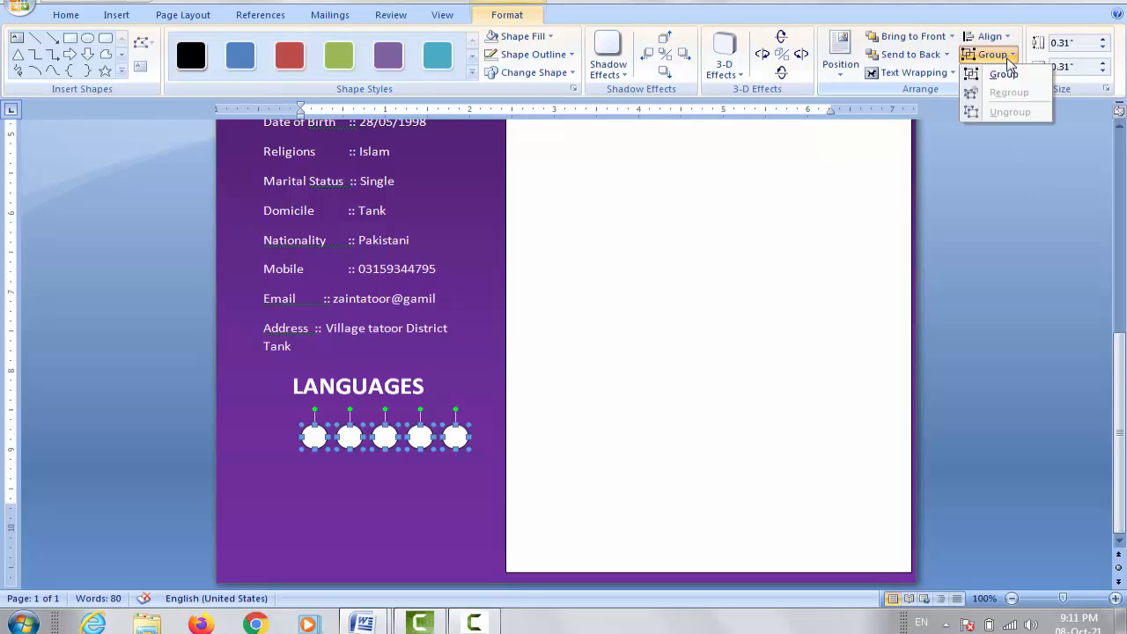
pyautogui.click(1008, 76)
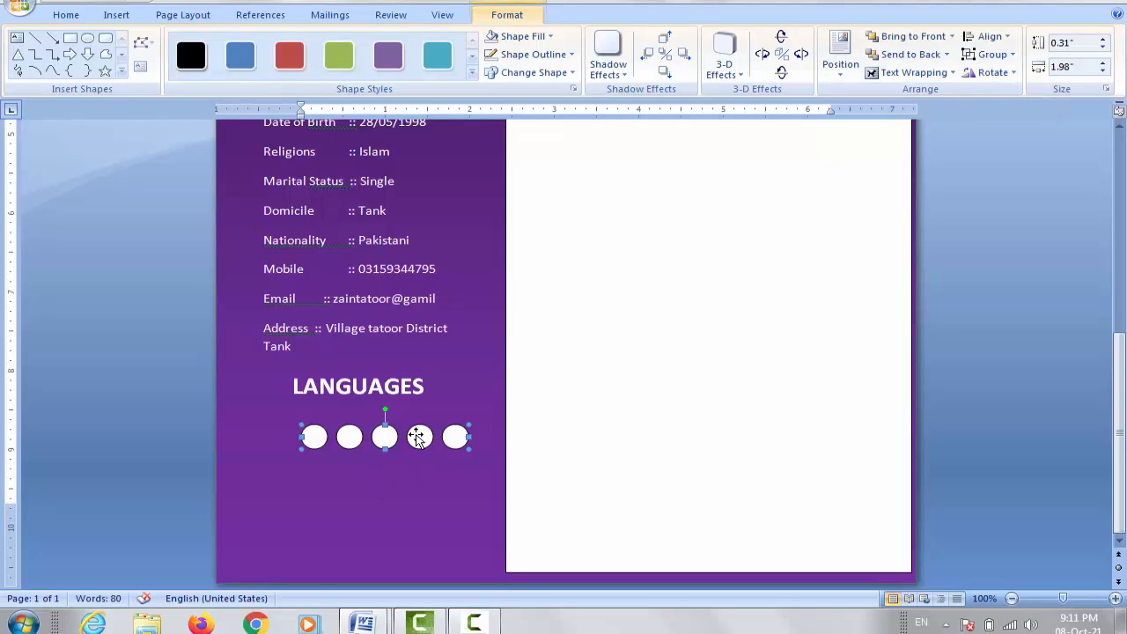
# Step: Copy the grouped circle row downward into four stacked rows and nudge the top row right and up
pyautogui.moveTo(418, 436); pyautogui.dragTo(420, 482)
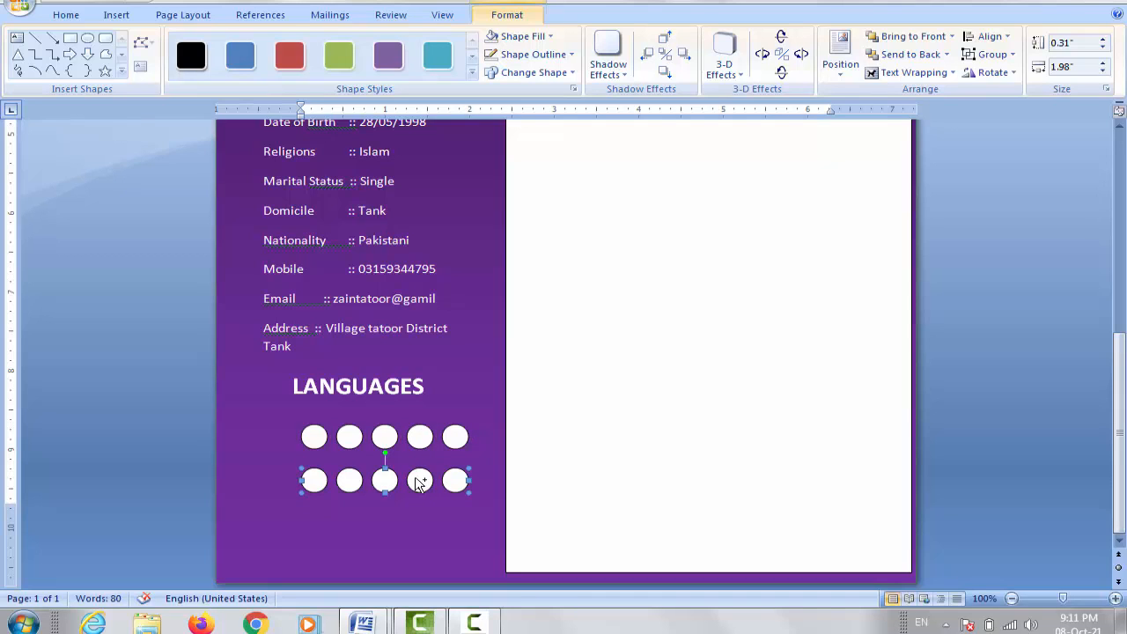
pyautogui.moveTo(419, 482); pyautogui.dragTo(420, 561)
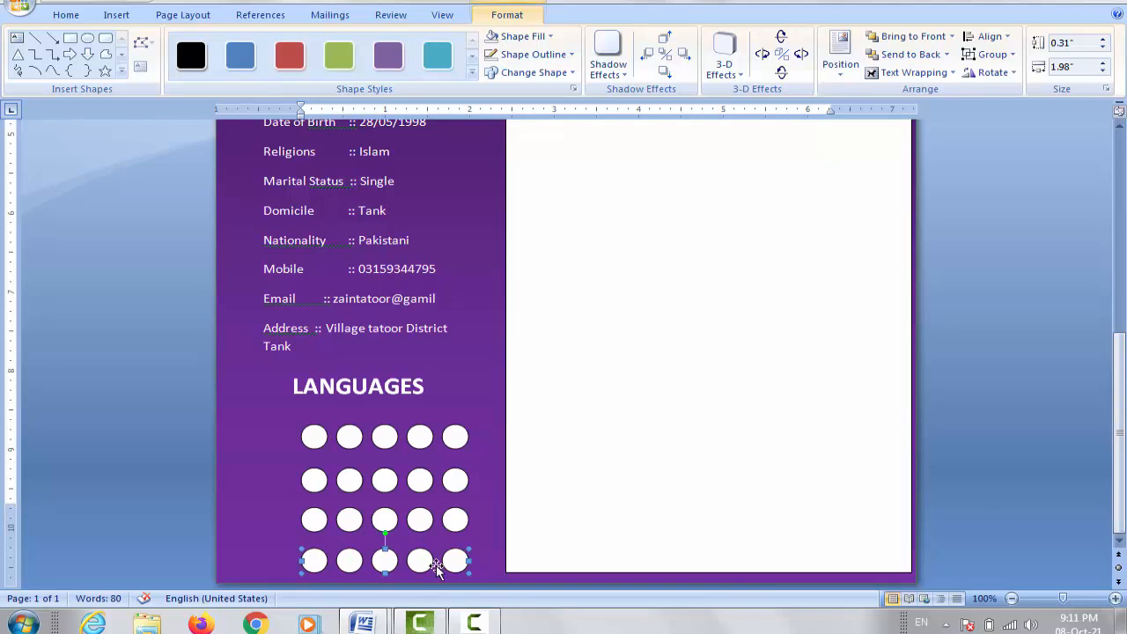
pyautogui.click(419, 436)
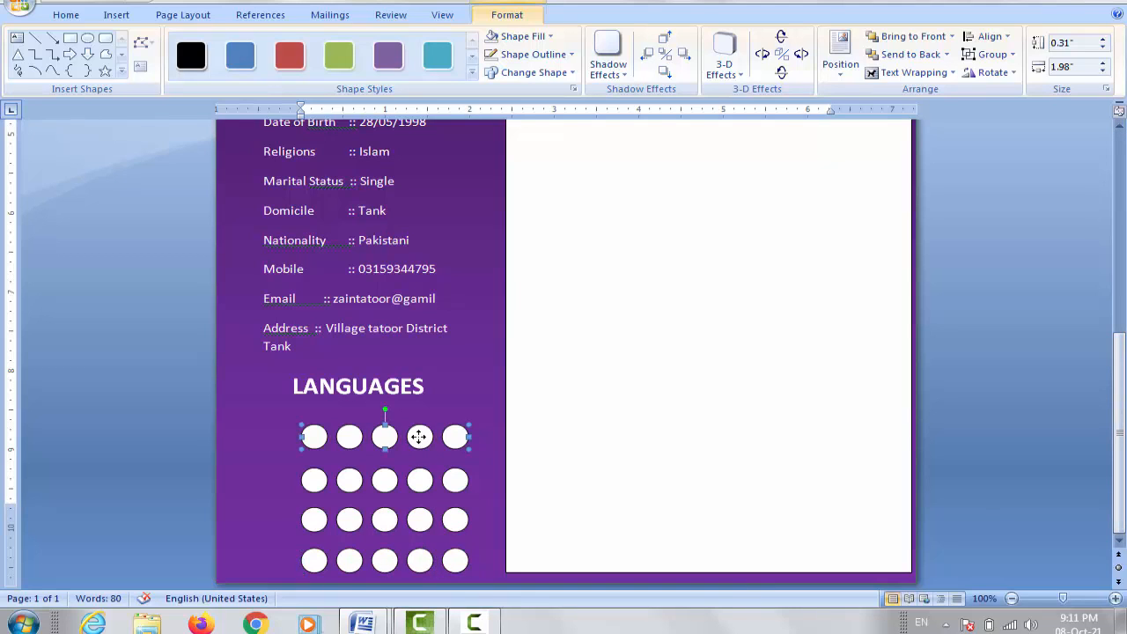
pyautogui.press('Right')
pyautogui.press('Right')
pyautogui.press('Right')
pyautogui.press('Right')
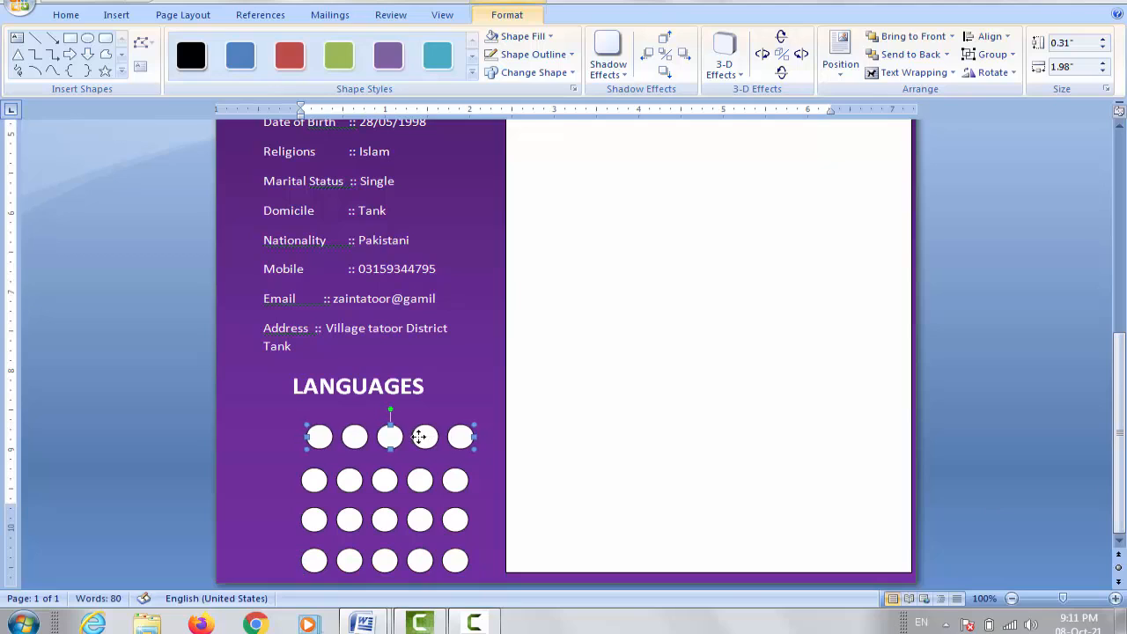
pyautogui.press('Up')
pyautogui.press('Up')
pyautogui.press('Up')
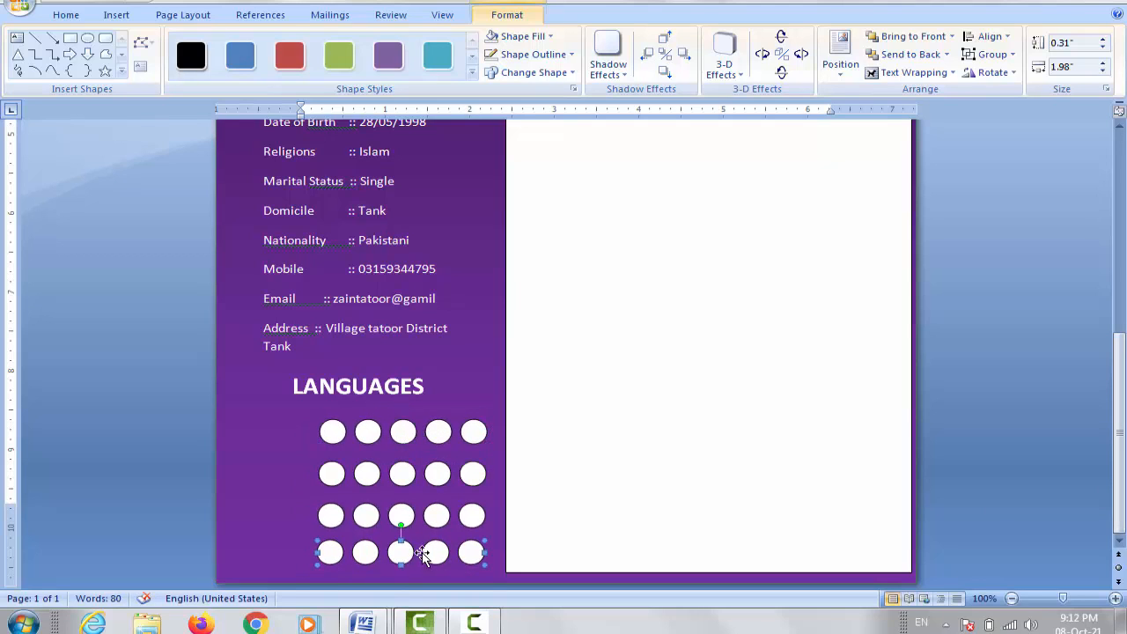
pyautogui.keyDown('shift'); pyautogui.click(443, 528); pyautogui.keyUp('shift')
# Step: Select all four circle rows and align their centres, undoing an accidental middle alignment
pyautogui.keyDown('shift'); pyautogui.click(434, 518); pyautogui.keyUp('shift')
pyautogui.keyDown('shift'); pyautogui.click(438, 474); pyautogui.keyUp('shift')
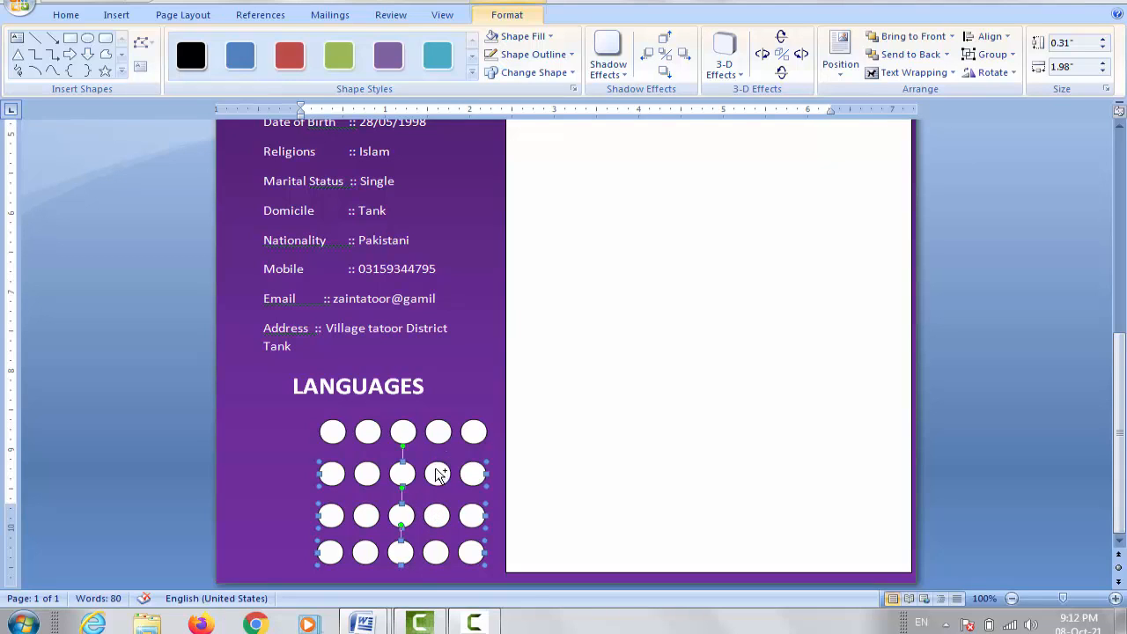
pyautogui.keyDown('shift'); pyautogui.click(440, 433); pyautogui.keyUp('shift')
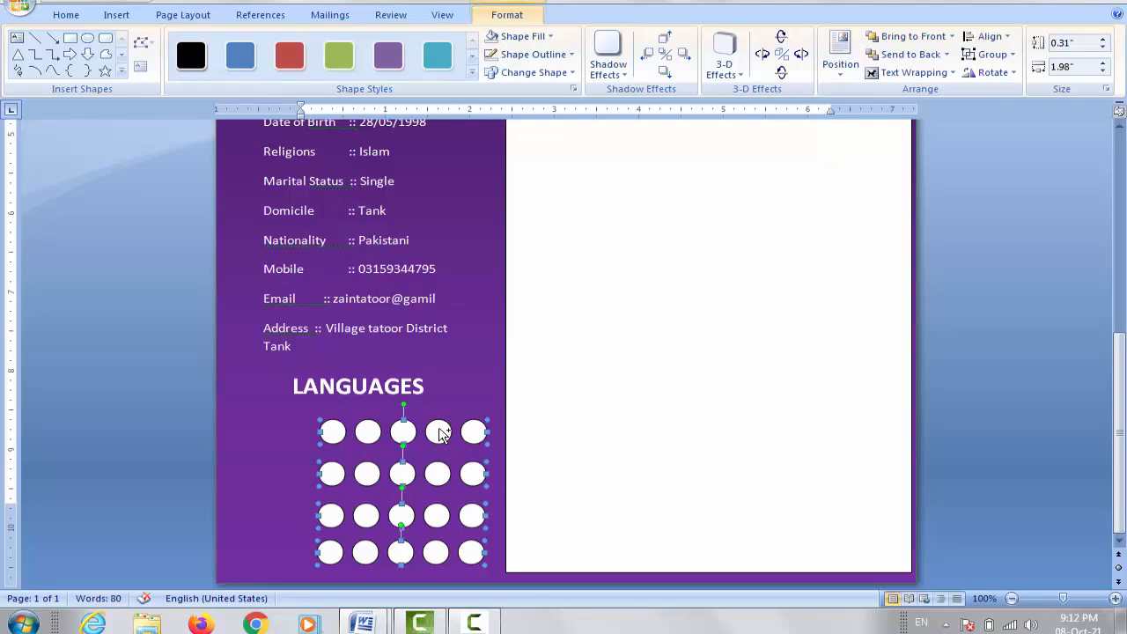
pyautogui.click(1001, 37)
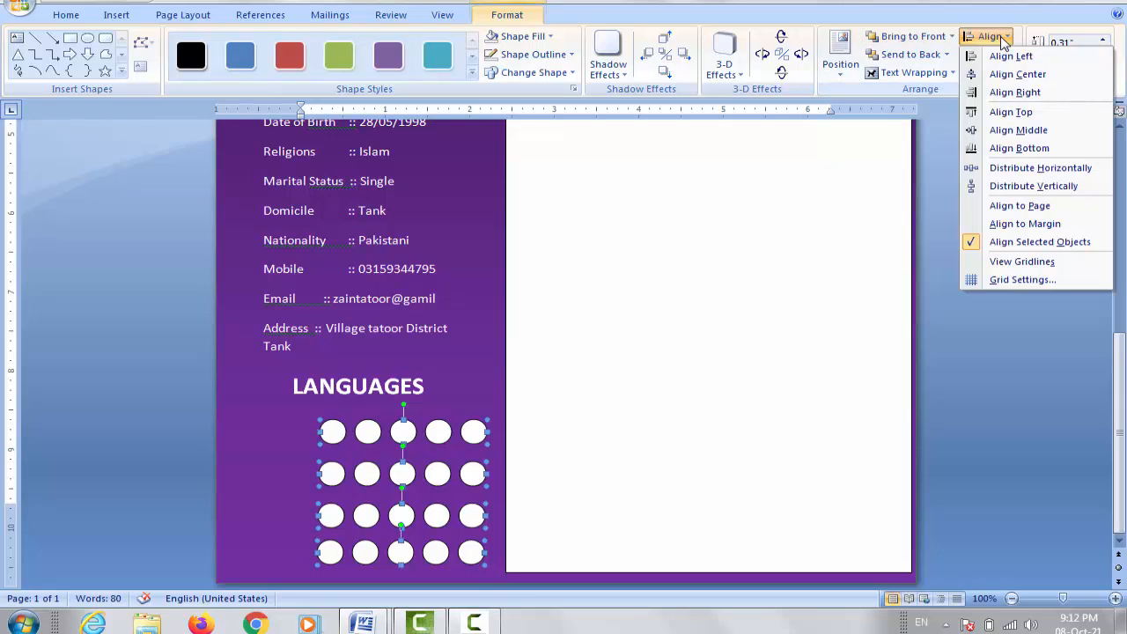
pyautogui.click(1031, 76)
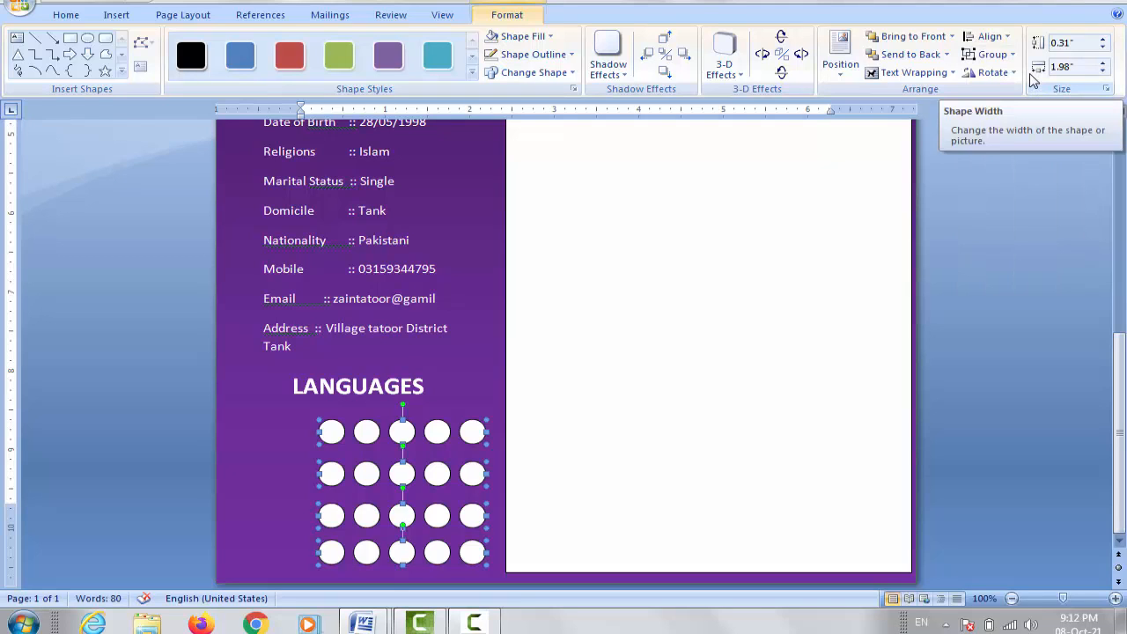
pyautogui.click(988, 36)
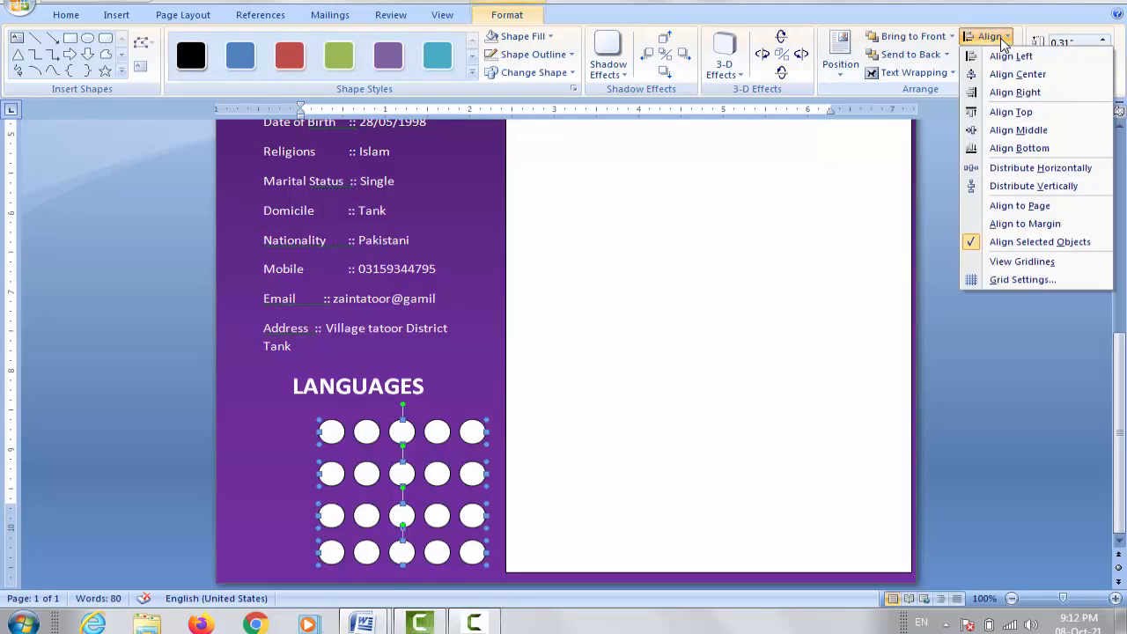
pyautogui.click(1026, 130)
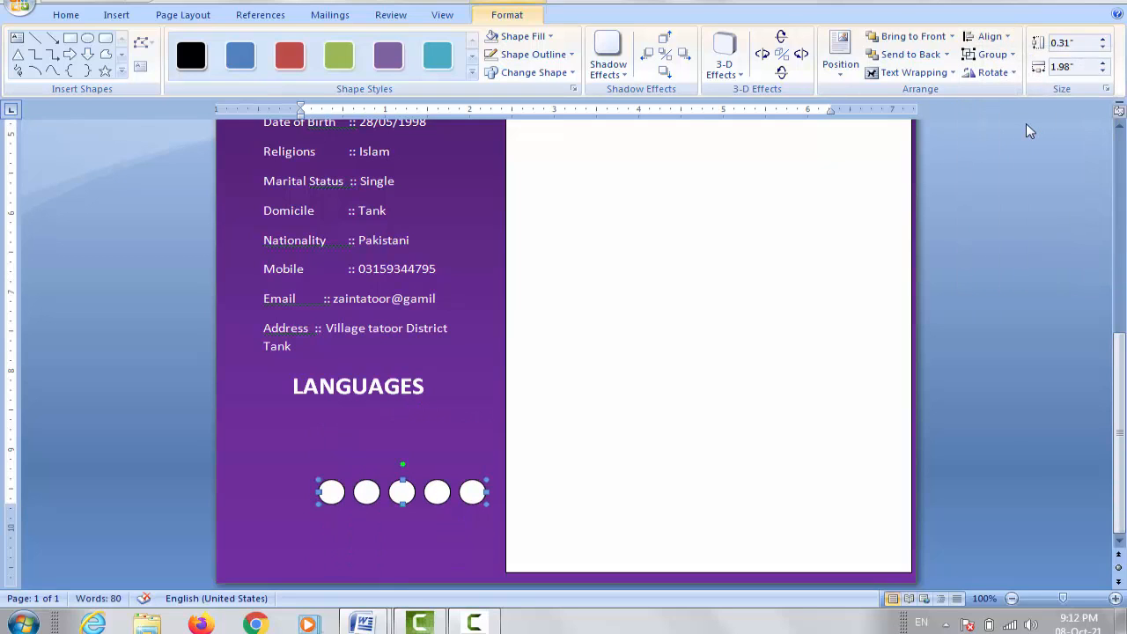
pyautogui.hotkey('ctrl', 'z')
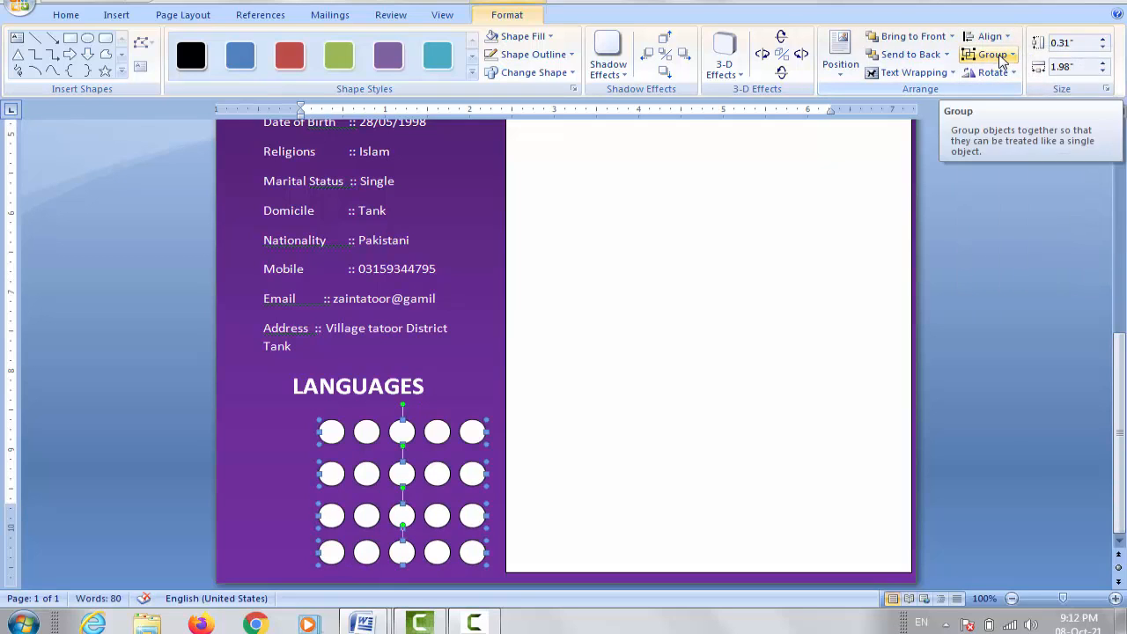
# Step: Distribute the four circle rows vertically and space the circles evenly horizontally
pyautogui.click(986, 36)
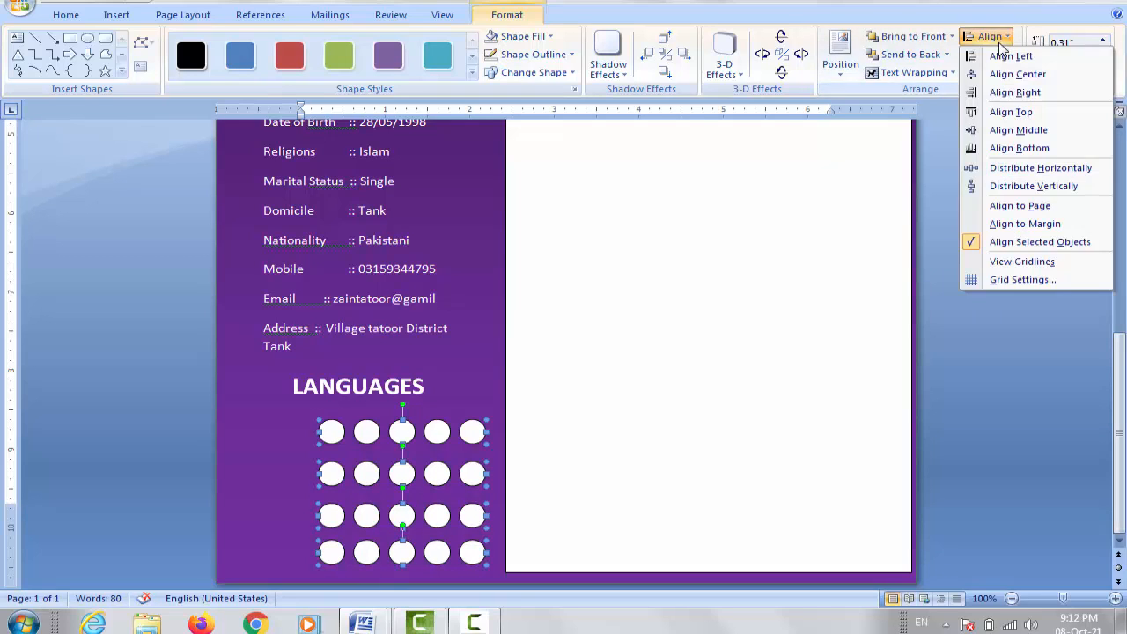
pyautogui.click(1048, 186)
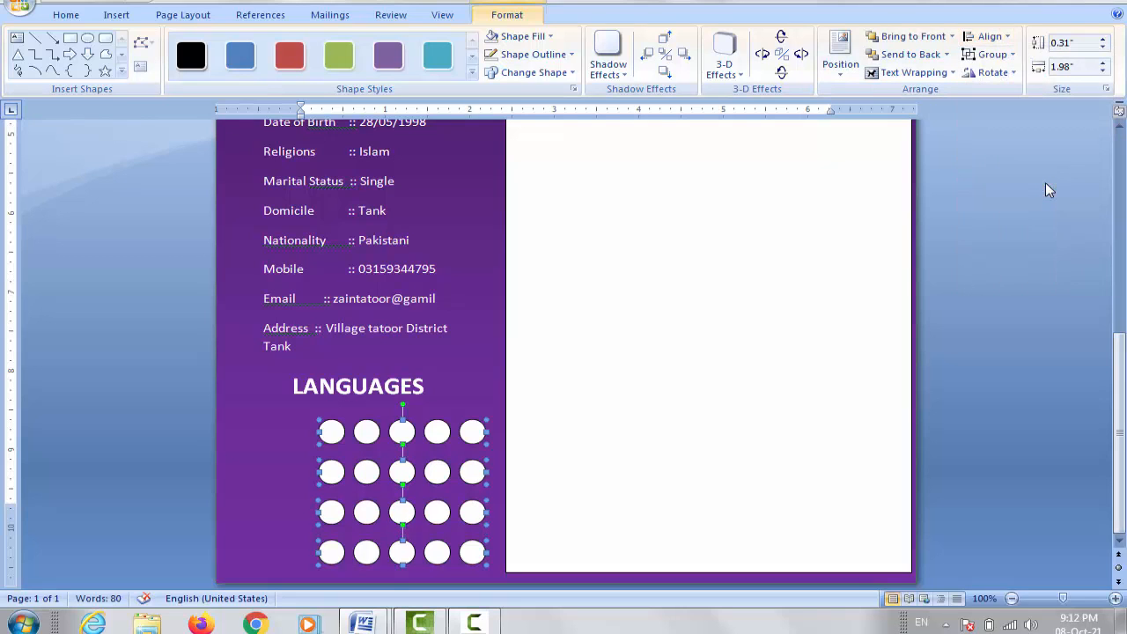
pyautogui.click(995, 36)
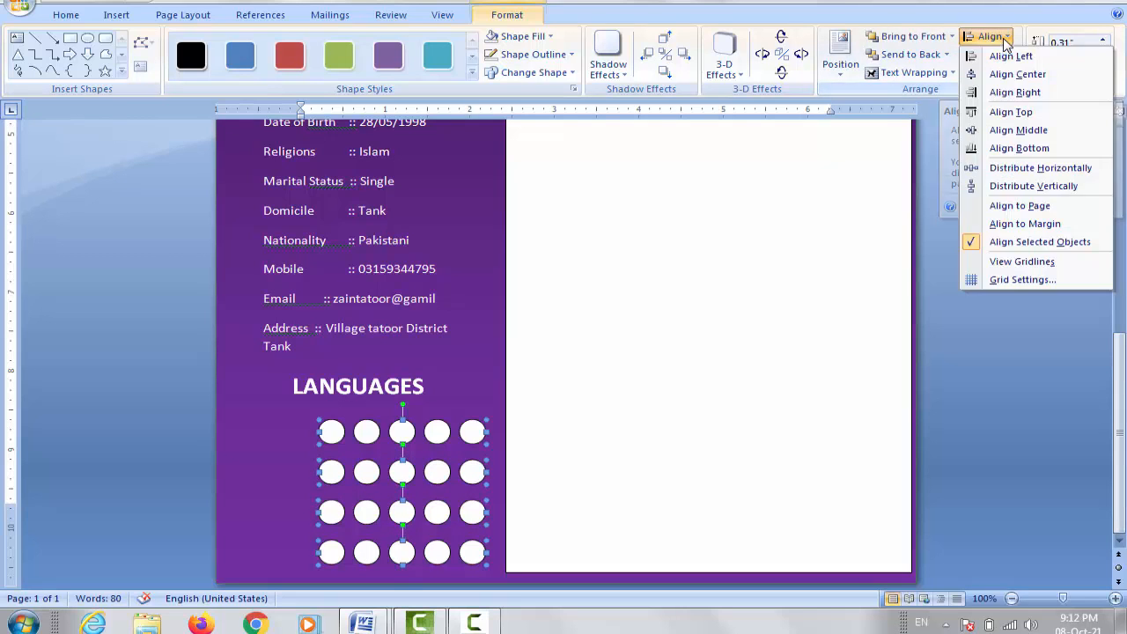
pyautogui.click(1029, 169)
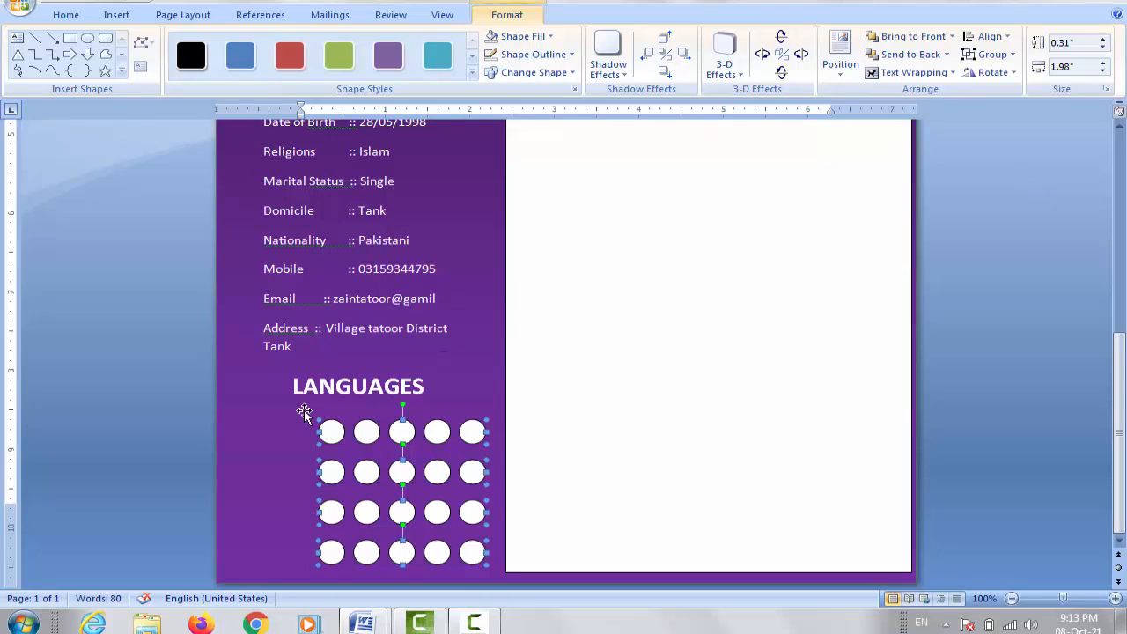
# Step: Copy the LANGUAGES box beside the first circle row and retype it as Pashto
pyautogui.click(350, 393)
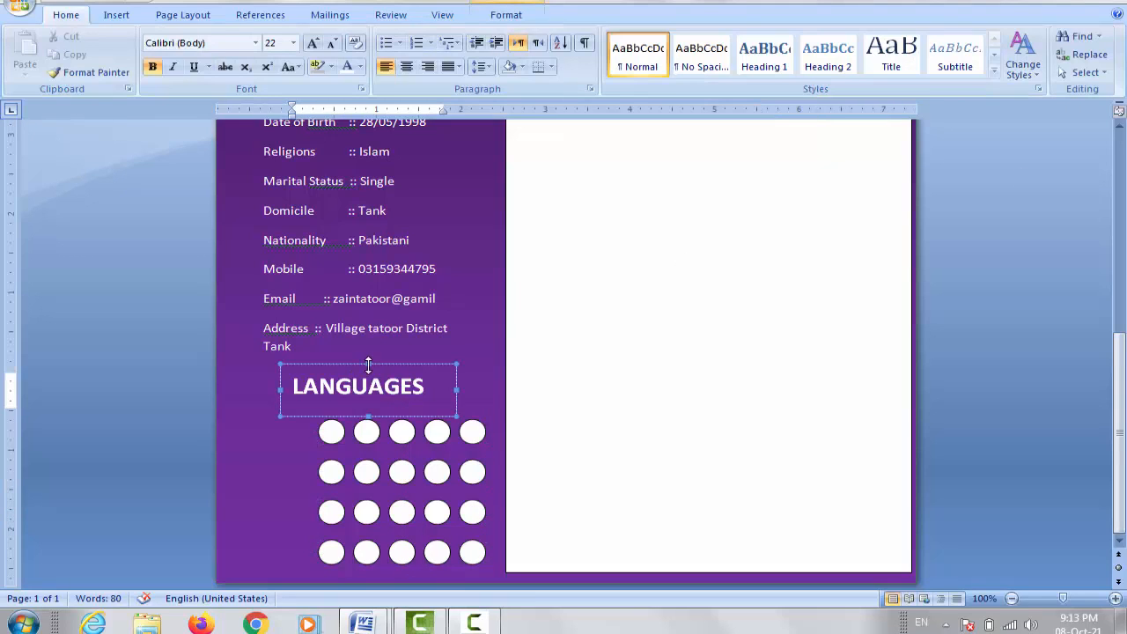
pyautogui.click(379, 361)
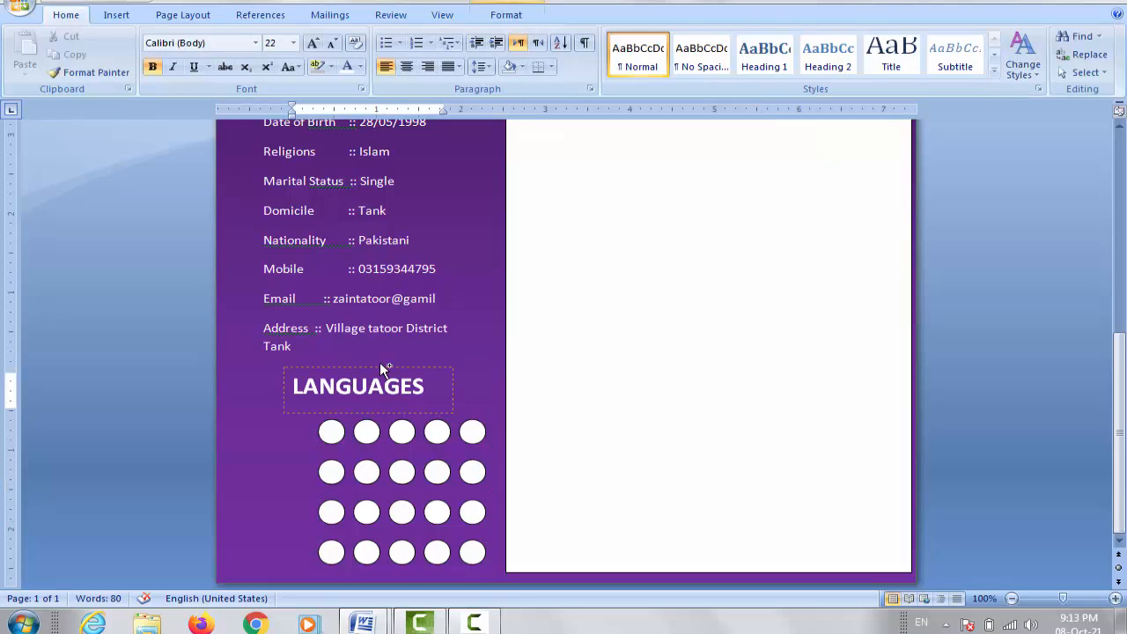
pyautogui.moveTo(308, 422); pyautogui.dragTo(230, 433)
pyautogui.click(360, 433)
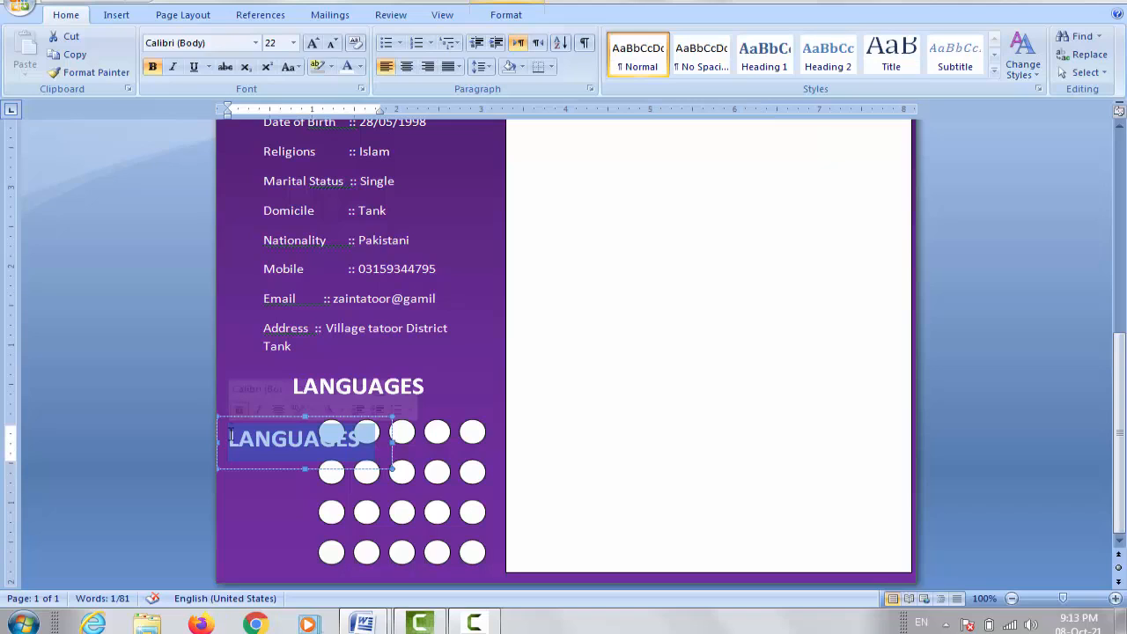
pyautogui.write('P')
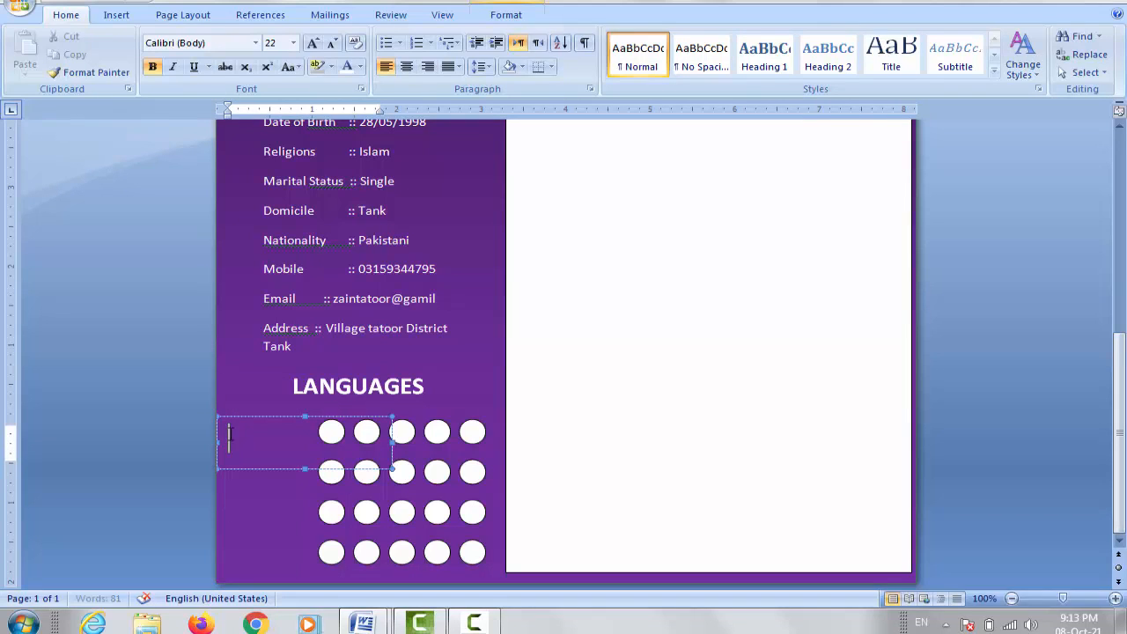
pyautogui.write('ashto')
# Step: Make Pashto non-bold at 18 pt and shorten its box to fit
pyautogui.tripleClick(228, 433)
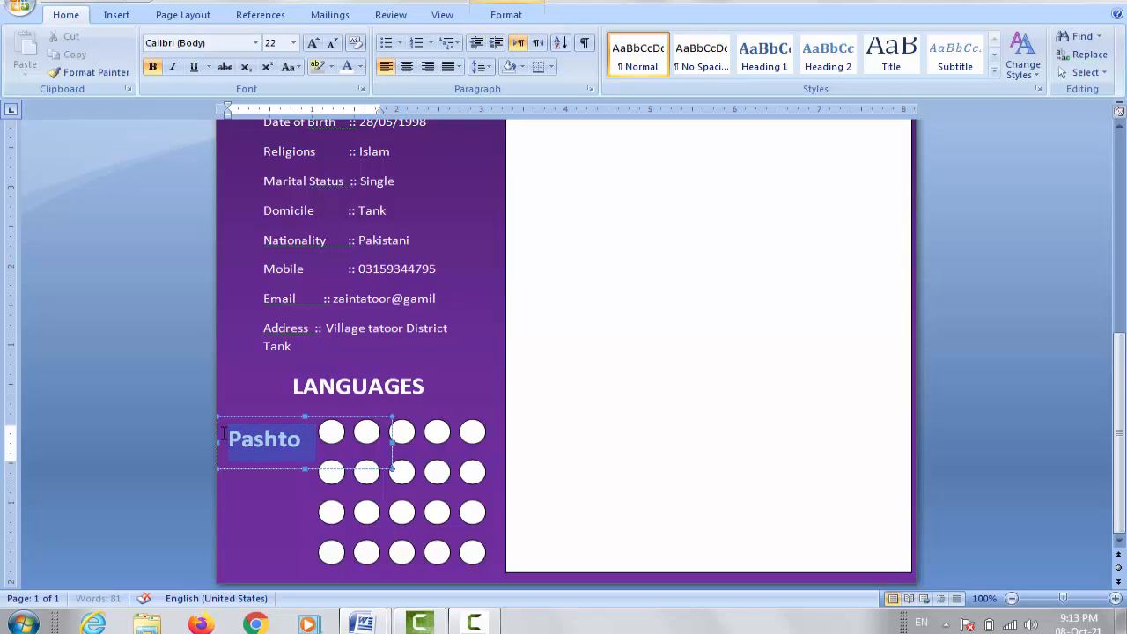
pyautogui.click(153, 68)
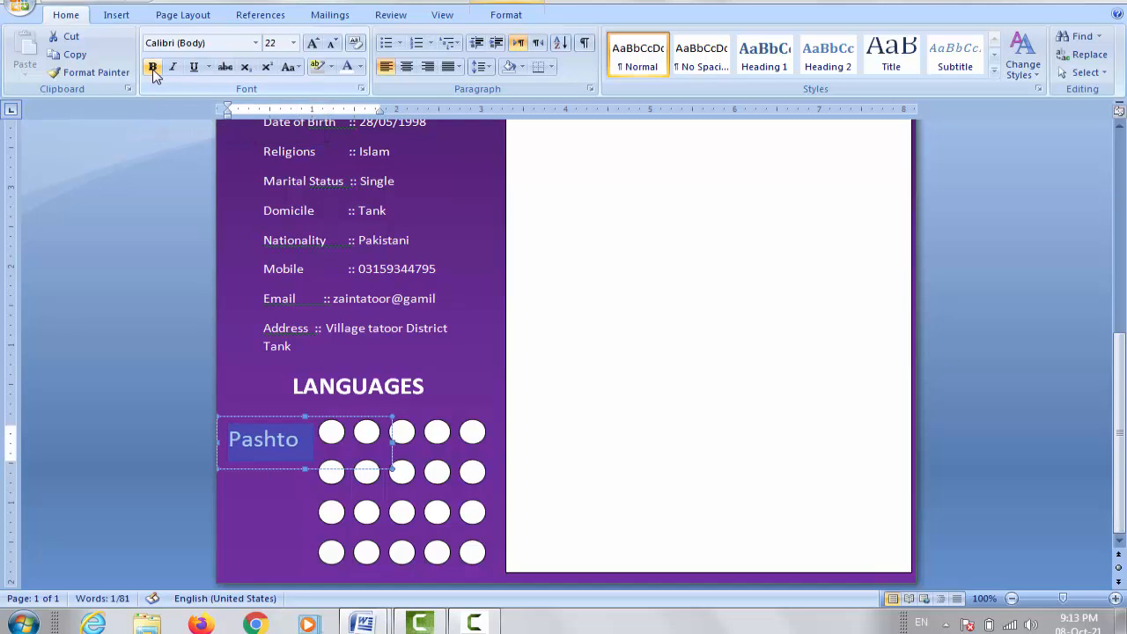
pyautogui.click(337, 44)
pyautogui.click(337, 43)
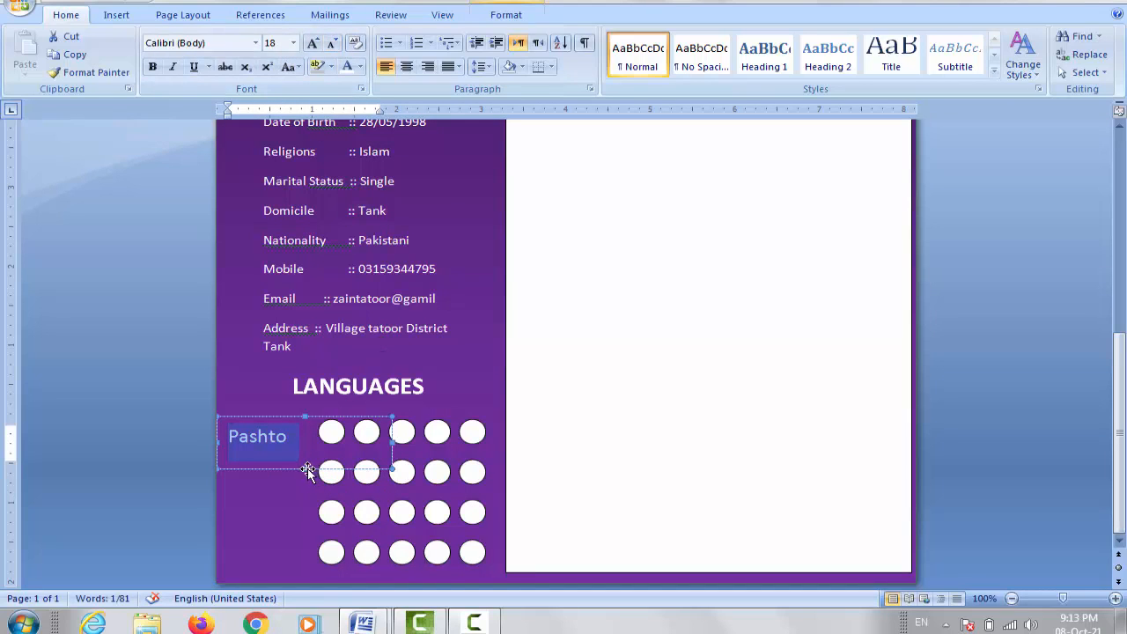
pyautogui.moveTo(306, 467); pyautogui.dragTo(306, 448)
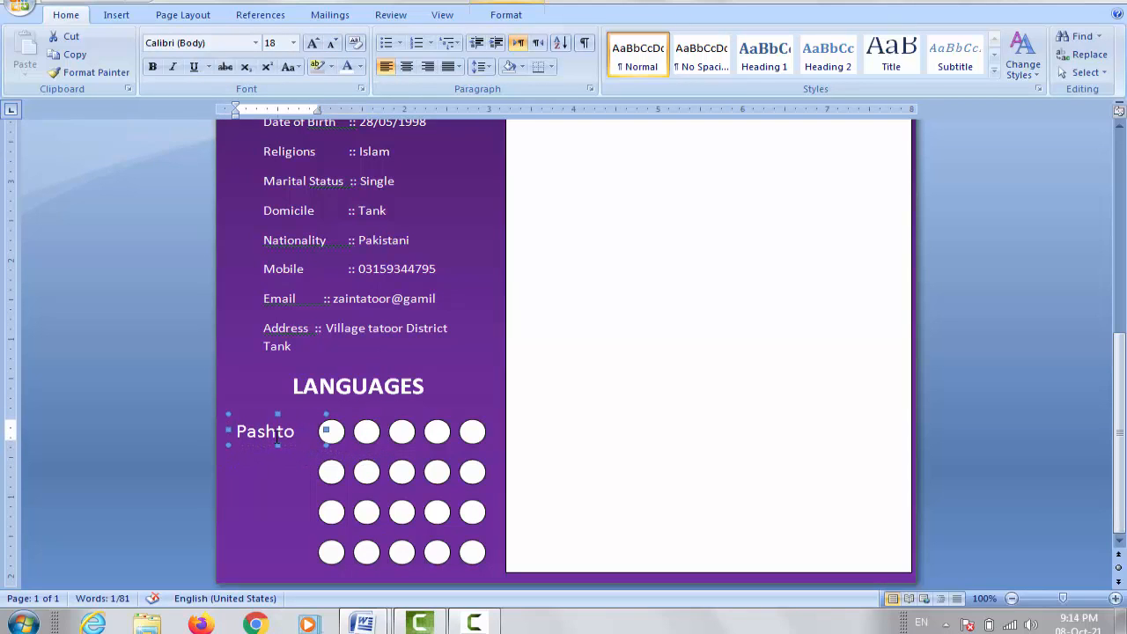
# Step: Line the Pashto label up beside its circles and make a copy labelled 'Urdu'
pyautogui.click(278, 485)
pyautogui.click(298, 430)
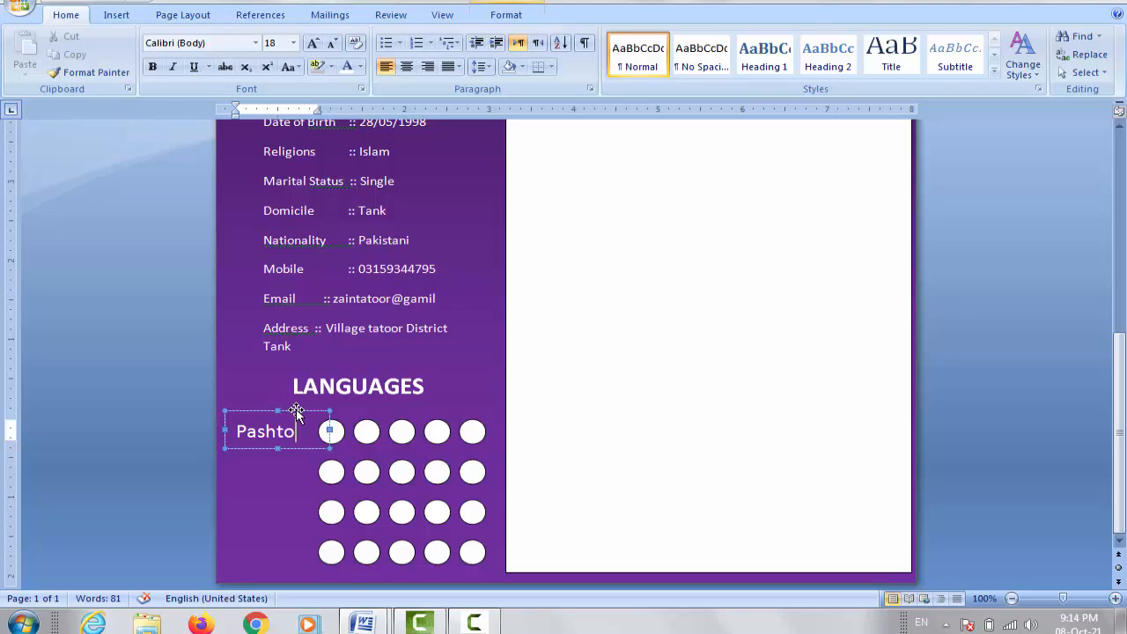
pyautogui.moveTo(297, 411); pyautogui.dragTo(239, 478)
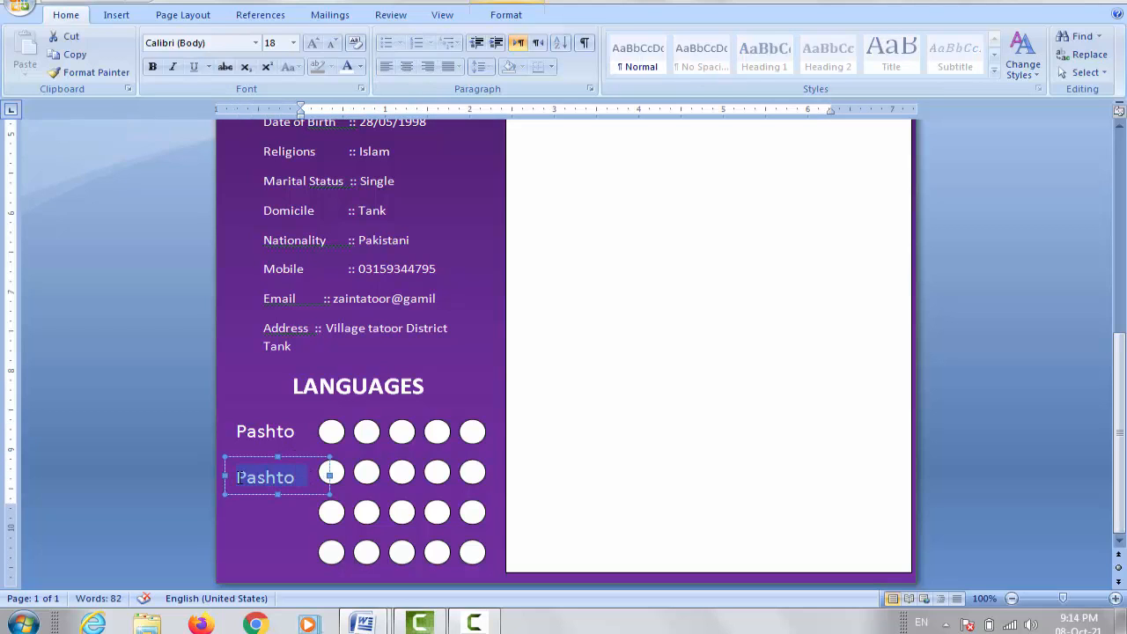
pyautogui.write('Urdu')
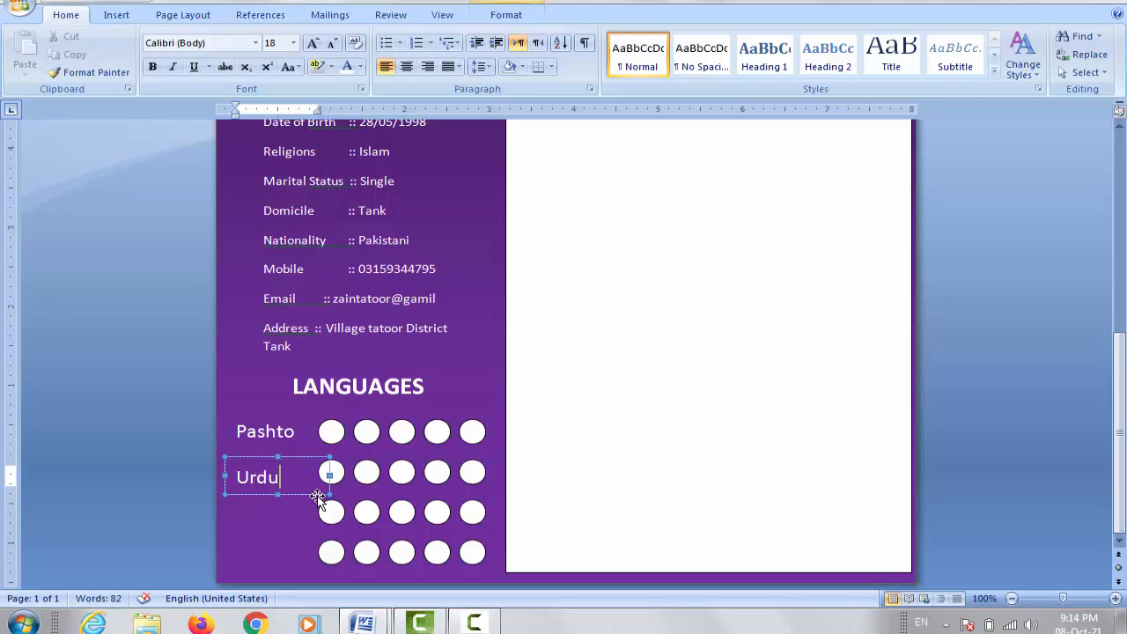
# Step: Duplicate the label box into 'English' and 'Sarikee' labels beside the third and fourth rows
pyautogui.click(295, 458)
pyautogui.hotkey('ctrl', 'v')
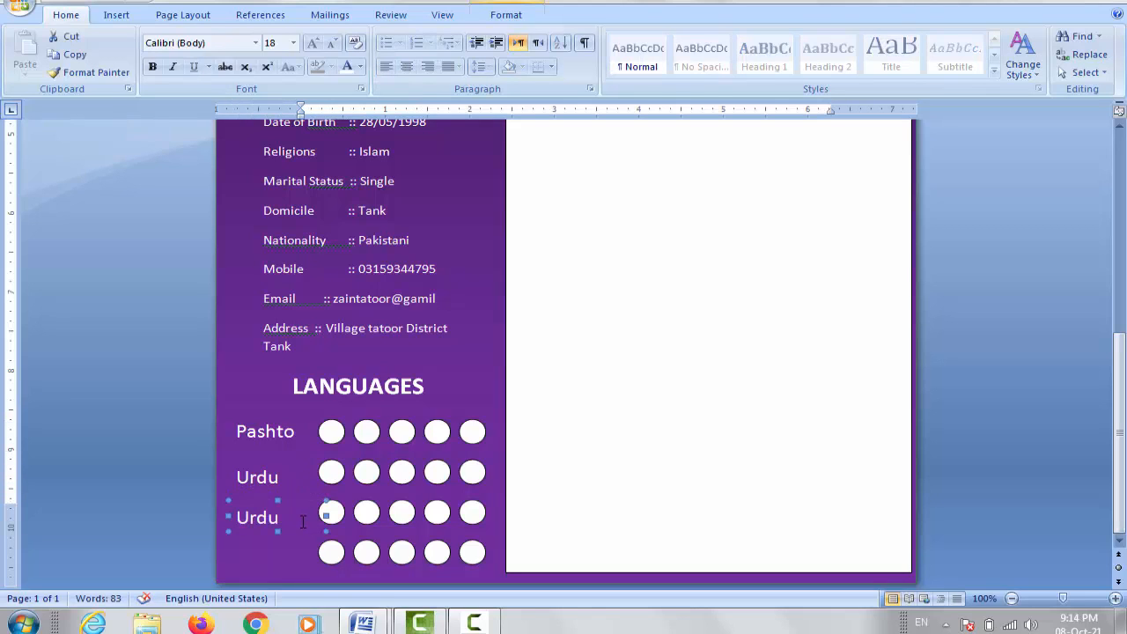
pyautogui.moveTo(299, 517); pyautogui.dragTo(208, 513)
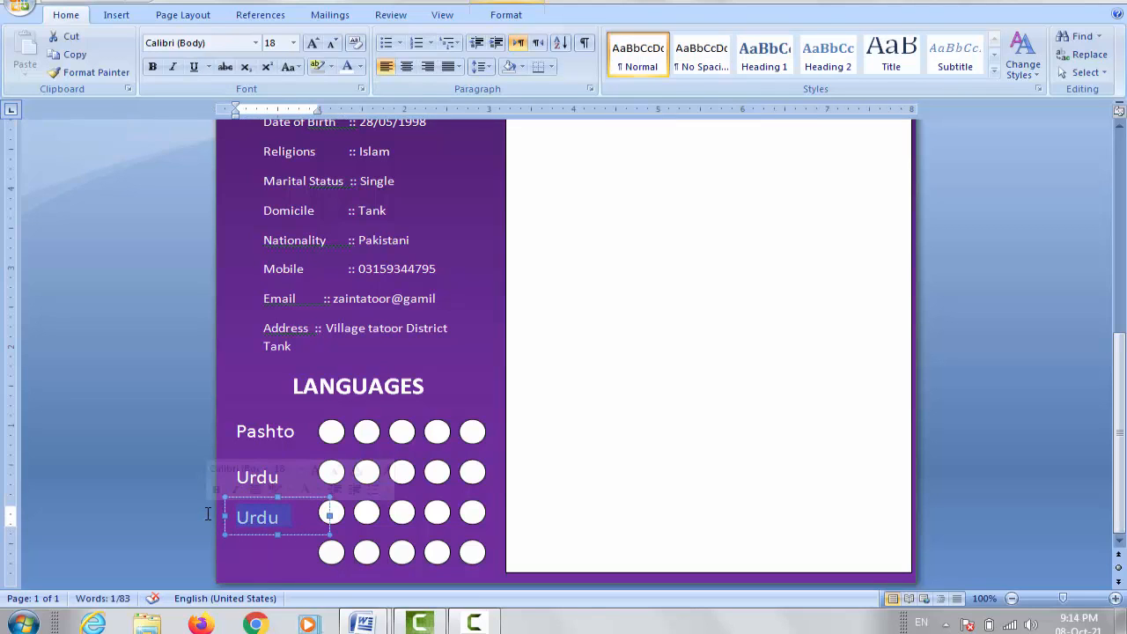
pyautogui.write('English')
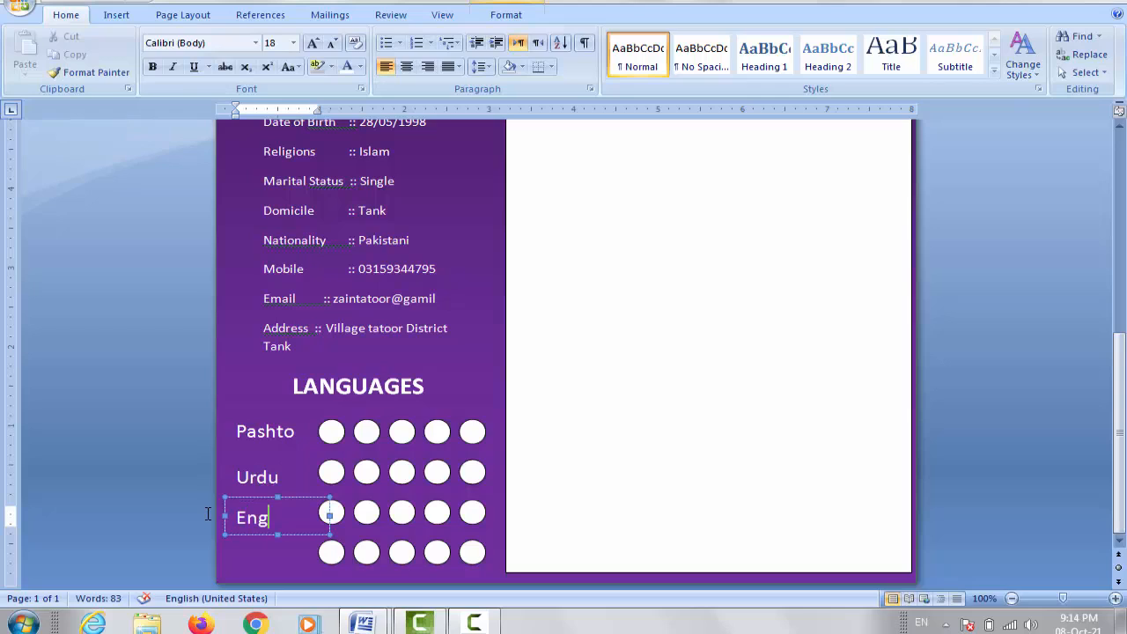
pyautogui.click(292, 498)
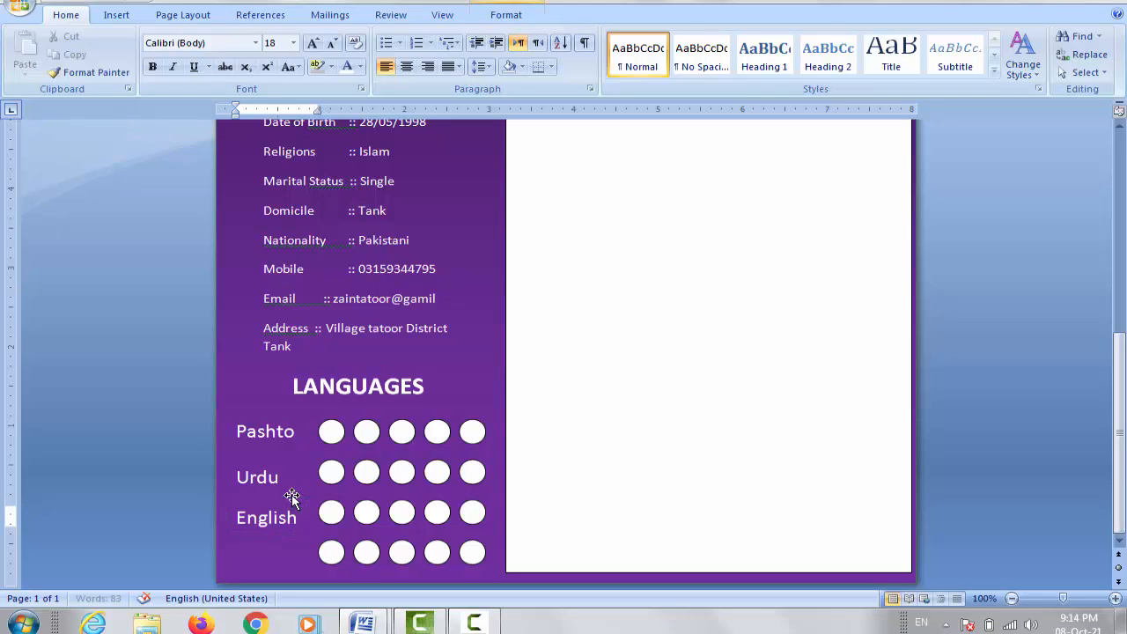
pyautogui.moveTo(291, 529); pyautogui.dragTo(197, 560)
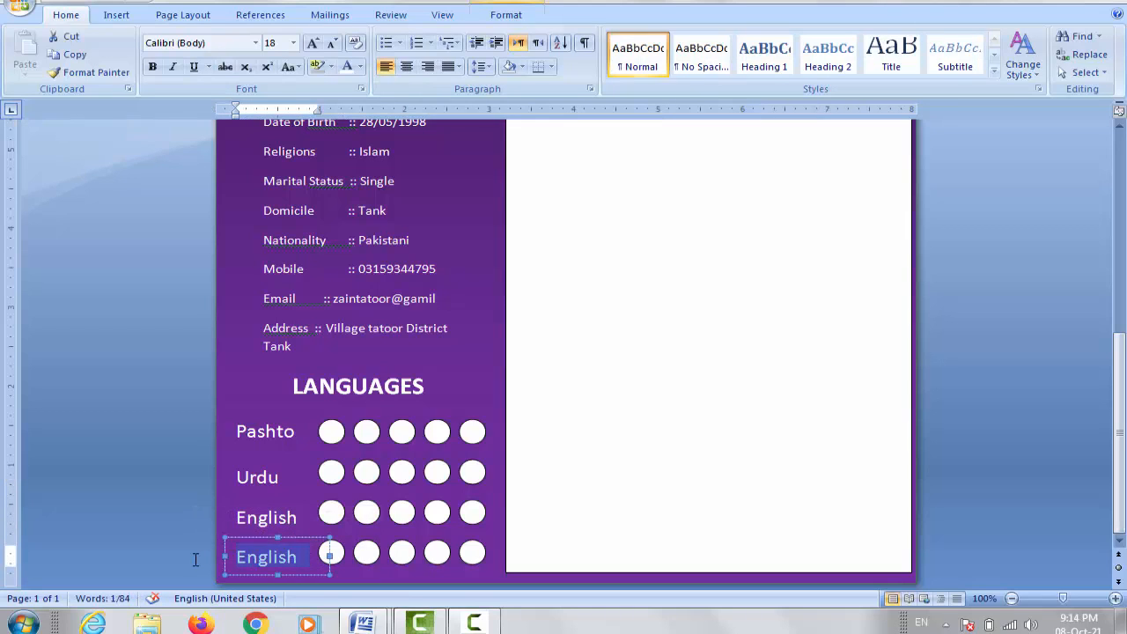
pyautogui.write('Sar')
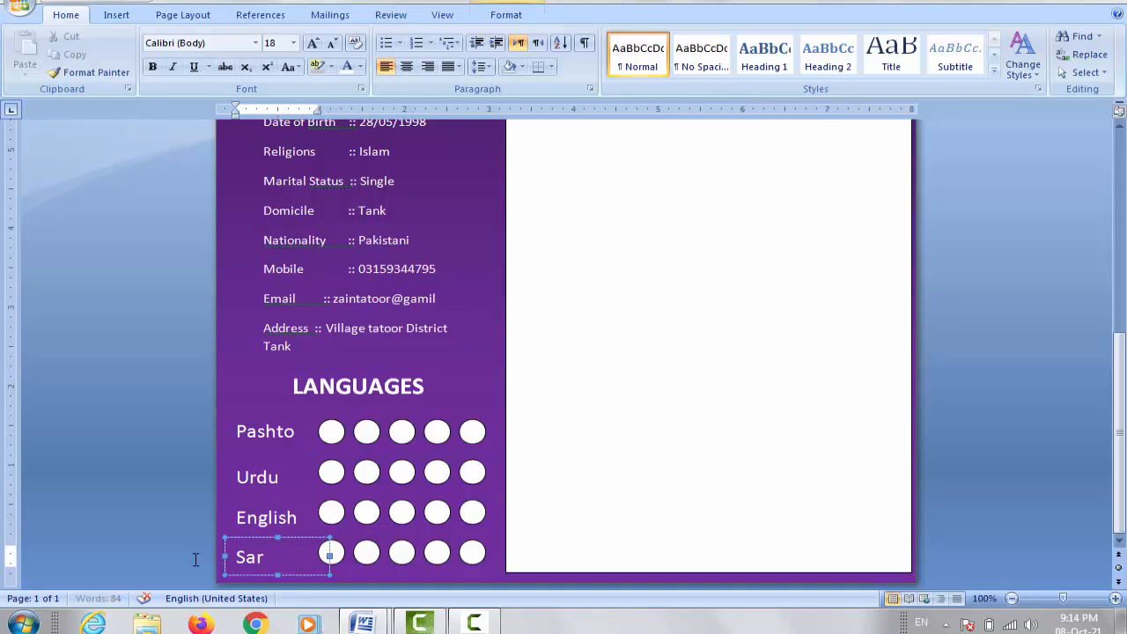
pyautogui.write('ikee')
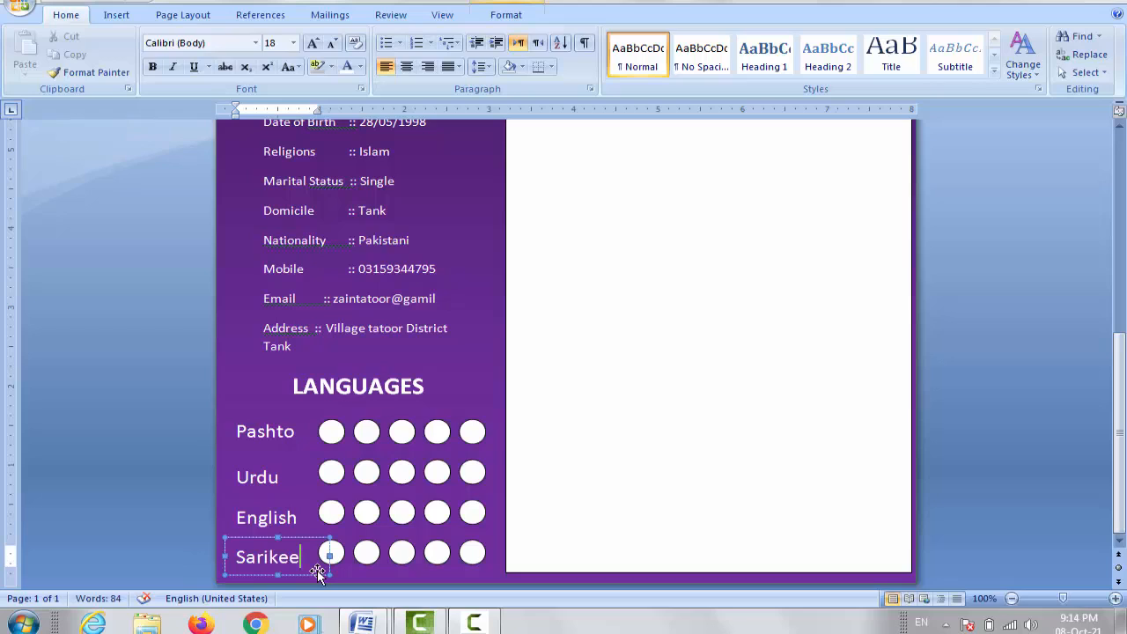
# Step: Nudge the Sarikee label up slightly and add 'Sarikee' to the dictionary
pyautogui.click(290, 539)
pyautogui.hotkey('ctrl', 'Up')
pyautogui.click(277, 555)
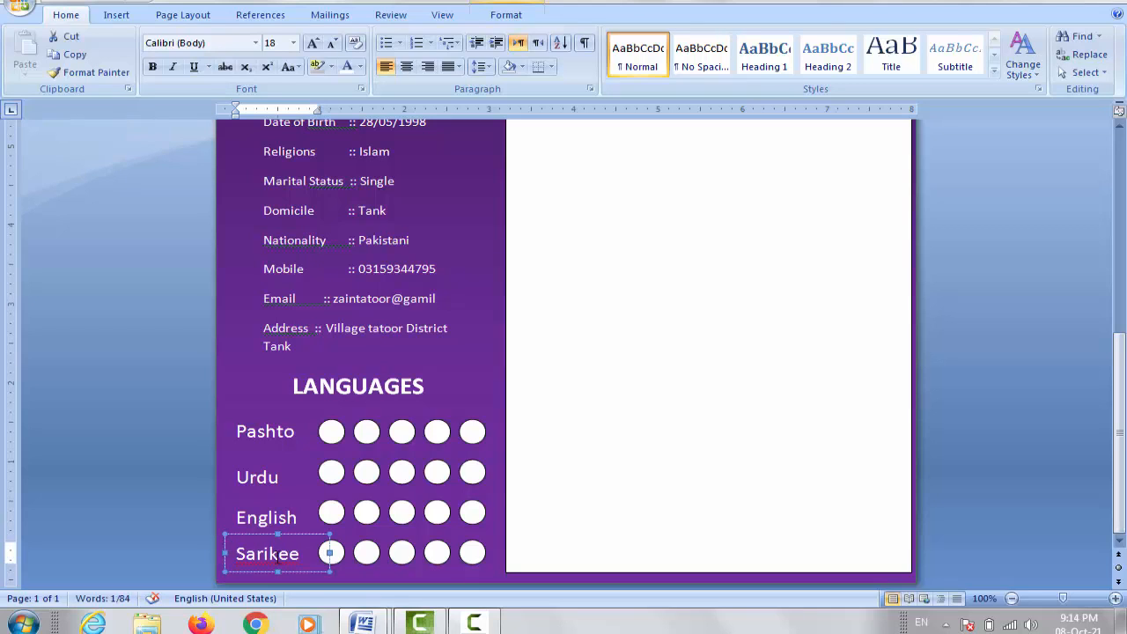
pyautogui.rightClick(276, 555)
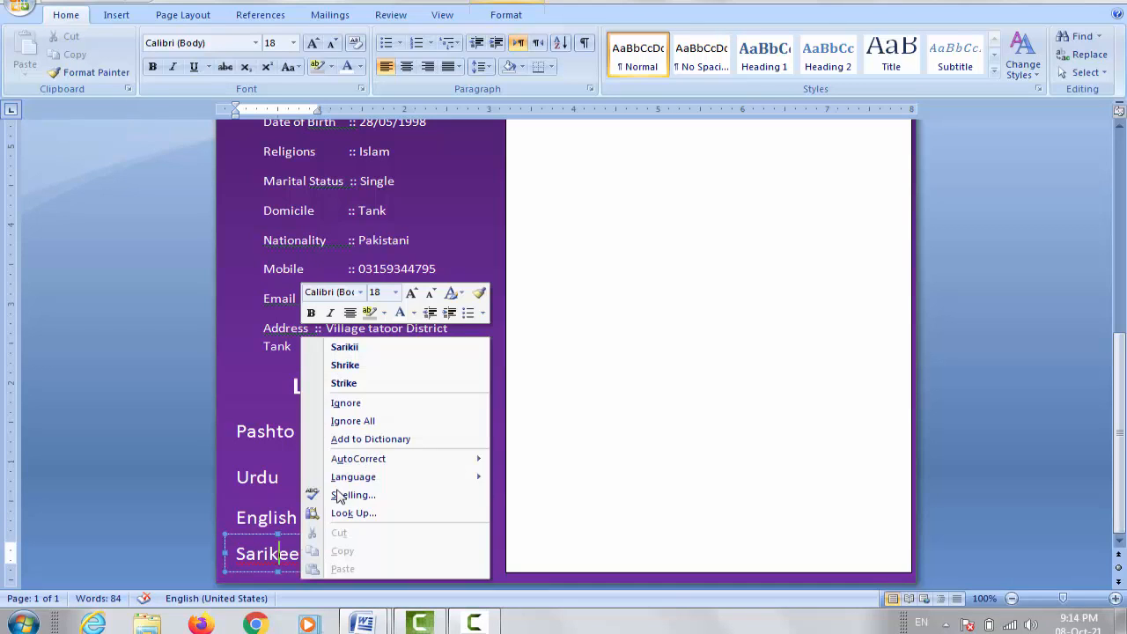
pyautogui.click(388, 440)
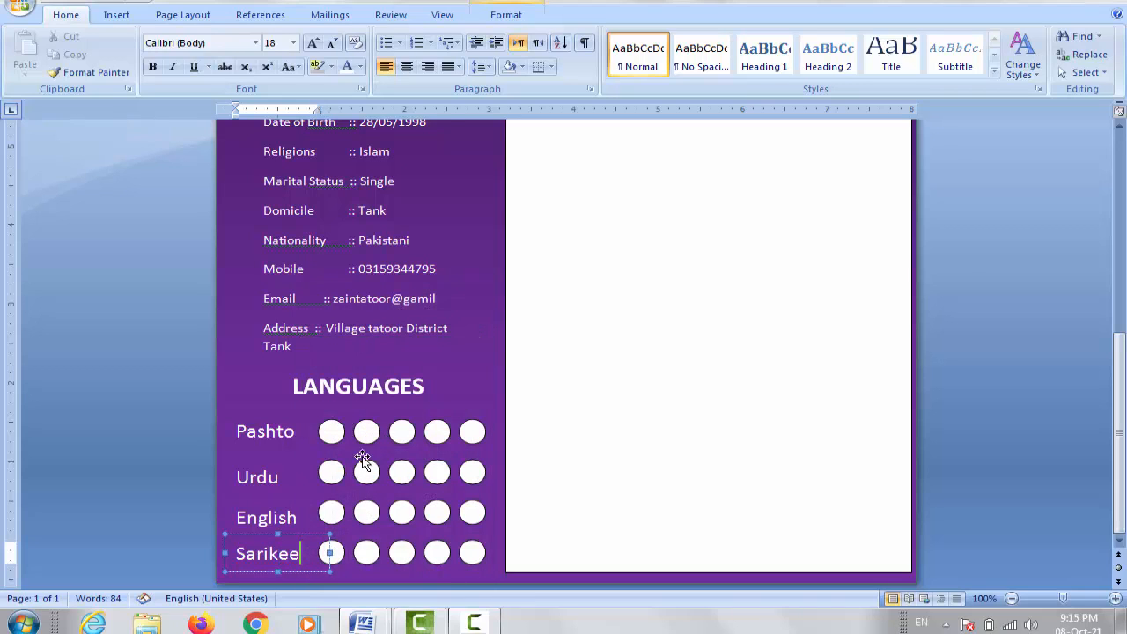
# Step: Nudge the English and Urdu labels up so they align with their circle rows
pyautogui.click(287, 517)
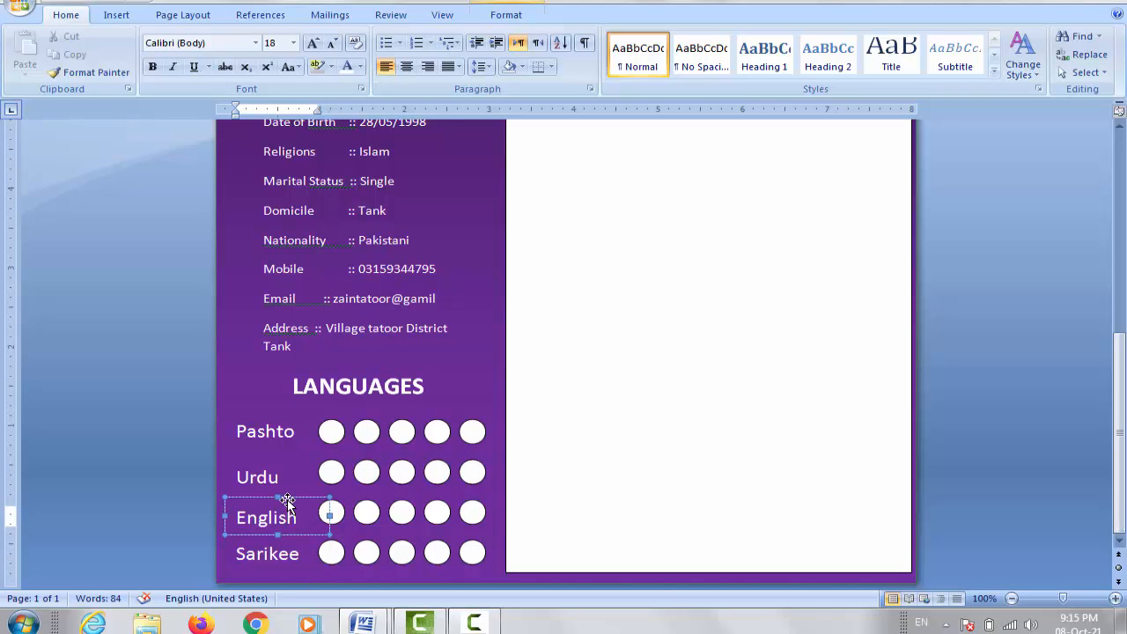
pyautogui.click(288, 499)
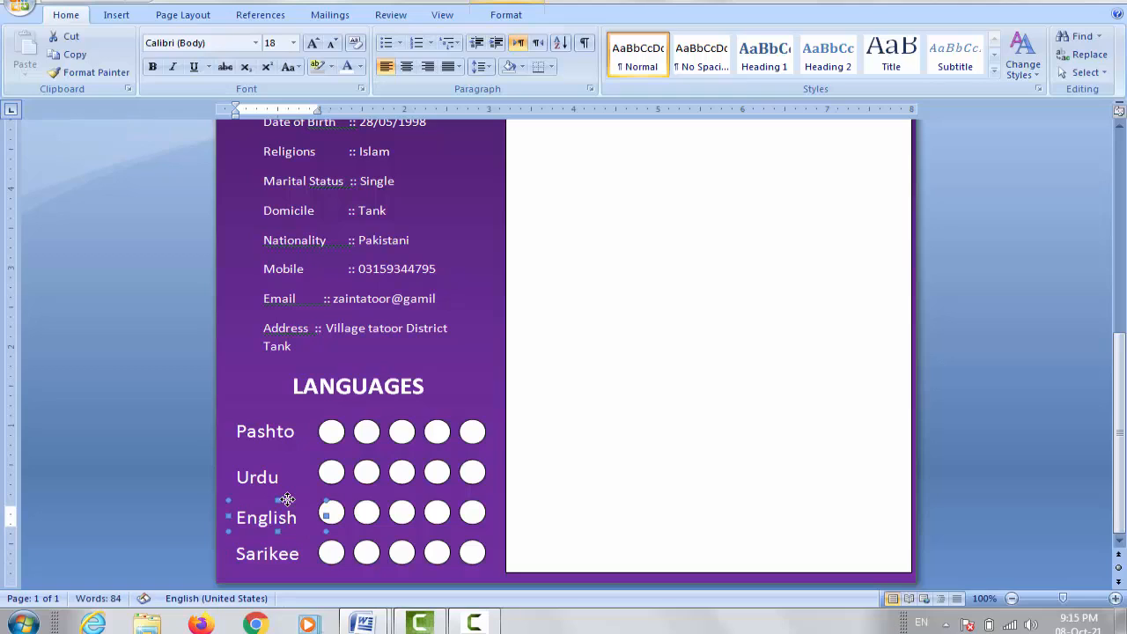
pyautogui.hotkey('ctrl', 'Up')
pyautogui.hotkey('ctrl', 'Up')
pyautogui.hotkey('ctrl', 'Up')
pyautogui.hotkey('ctrl', 'Up')
pyautogui.hotkey('ctrl', 'Up')
pyautogui.hotkey('ctrl', 'Up')
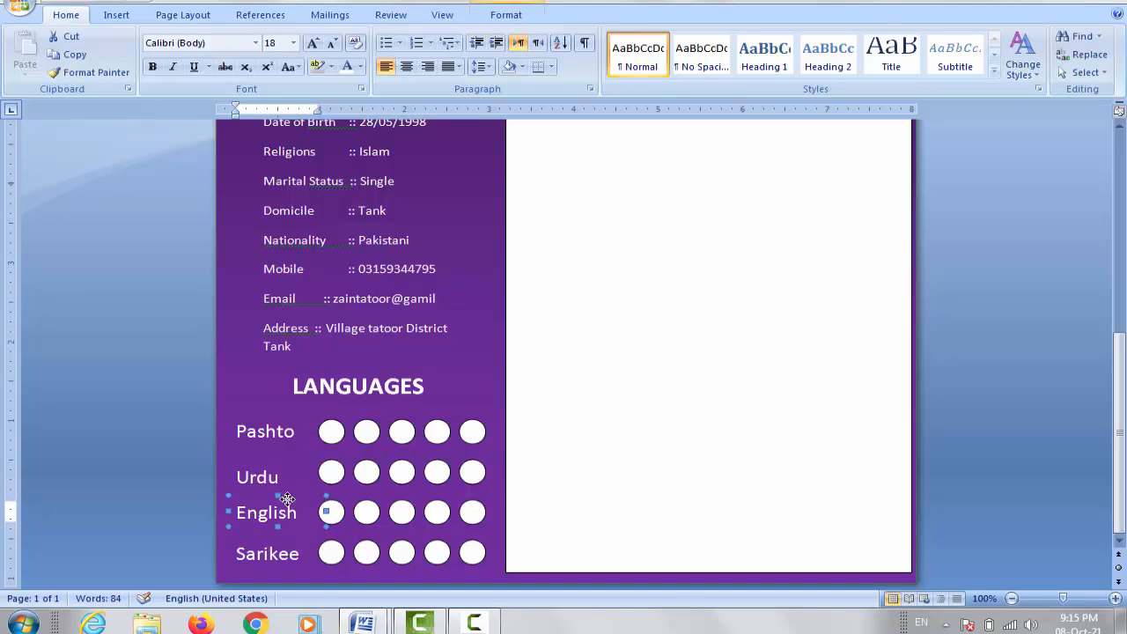
pyautogui.hotkey('ctrl', 'Up')
pyautogui.click(267, 476)
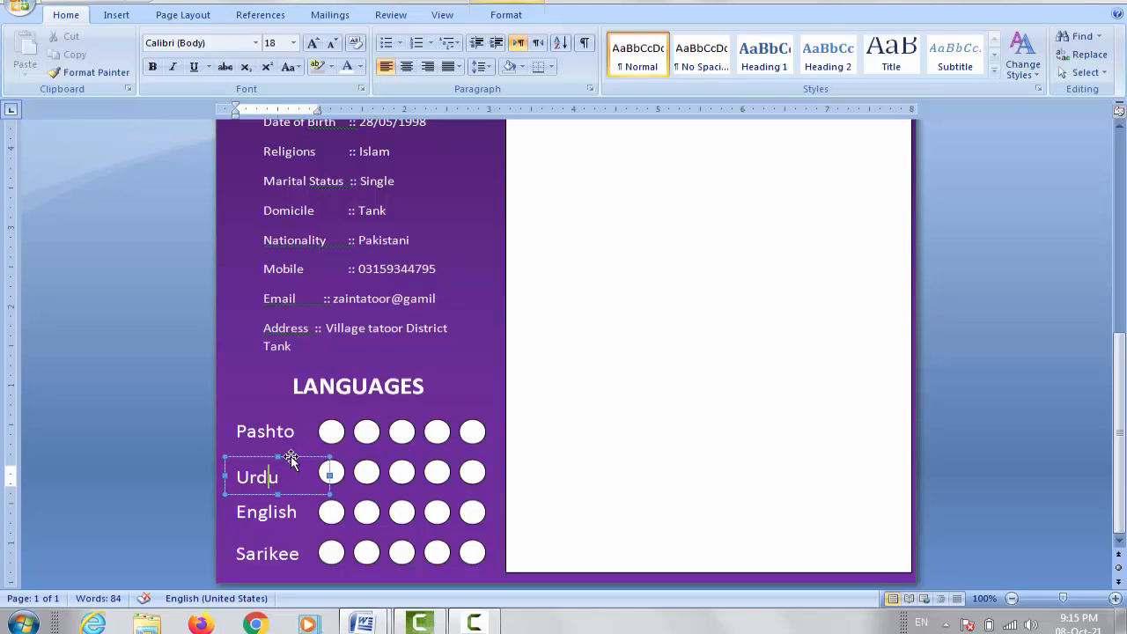
pyautogui.click(291, 456)
pyautogui.hotkey('ctrl', 'Up')
pyautogui.hotkey('ctrl', 'Up')
pyautogui.hotkey('ctrl', 'Up')
pyautogui.hotkey('ctrl', 'Up')
pyautogui.hotkey('ctrl', 'Up')
pyautogui.hotkey('ctrl', 'Up')
pyautogui.hotkey('ctrl', 'Up')
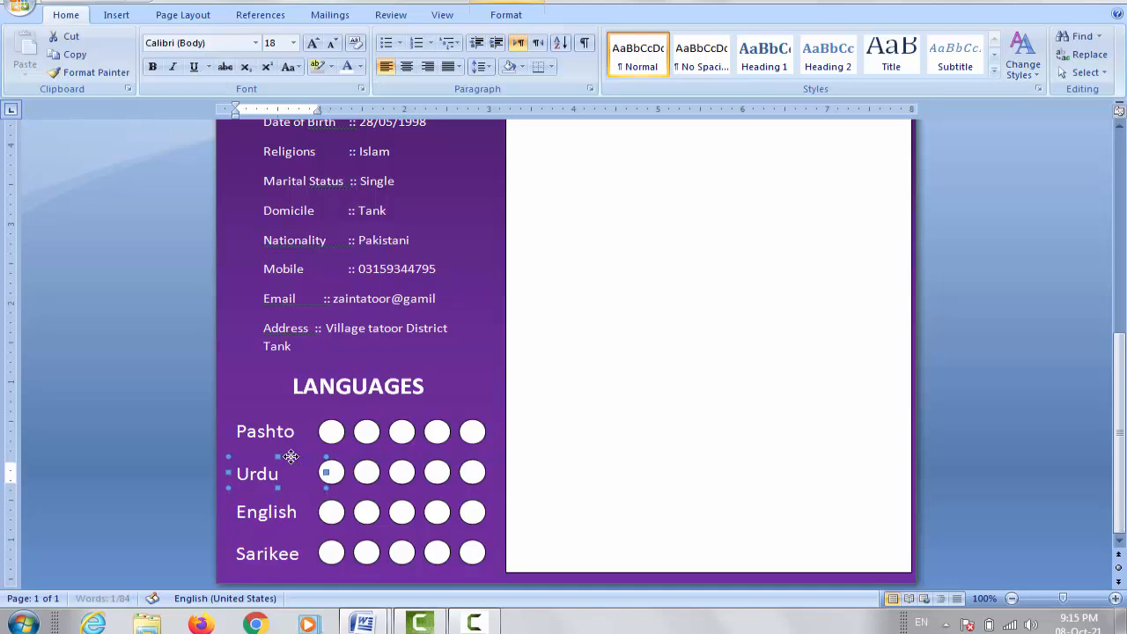
pyautogui.click(279, 553)
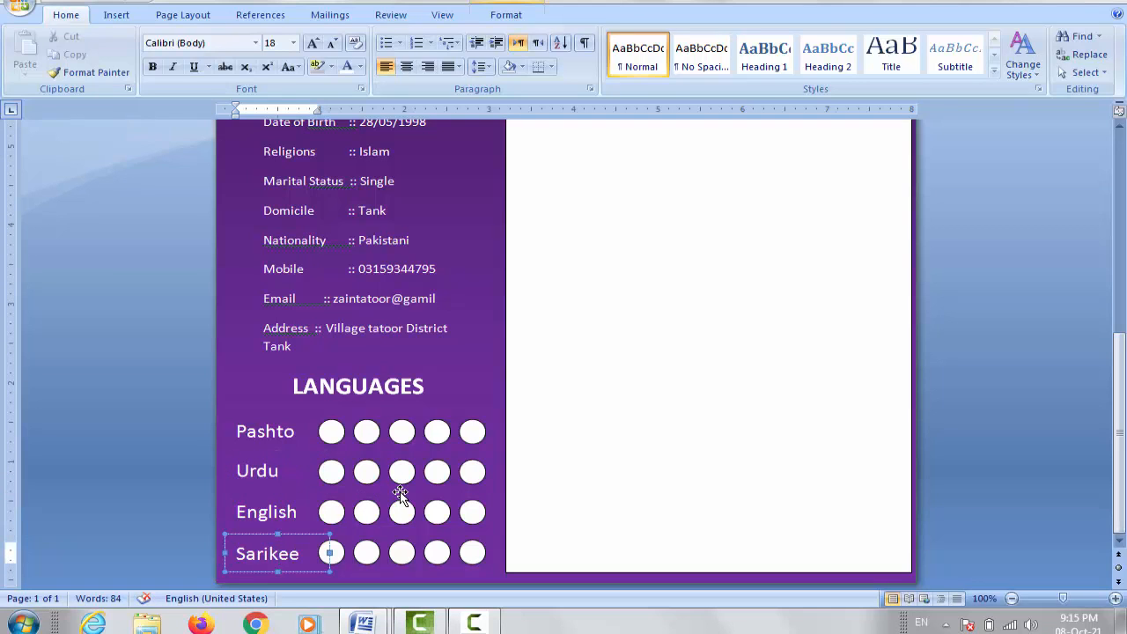
pyautogui.click(399, 431)
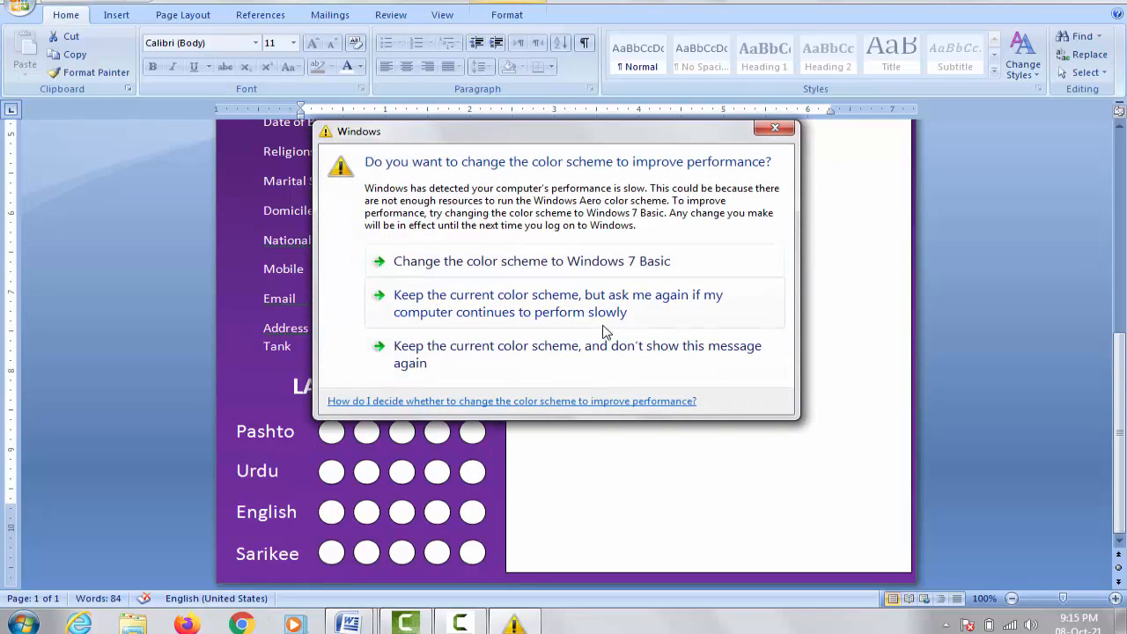
# Step: Make the fifth English circle hollow: No Fill, white outline, 2¼ pt weight
pyautogui.click(579, 356)
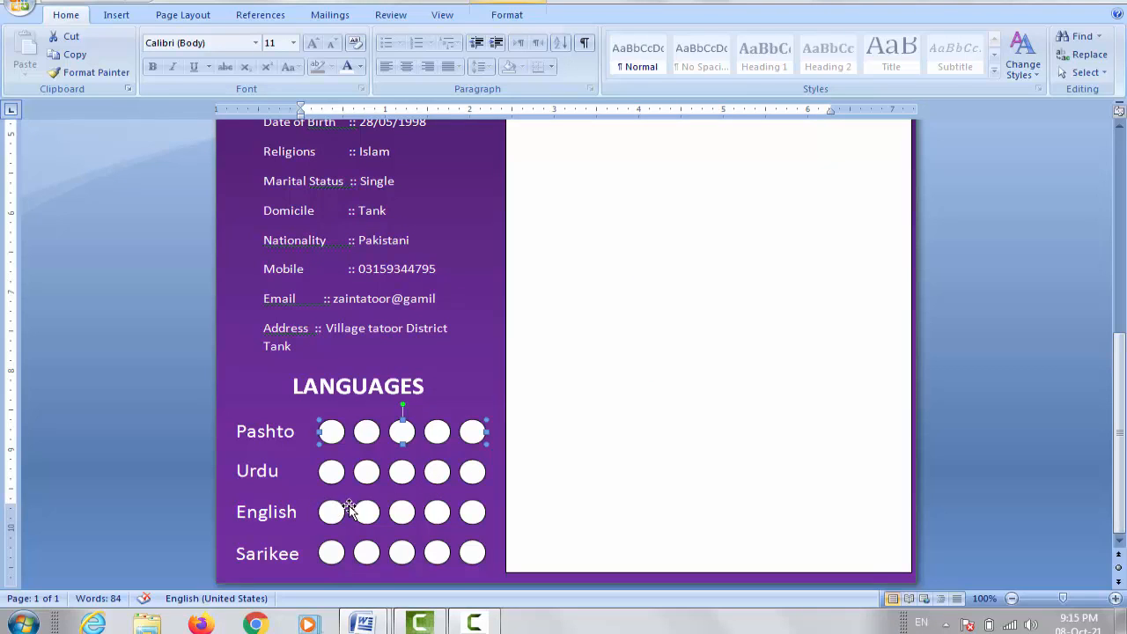
pyautogui.click(475, 511)
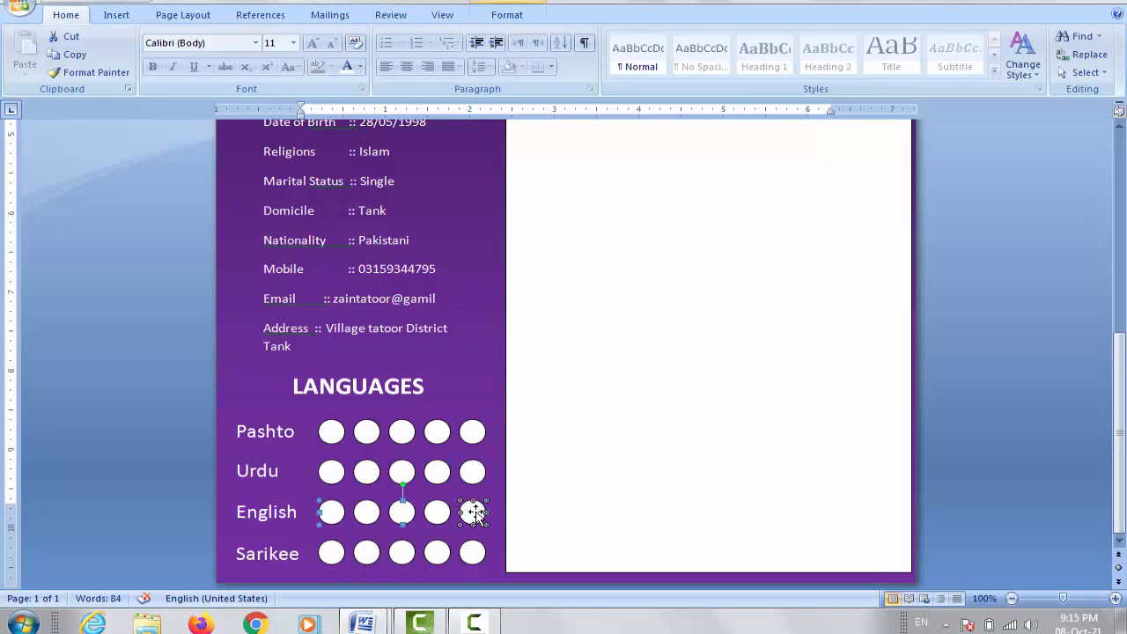
pyautogui.doubleClick(476, 512)
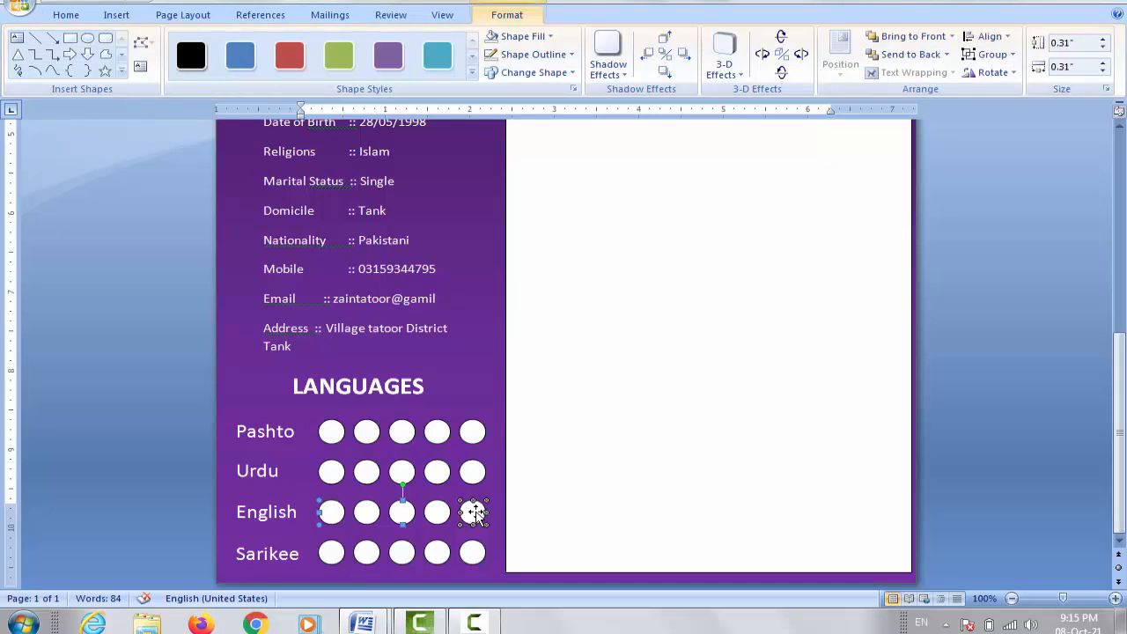
pyautogui.click(550, 37)
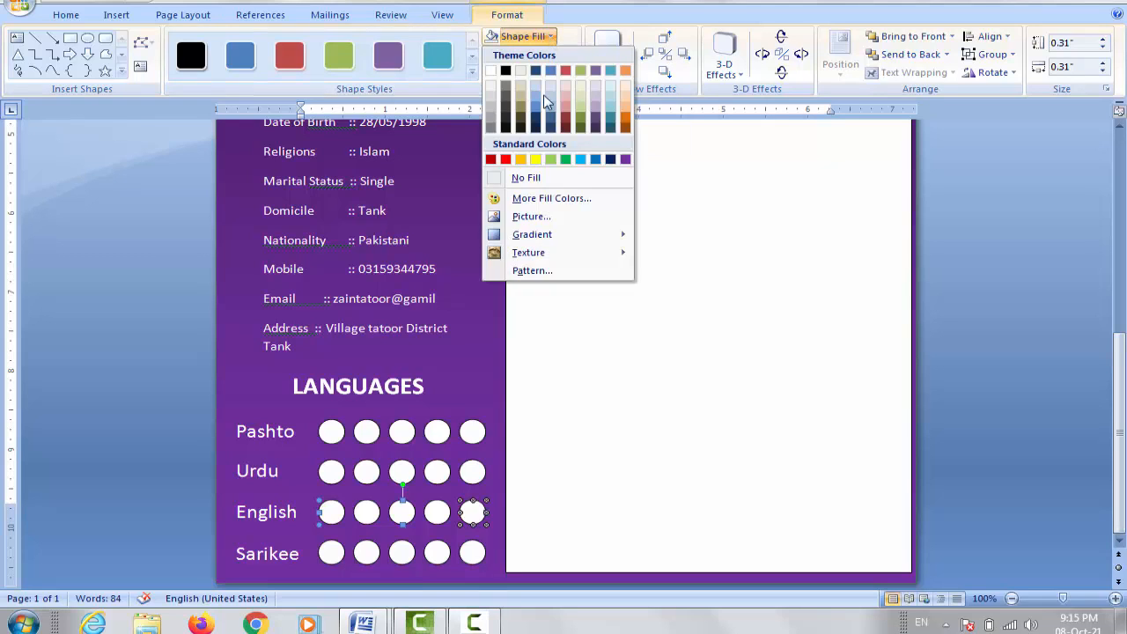
pyautogui.click(537, 179)
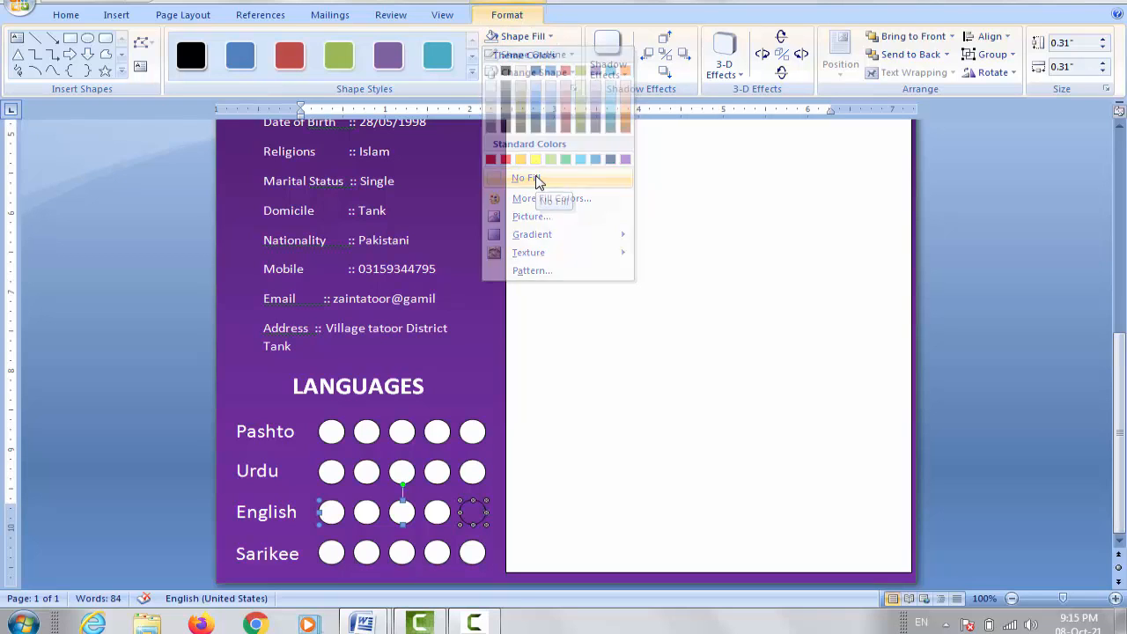
pyautogui.click(566, 57)
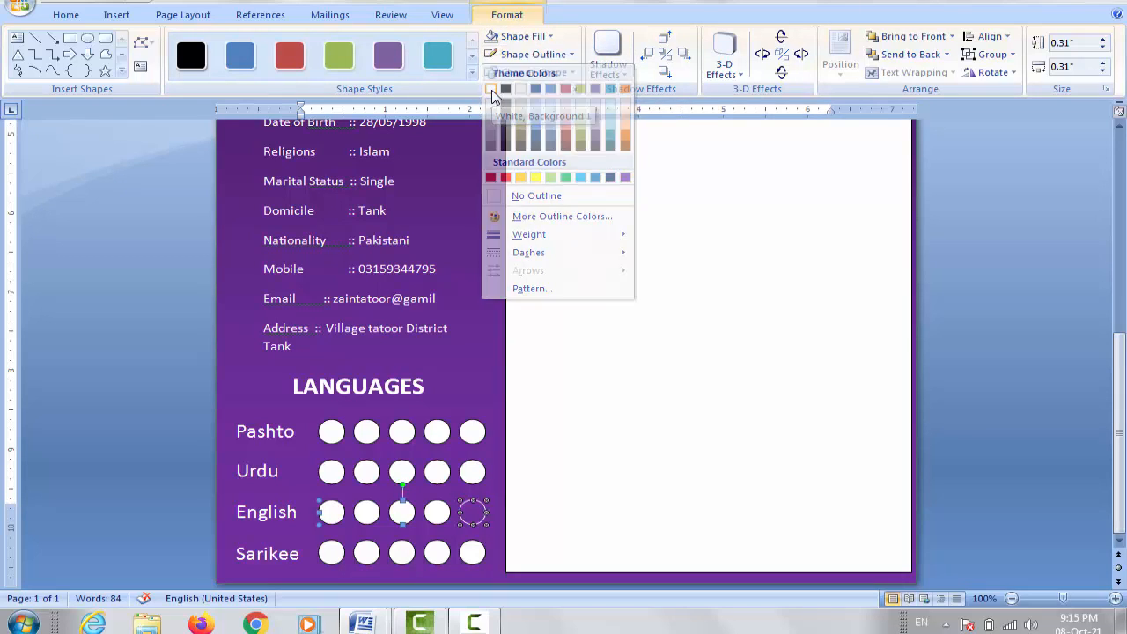
pyautogui.click(491, 90)
pyautogui.click(556, 56)
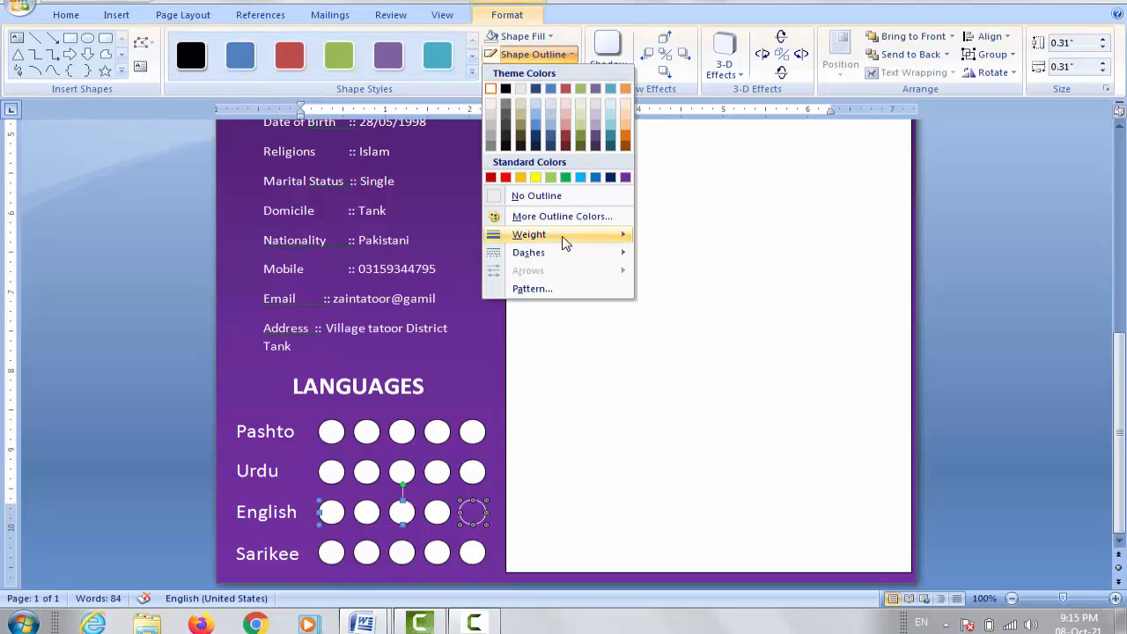
pyautogui.moveTo(556, 226)
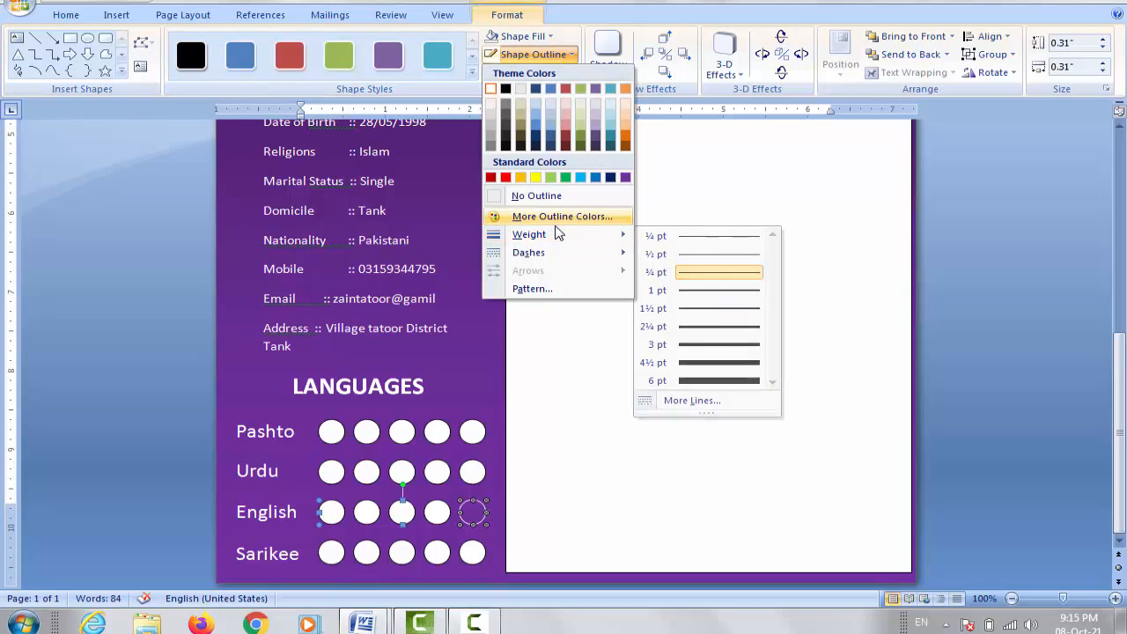
pyautogui.click(718, 326)
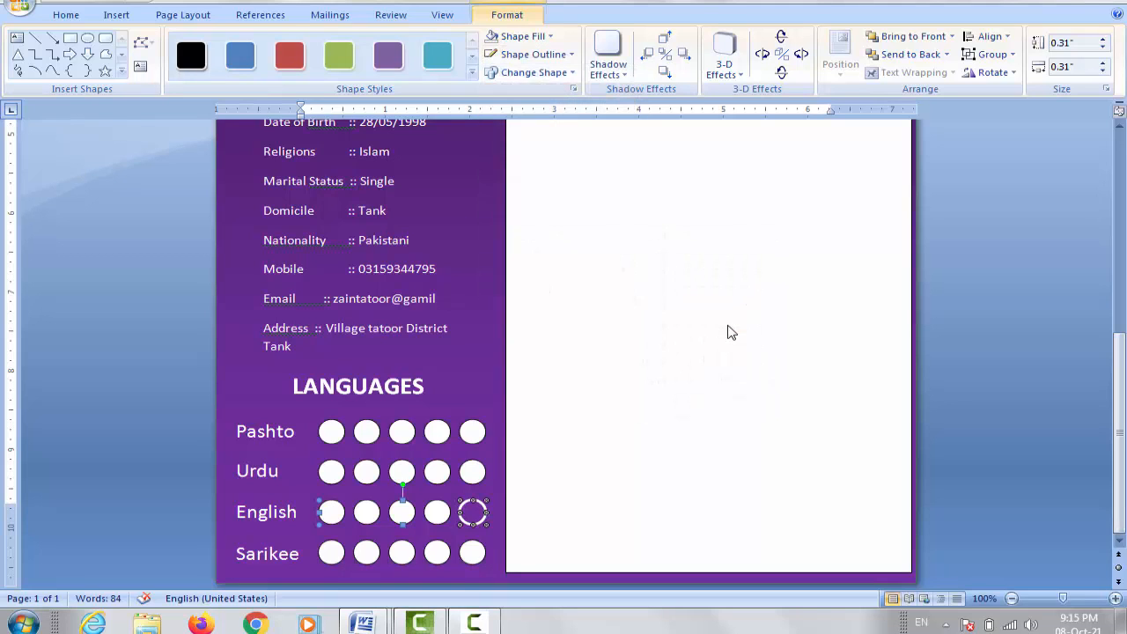
# Step: Give the fourth English circle No Fill and a white 2¼ pt outline
pyautogui.click(440, 517)
pyautogui.click(550, 39)
pyautogui.click(537, 179)
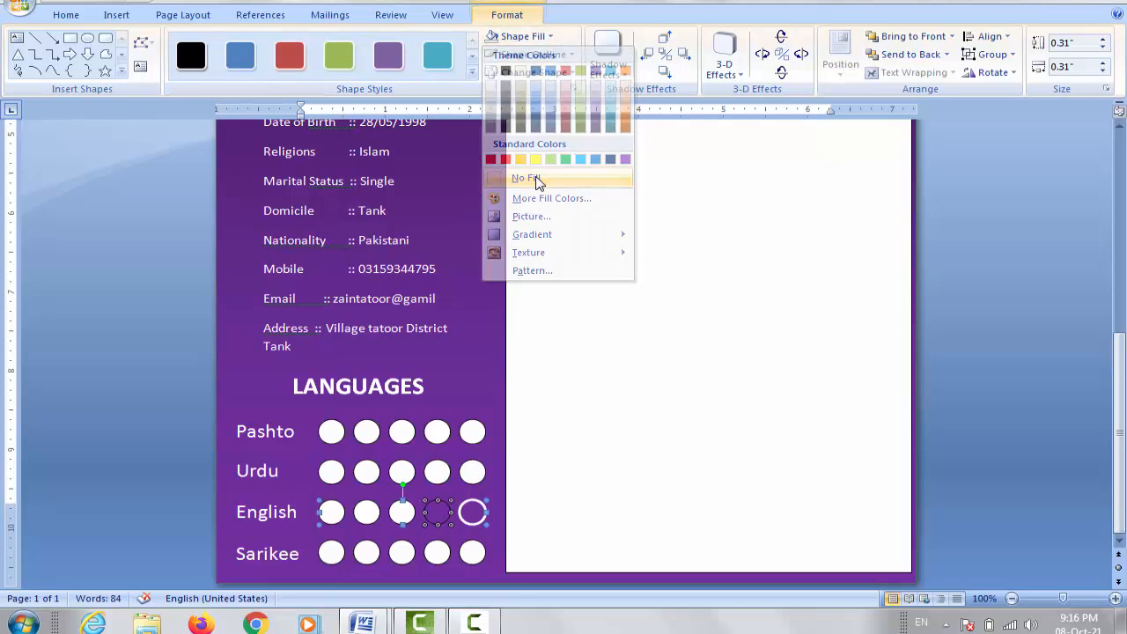
pyautogui.click(533, 54)
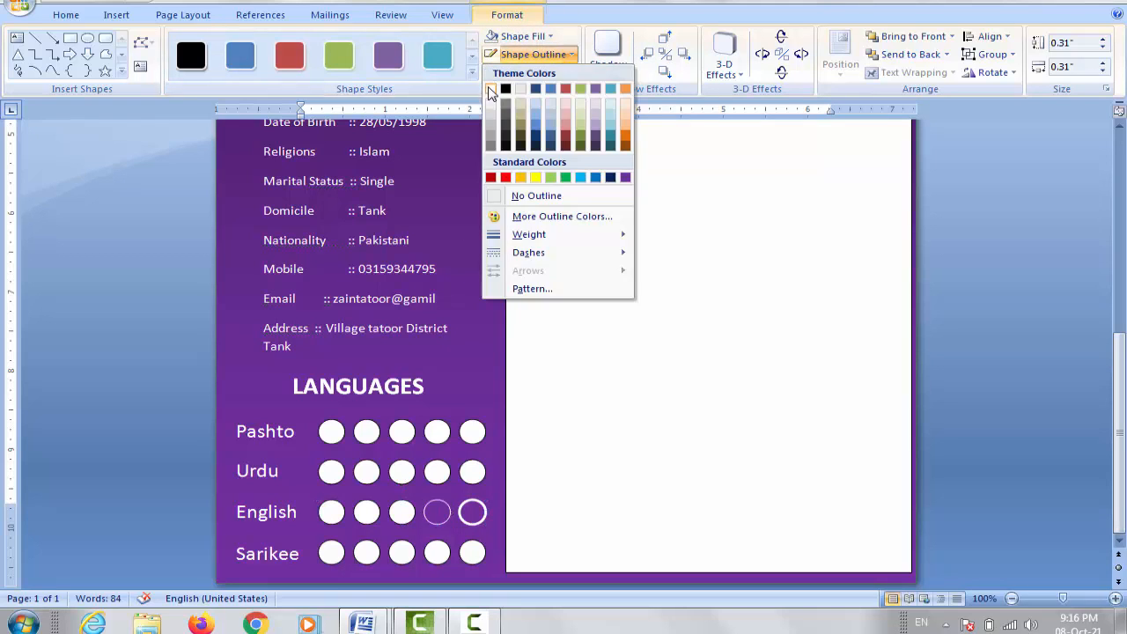
pyautogui.click(491, 88)
pyautogui.click(531, 55)
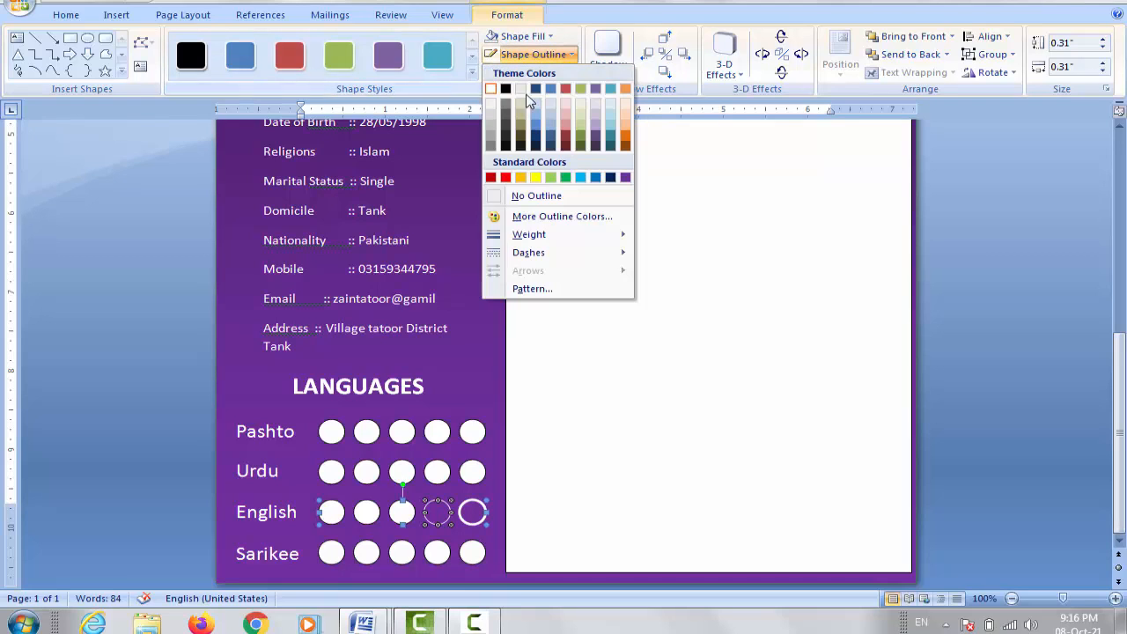
pyautogui.moveTo(544, 236)
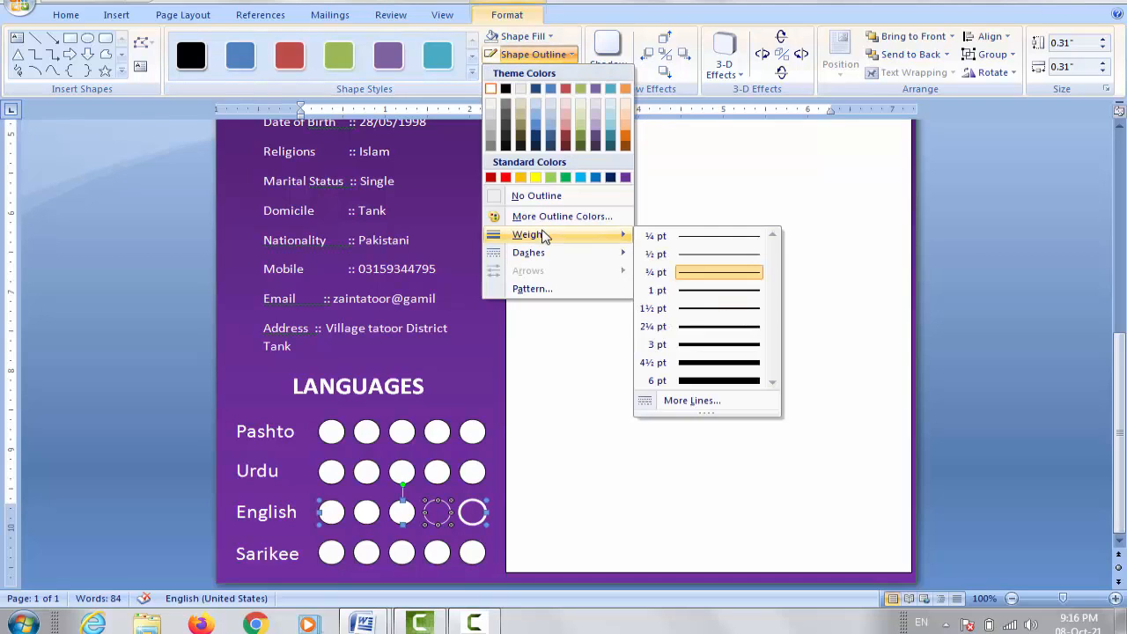
pyautogui.click(709, 330)
pyautogui.click(485, 576)
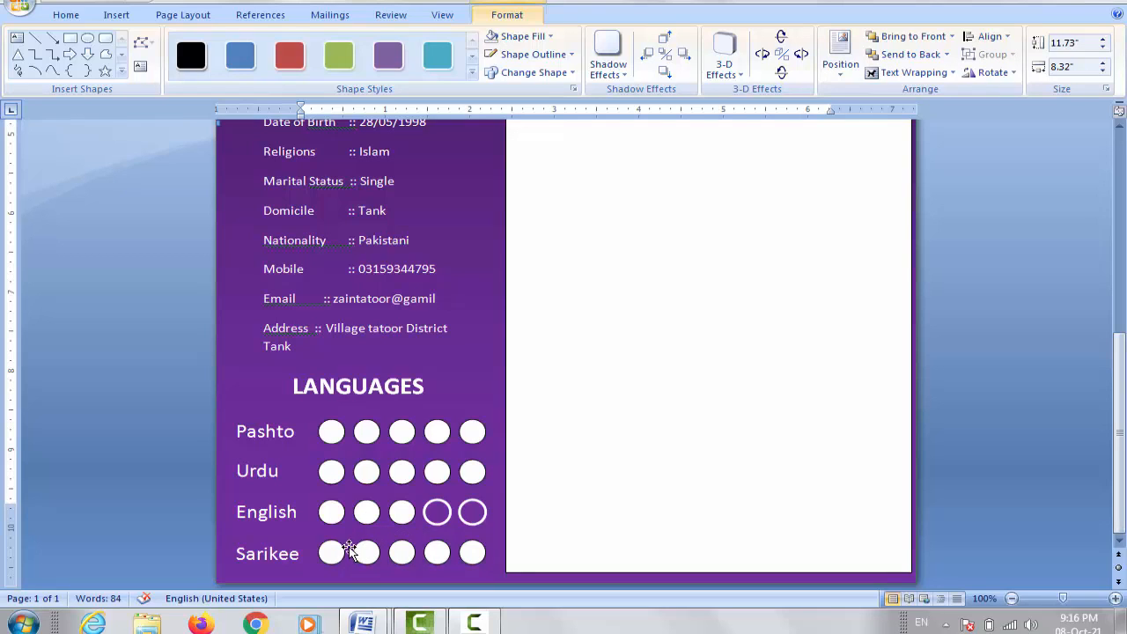
pyautogui.click(472, 552)
# Step: Make the fifth Sarikee circle hollow with No Fill and a white 2¼ pt outline
pyautogui.click(472, 553)
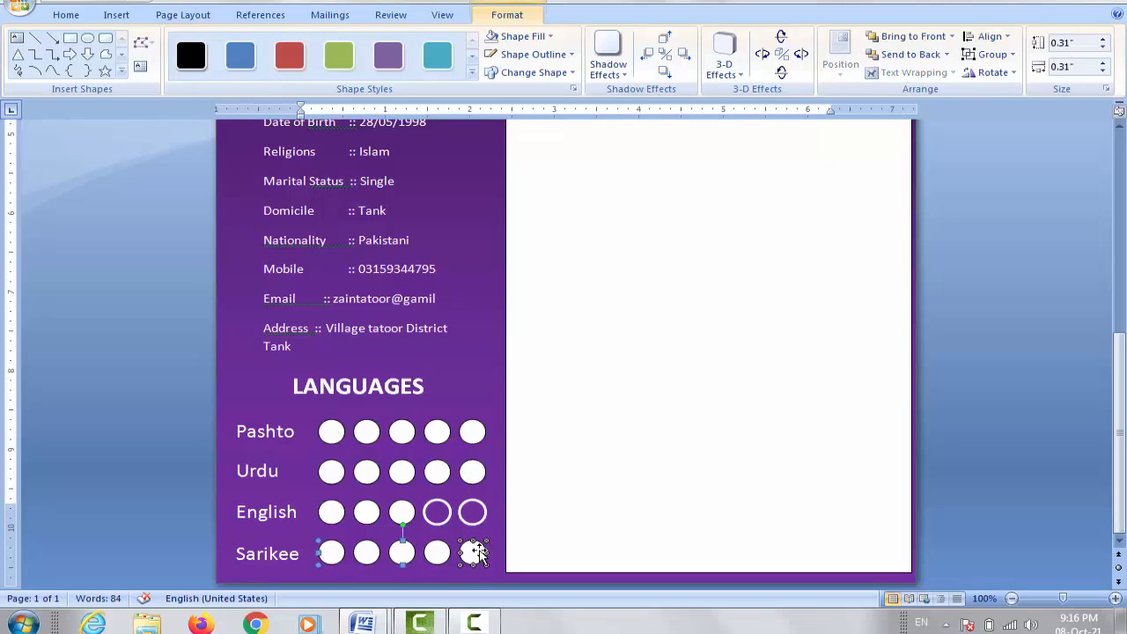
pyautogui.click(543, 40)
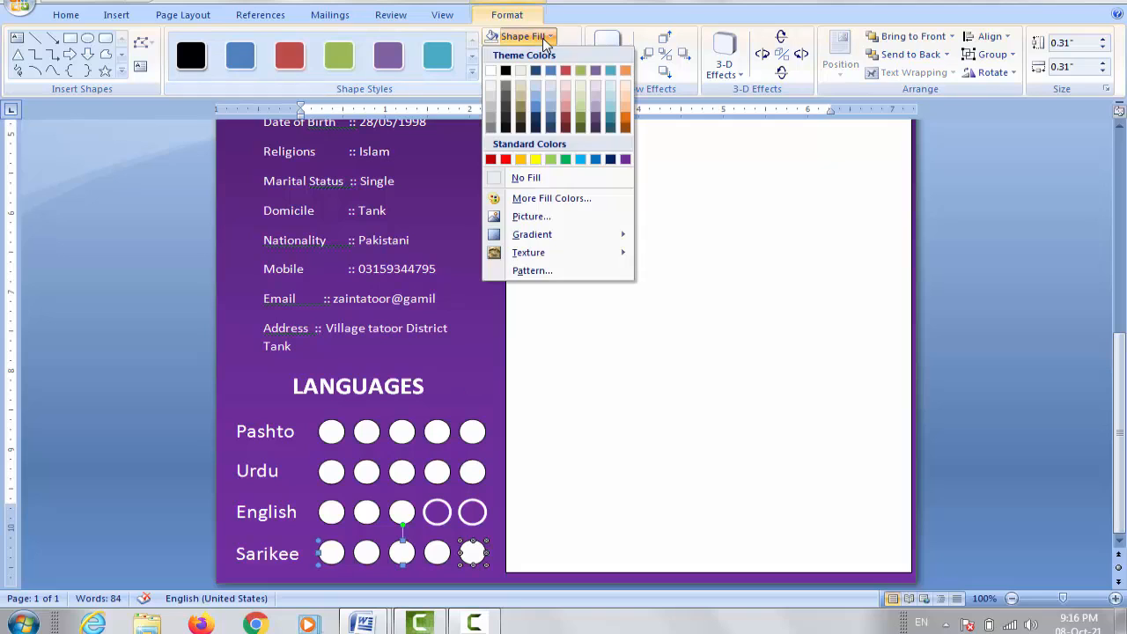
pyautogui.click(543, 177)
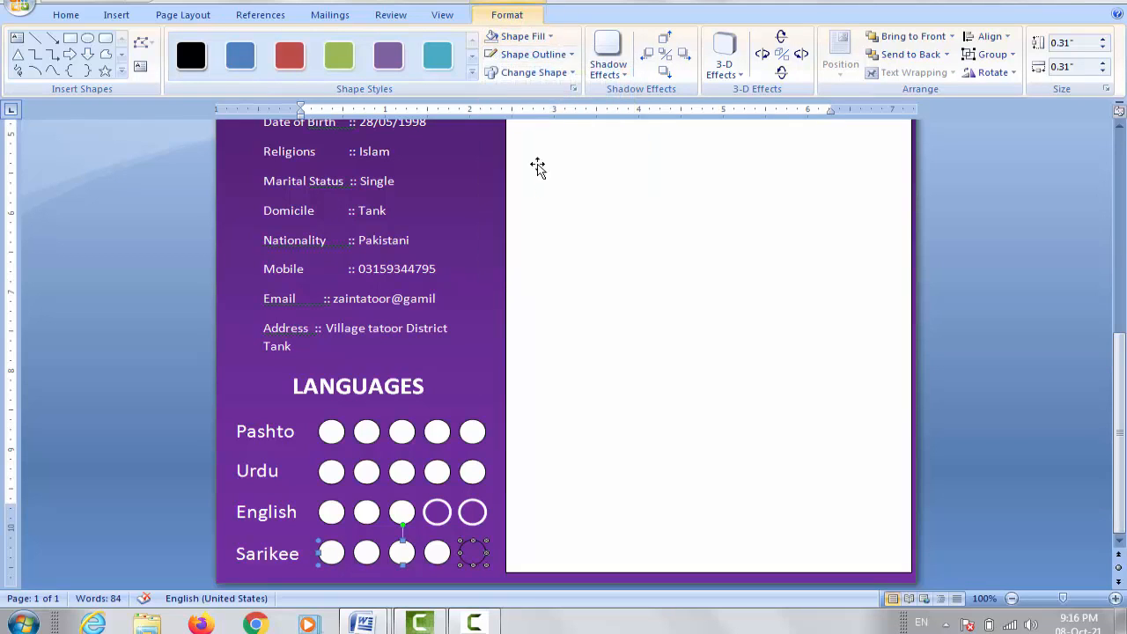
pyautogui.click(520, 59)
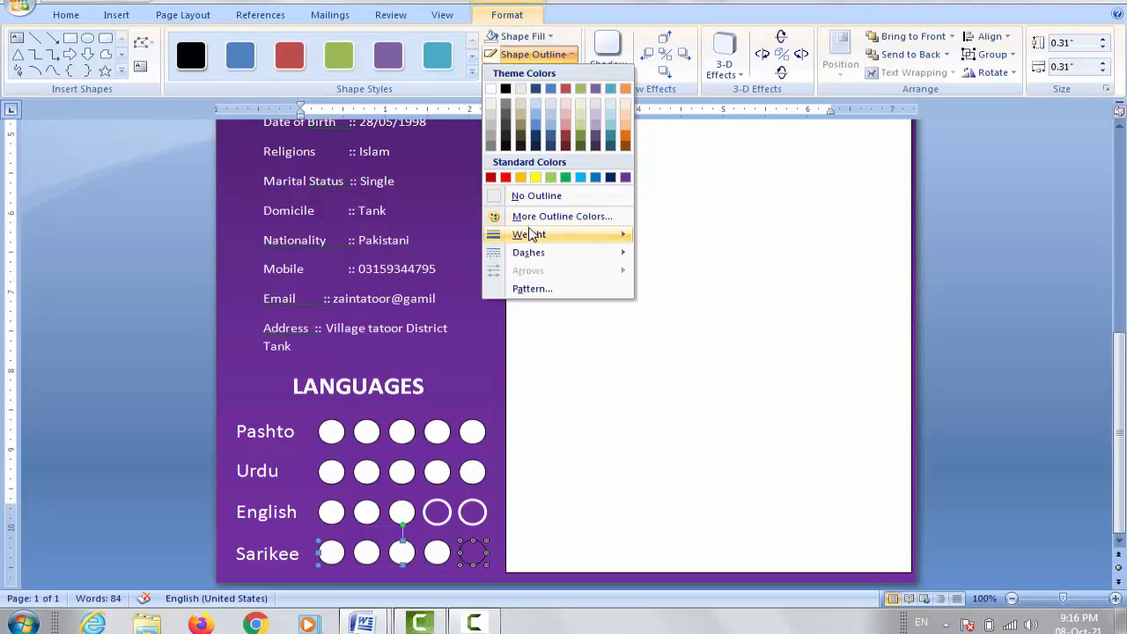
pyautogui.moveTo(532, 234)
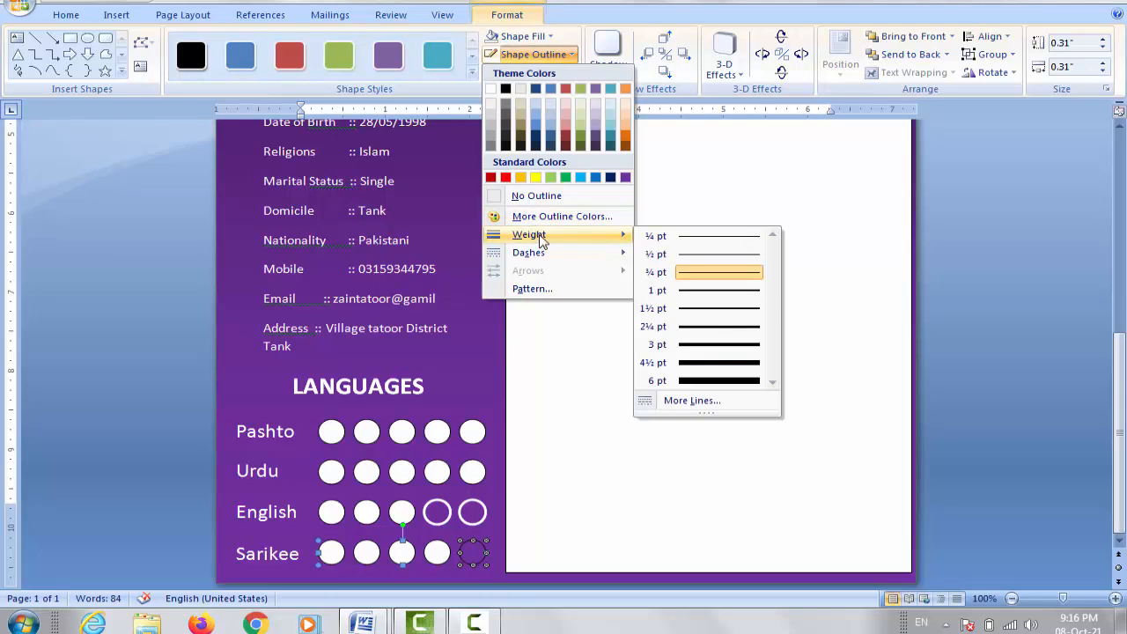
pyautogui.click(727, 329)
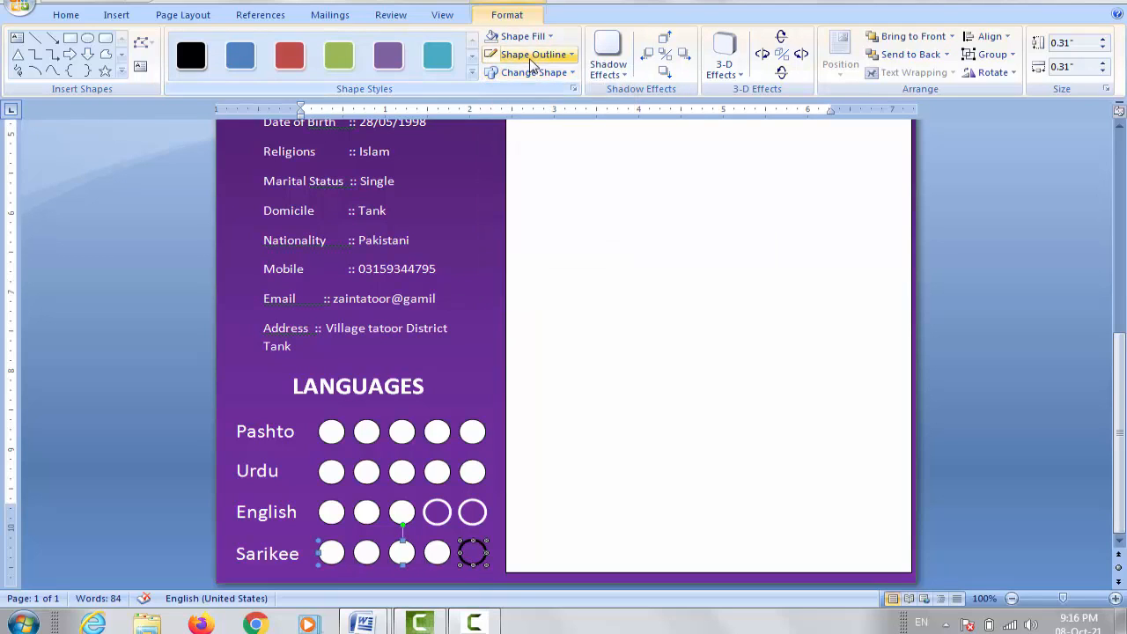
pyautogui.click(531, 58)
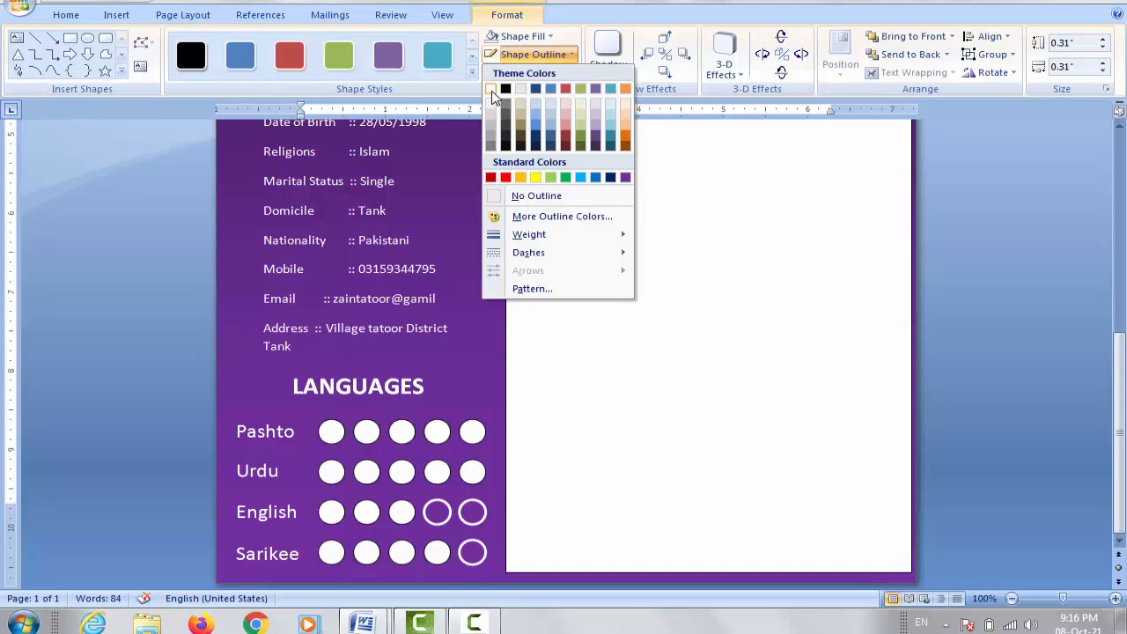
pyautogui.click(491, 91)
# Step: Give the fourth Sarikee circle No Fill and a white 2¼ pt outline
pyautogui.click(442, 554)
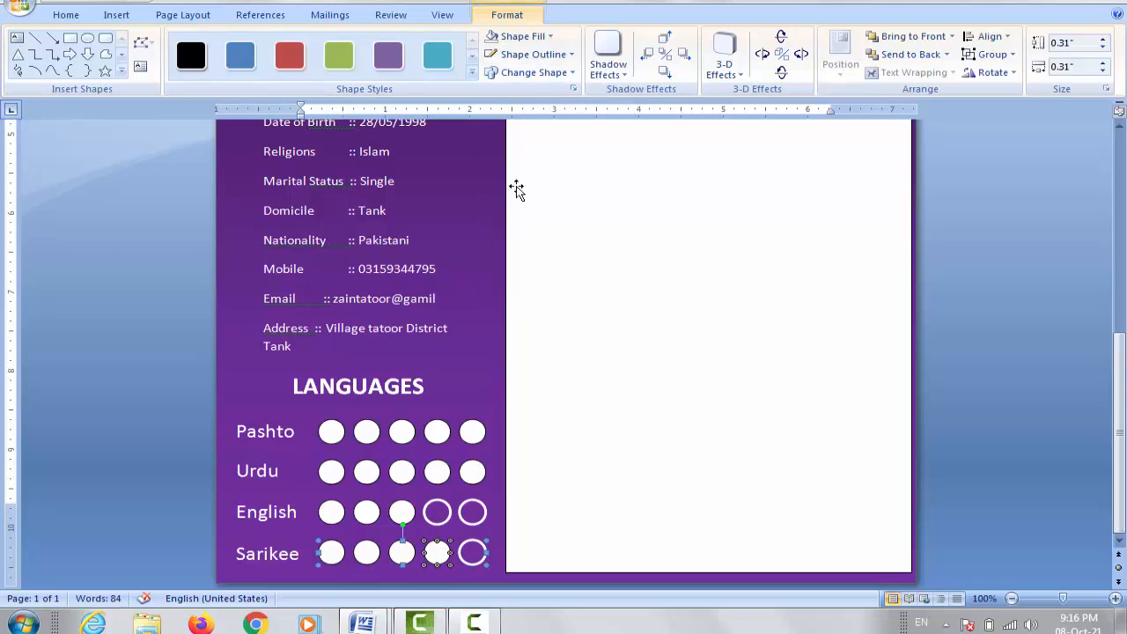
pyautogui.click(549, 37)
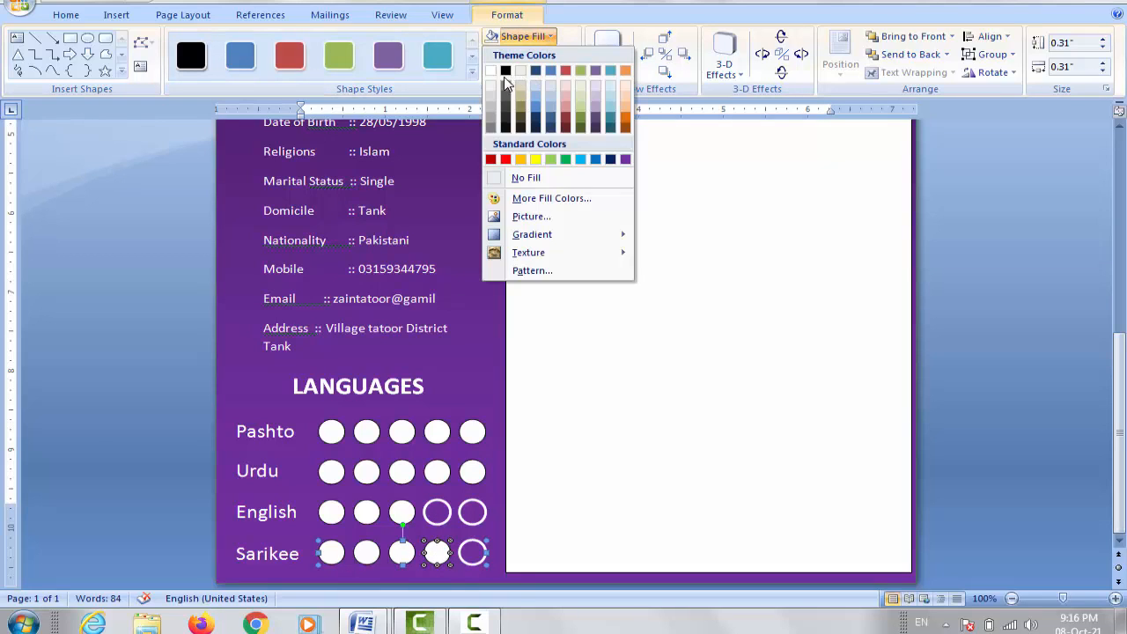
pyautogui.click(545, 184)
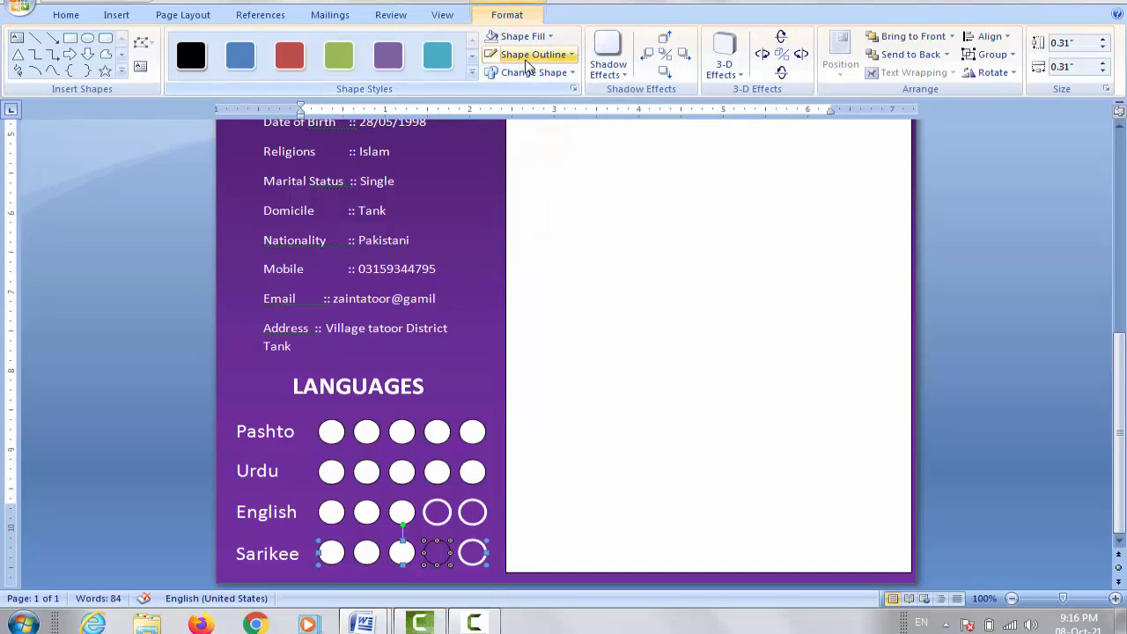
pyautogui.click(528, 57)
pyautogui.moveTo(544, 236)
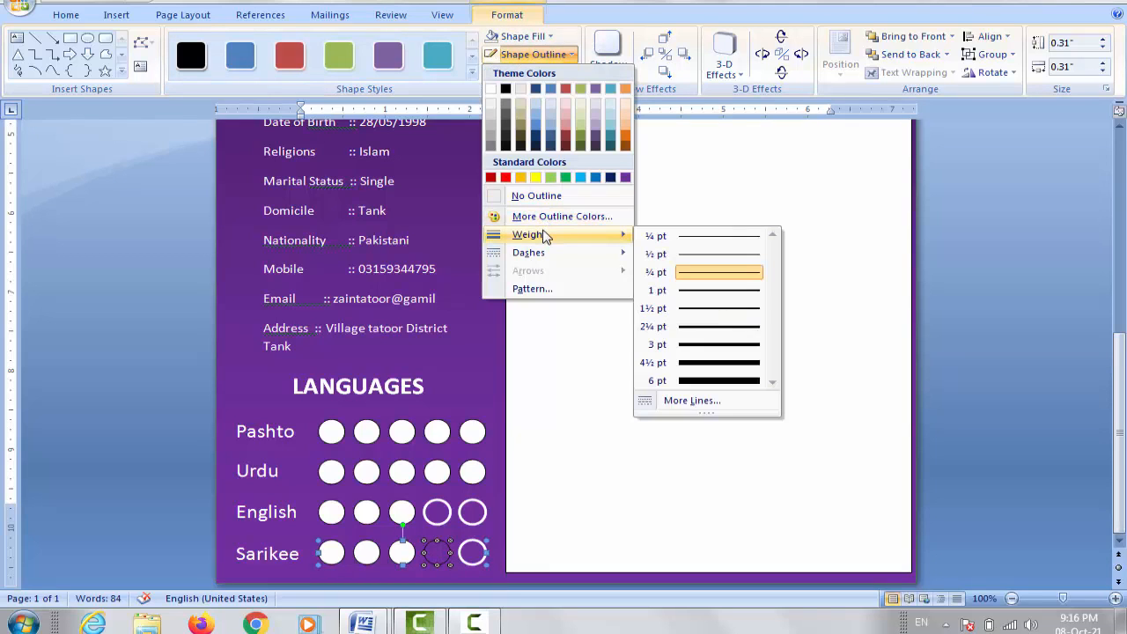
pyautogui.click(730, 335)
pyautogui.click(545, 56)
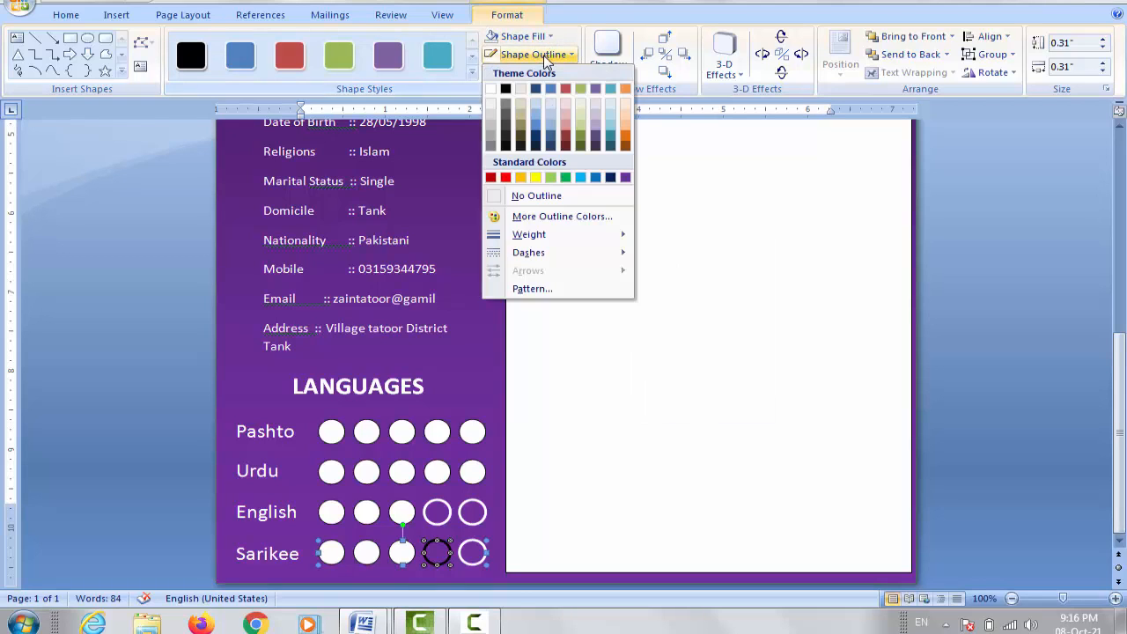
pyautogui.click(500, 92)
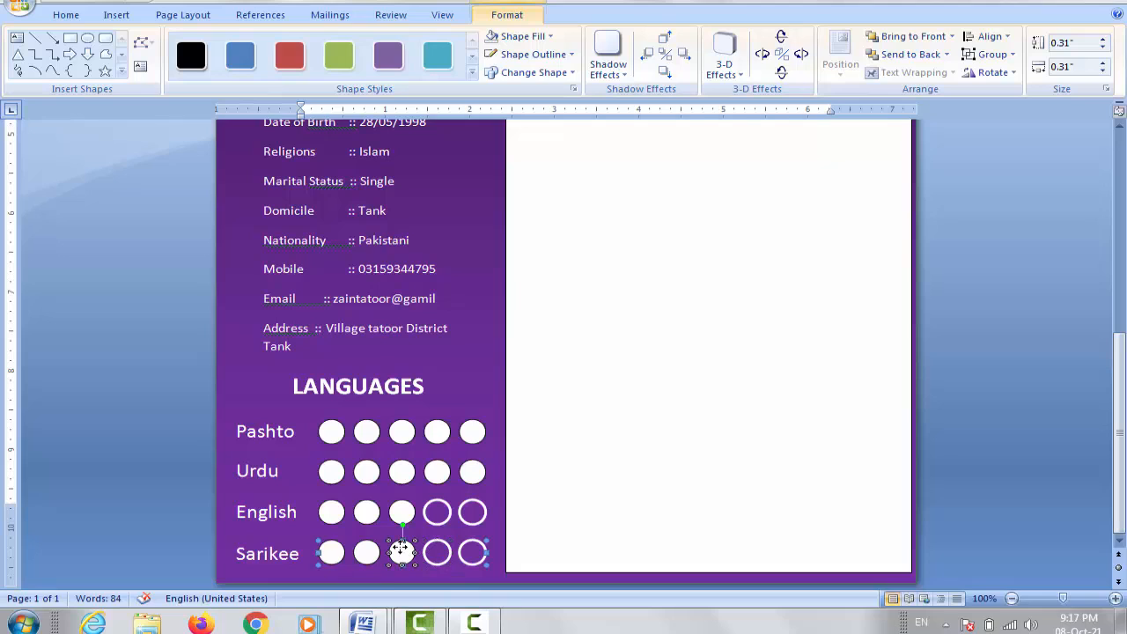
# Step: Give the third Sarikee circle No Fill and a white 2¼ pt outline
pyautogui.click(526, 36)
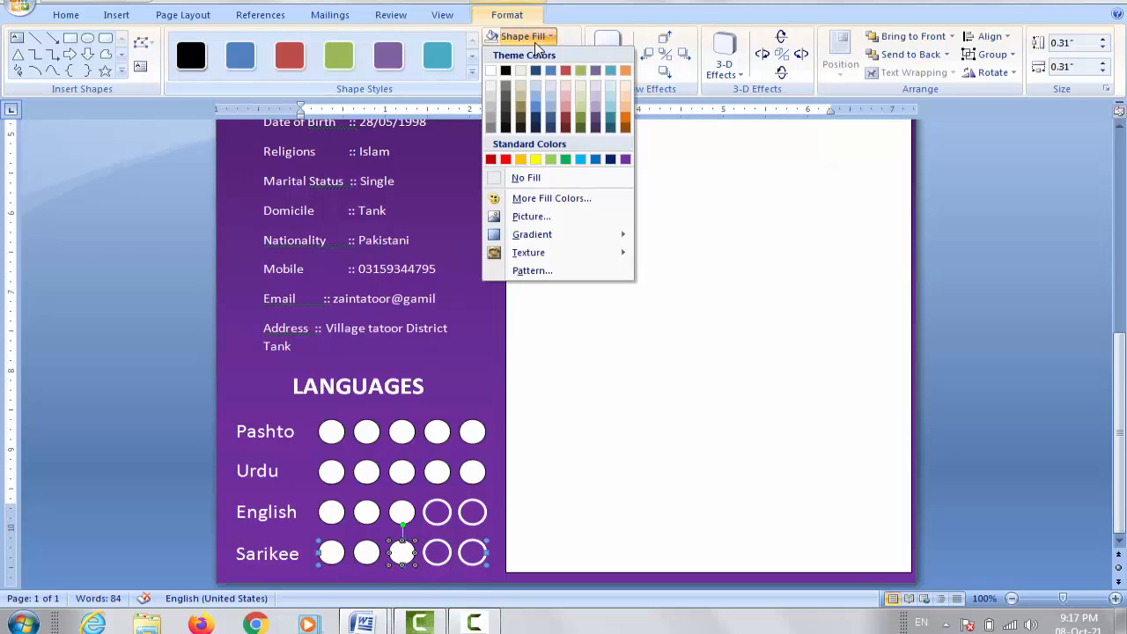
pyautogui.click(539, 179)
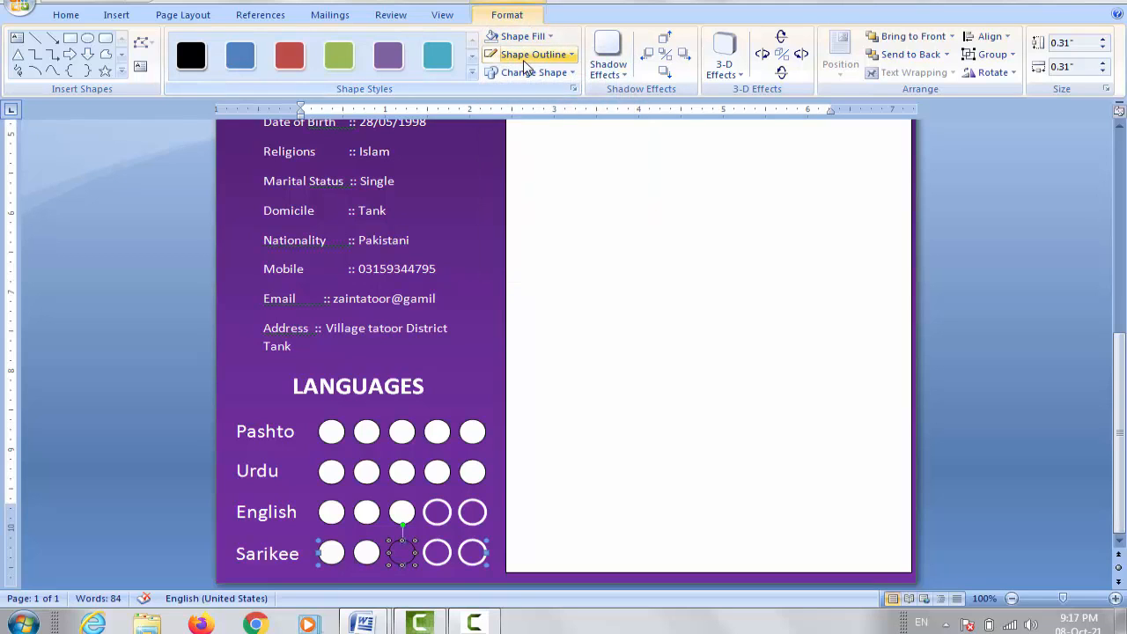
pyautogui.click(529, 55)
pyautogui.moveTo(554, 243)
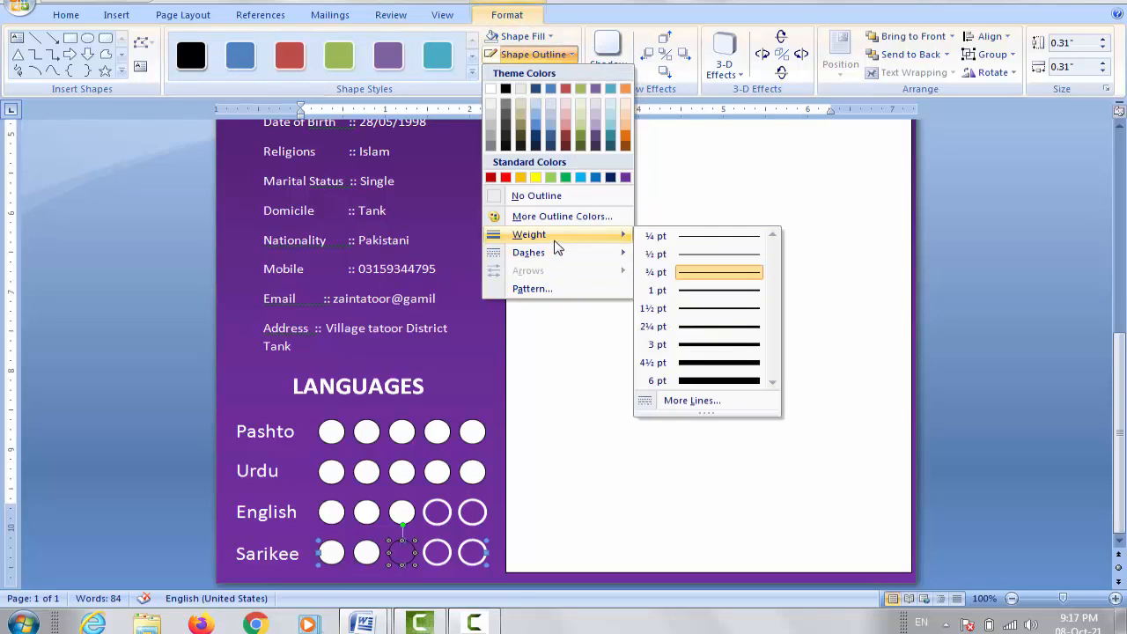
pyautogui.click(719, 330)
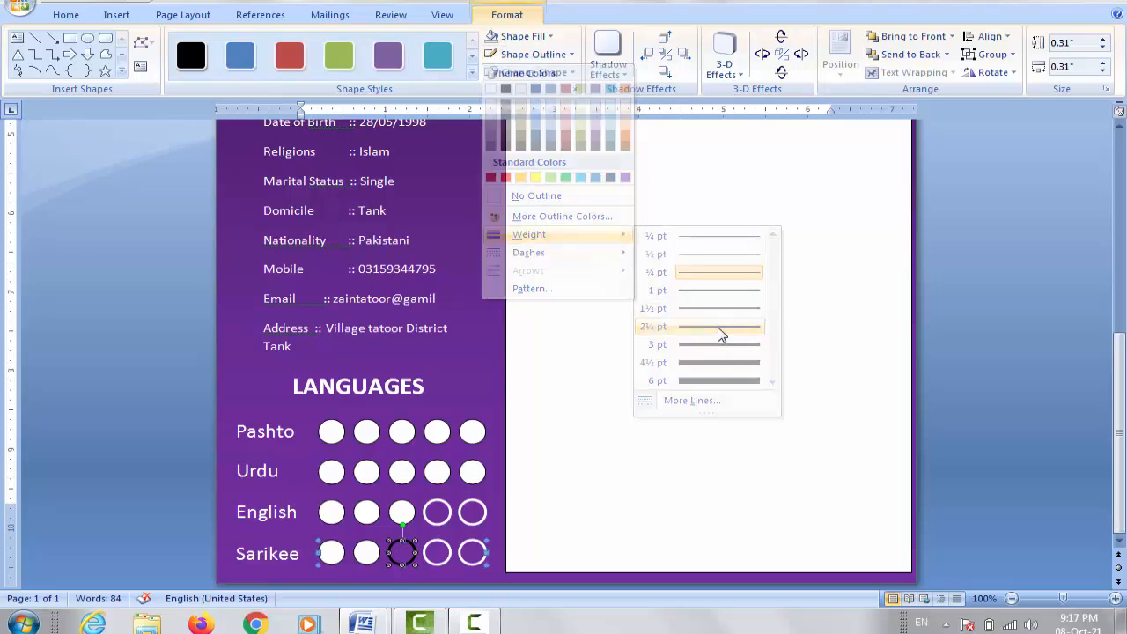
pyautogui.click(528, 55)
pyautogui.click(492, 100)
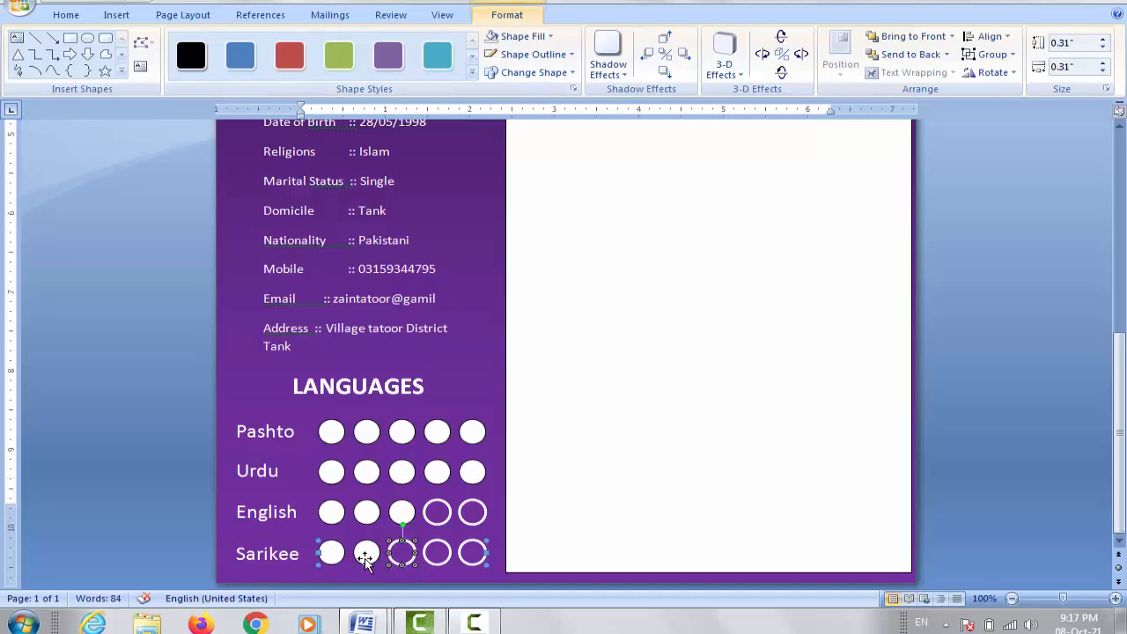
pyautogui.click(421, 577)
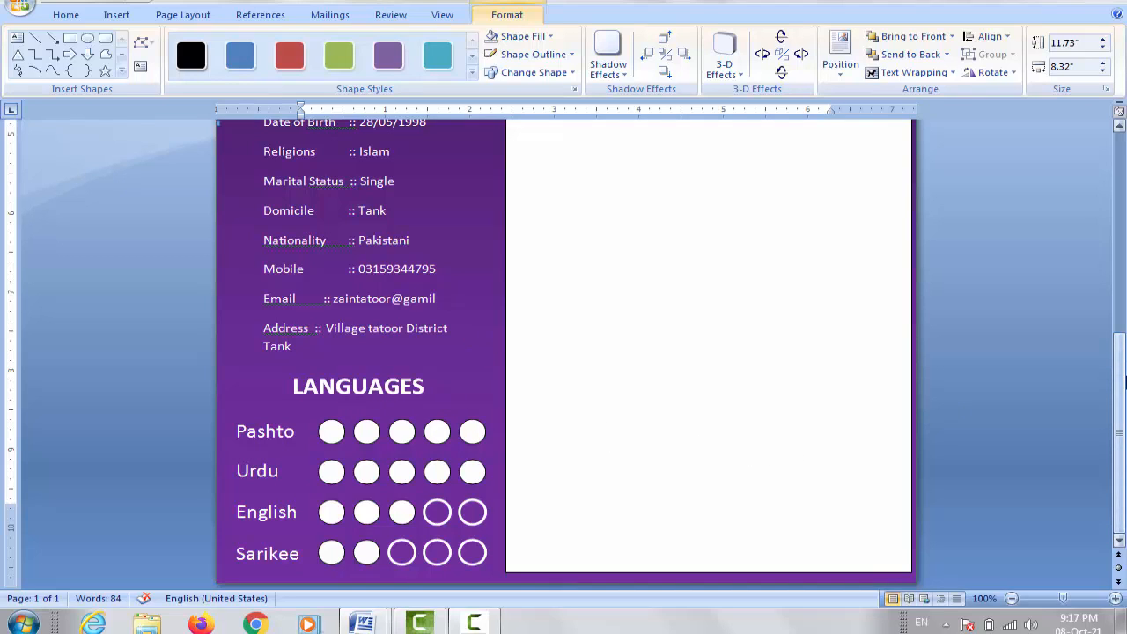
# Step: Scroll to the top, select the white right-hand panel and open the Insert Shapes gallery
pyautogui.moveTo(1122, 382); pyautogui.dragTo(1125, 171)
pyautogui.click(733, 226)
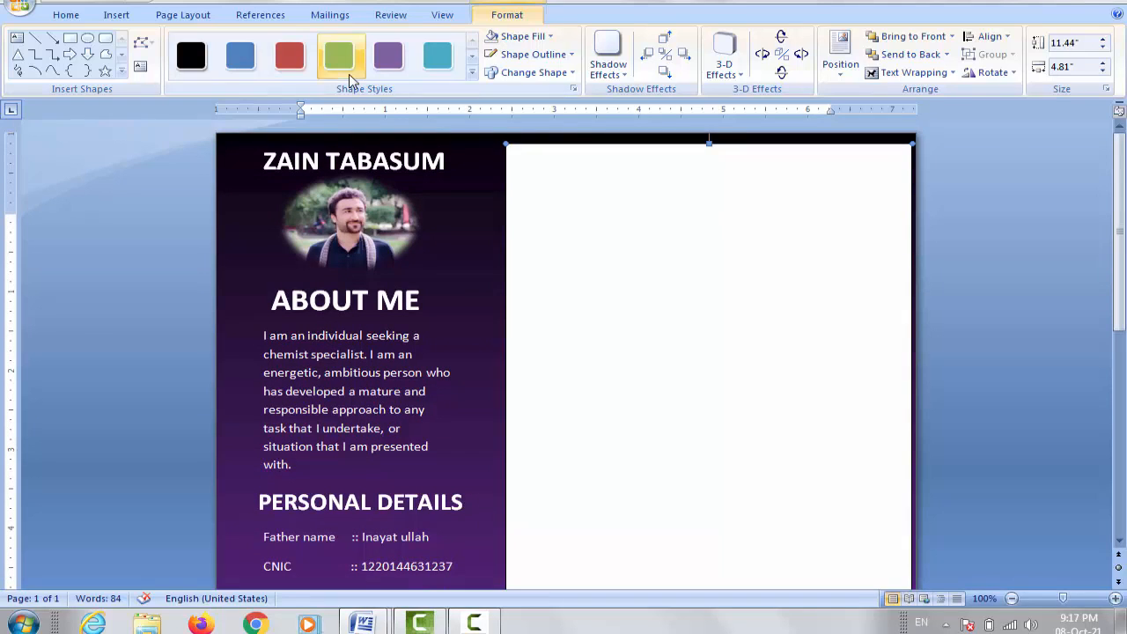
pyautogui.click(117, 16)
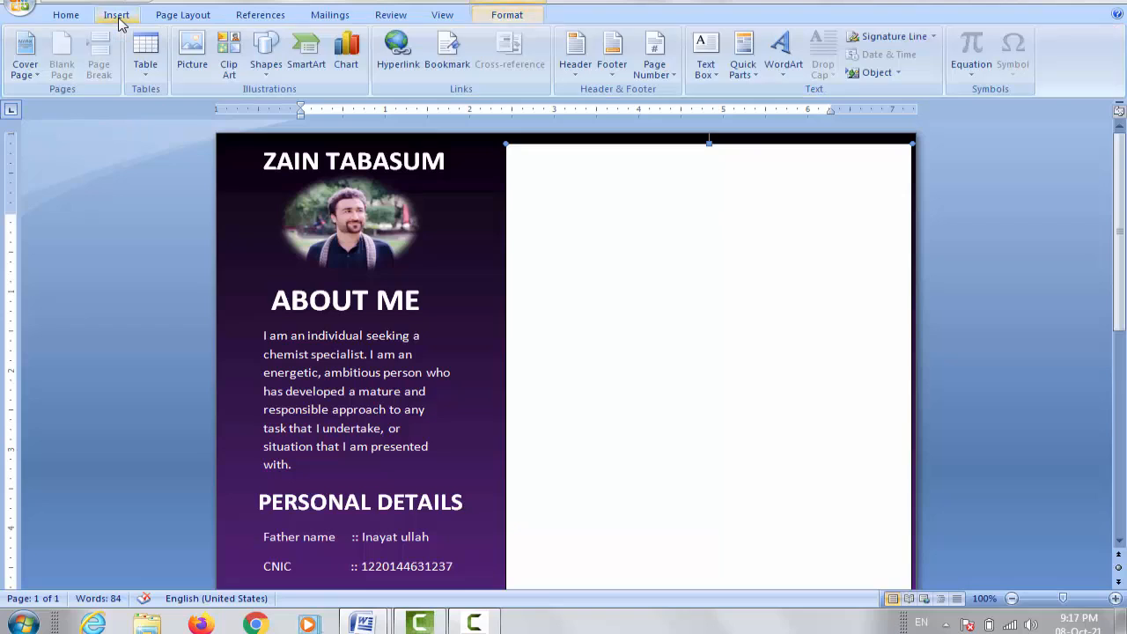
pyautogui.click(266, 71)
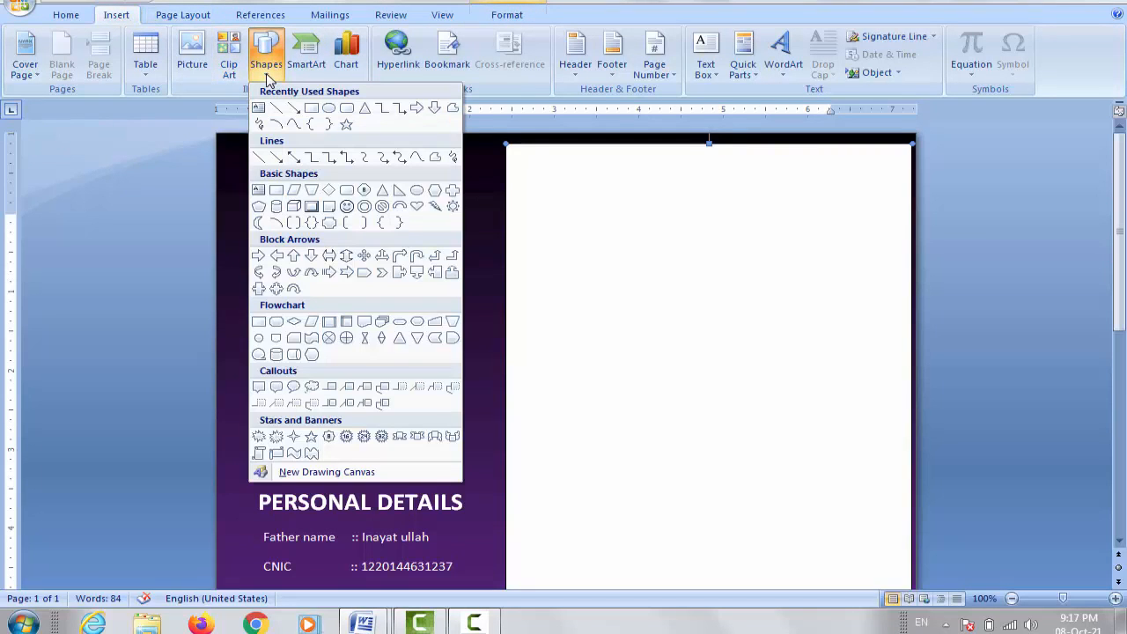